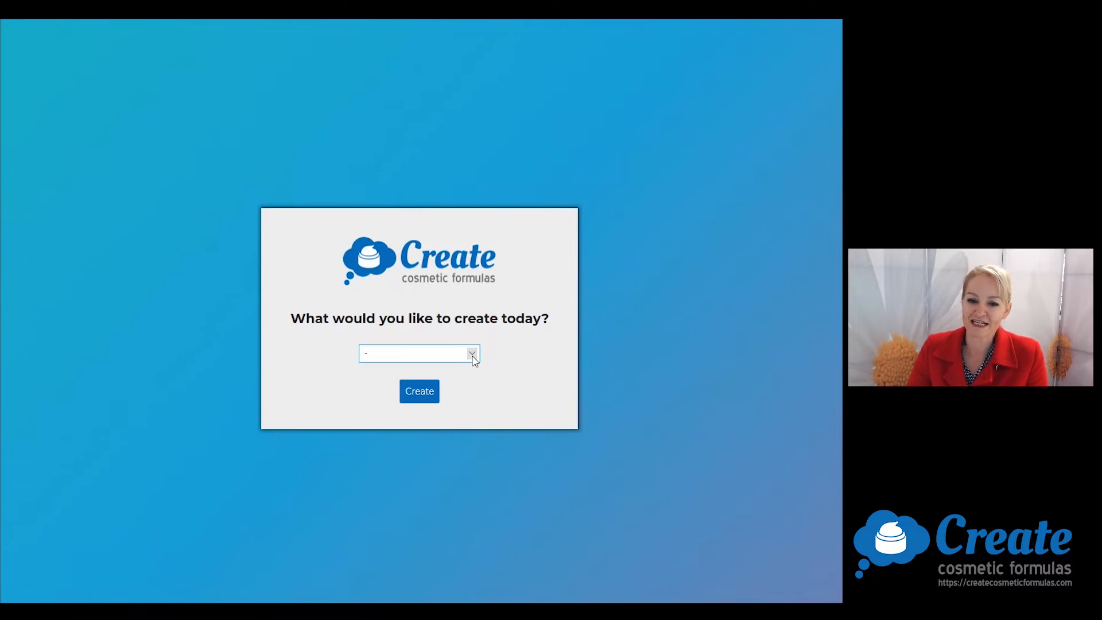
Create a new formula of the type O/W Cream (Face).
left_click(472, 354)
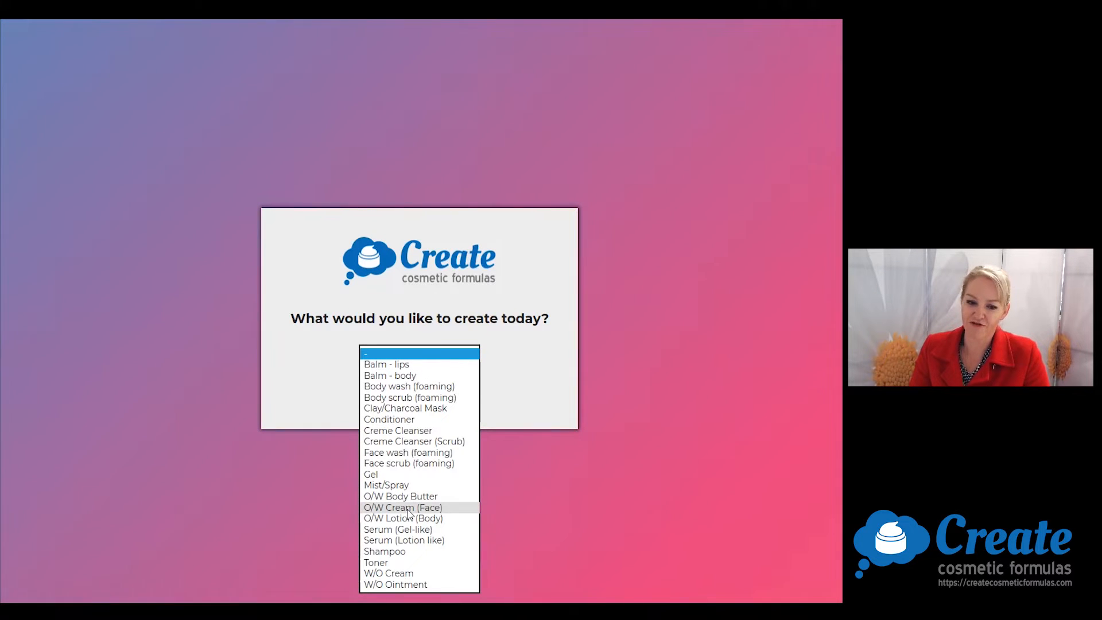
left_click(407, 509)
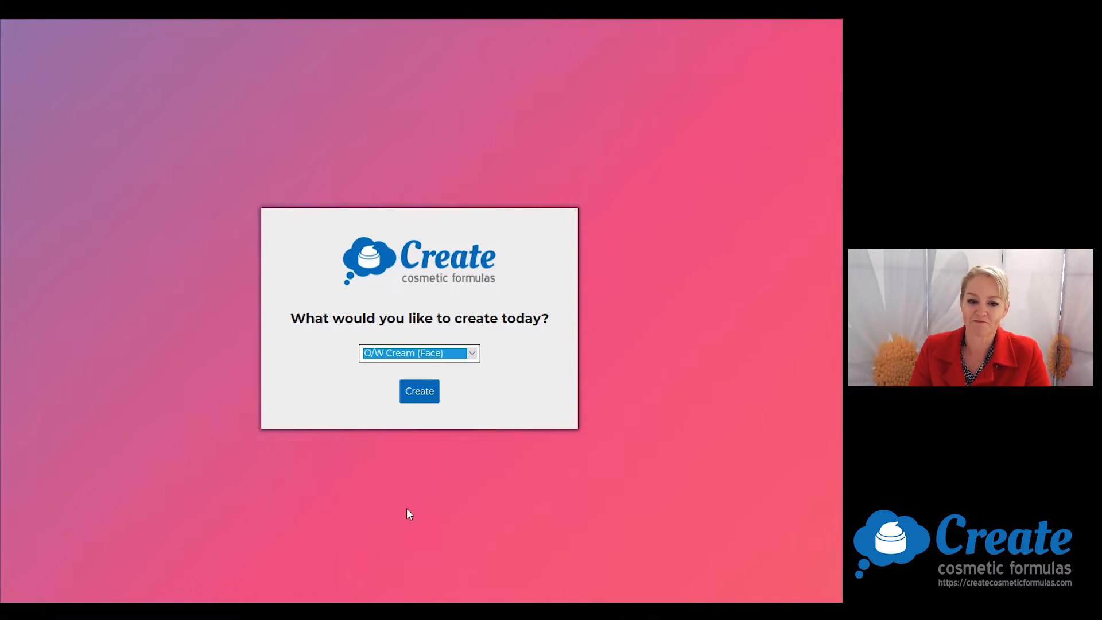
left_click(421, 392)
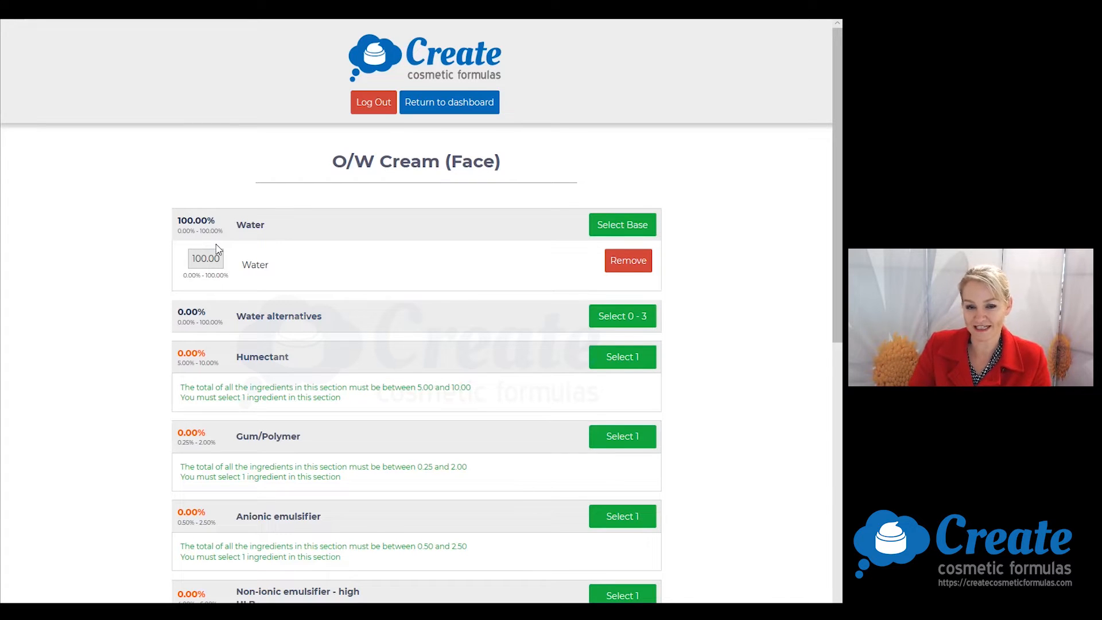
Add Lavender hydrosol as a water alternative in the formula and enter 5% as its amount.
scroll(431, 275, "down", 2)
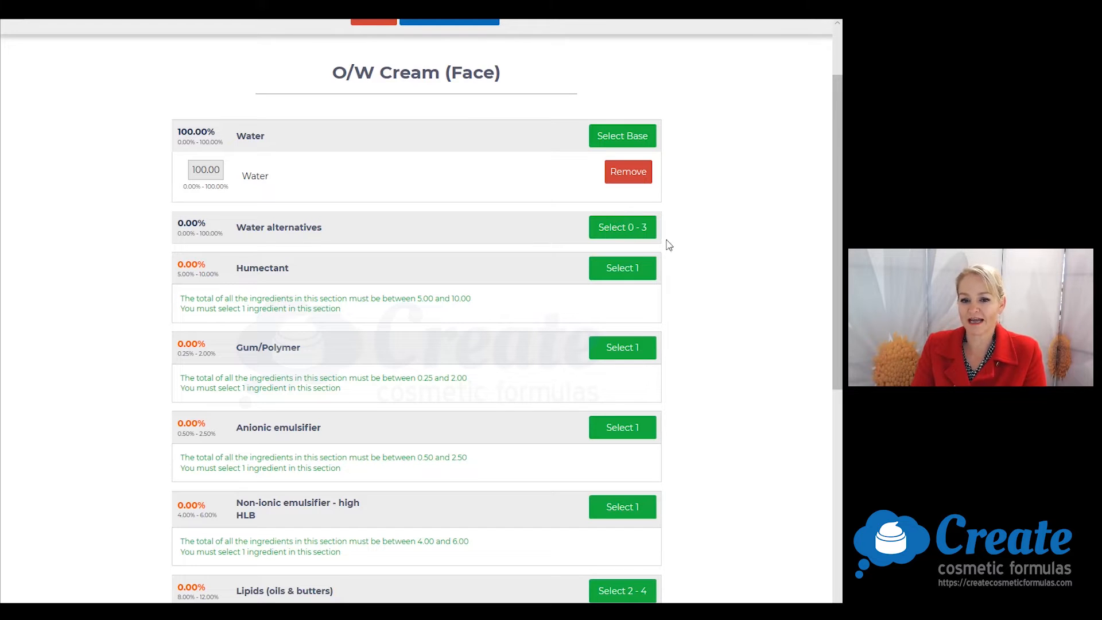
left_click(611, 228)
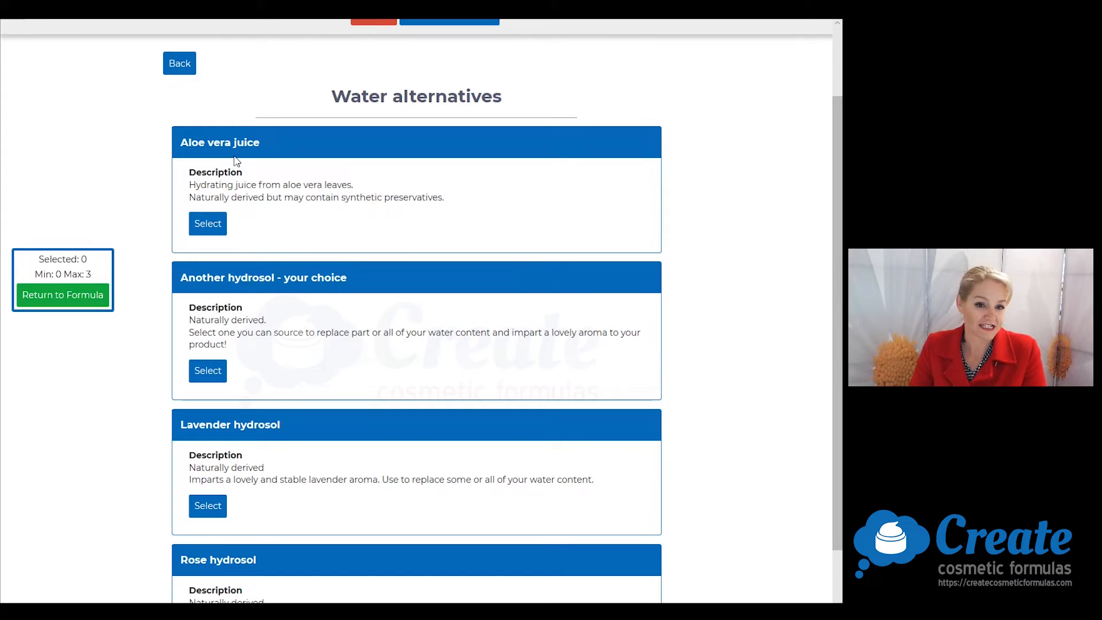
scroll(315, 302, "down", 1)
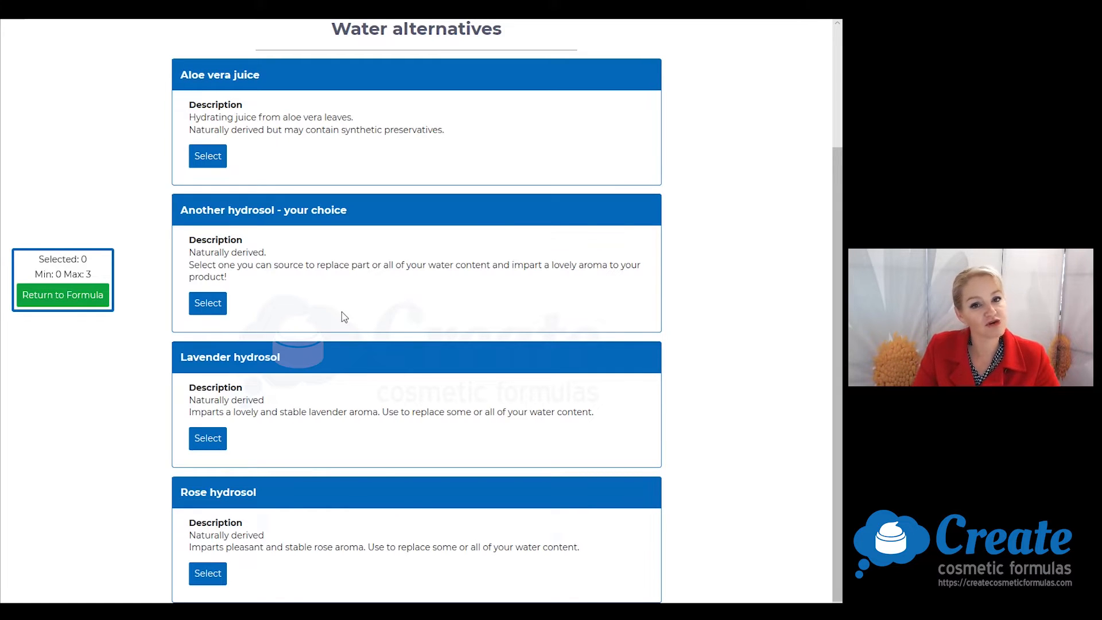
left_click(210, 442)
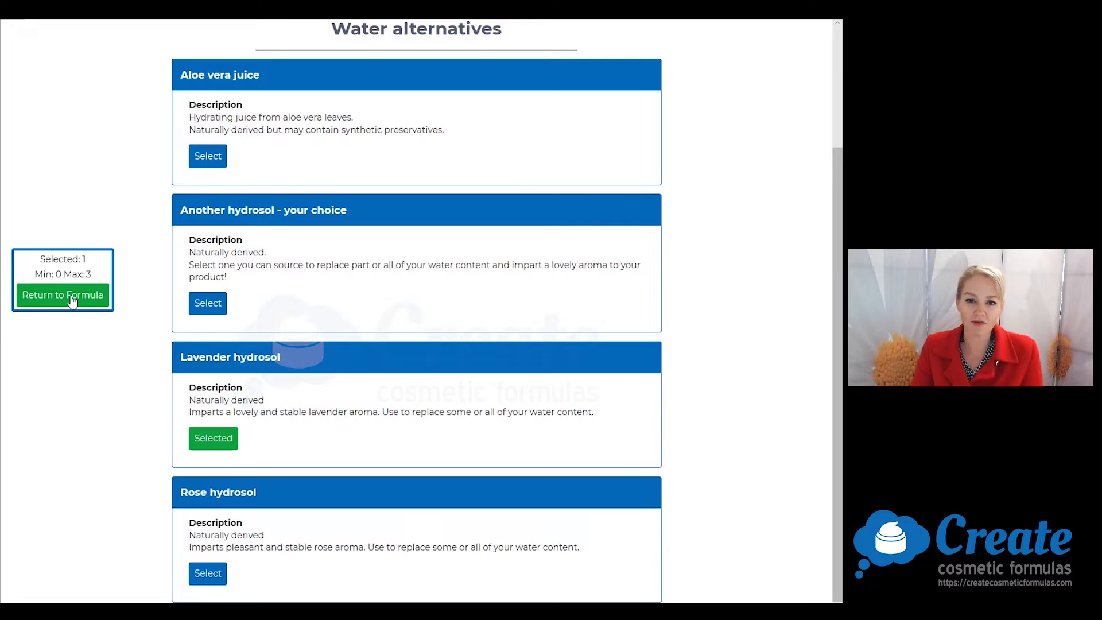
left_click(72, 296)
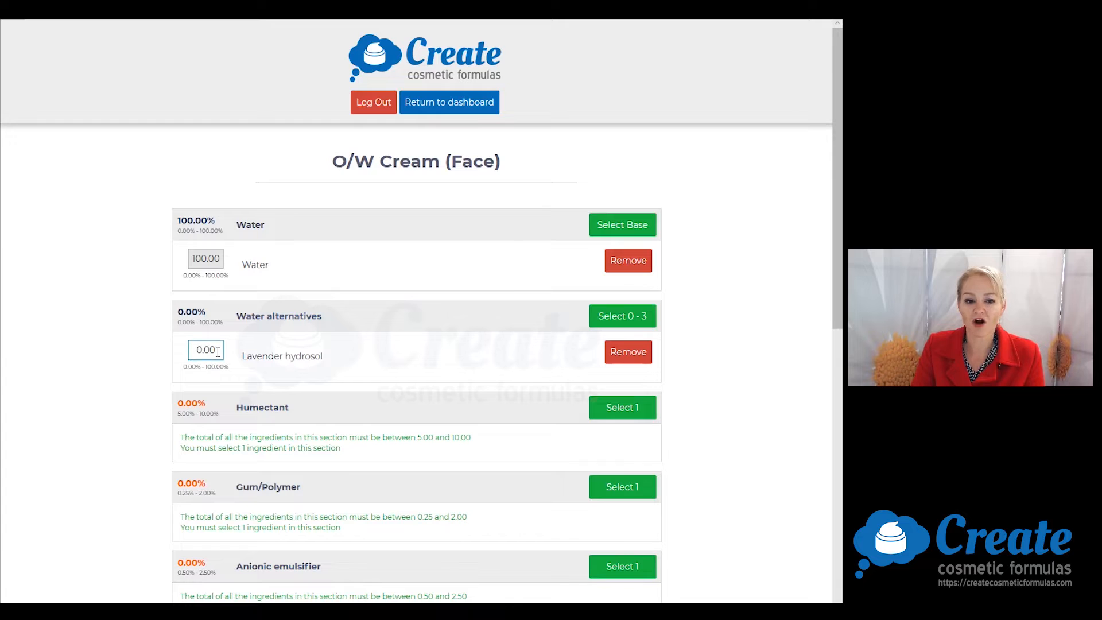
left_click_drag(218, 351, 197, 345)
type("5")
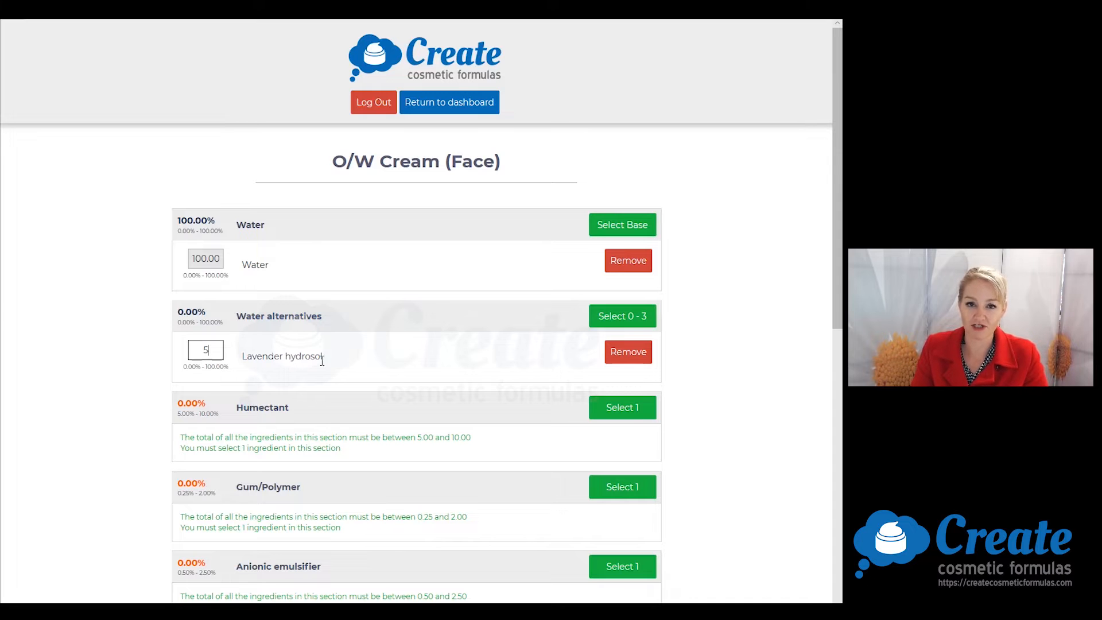
Add Glycerin to the formula as the humectant.
scroll(322, 364, "down", 3)
scroll(325, 361, "up", 2)
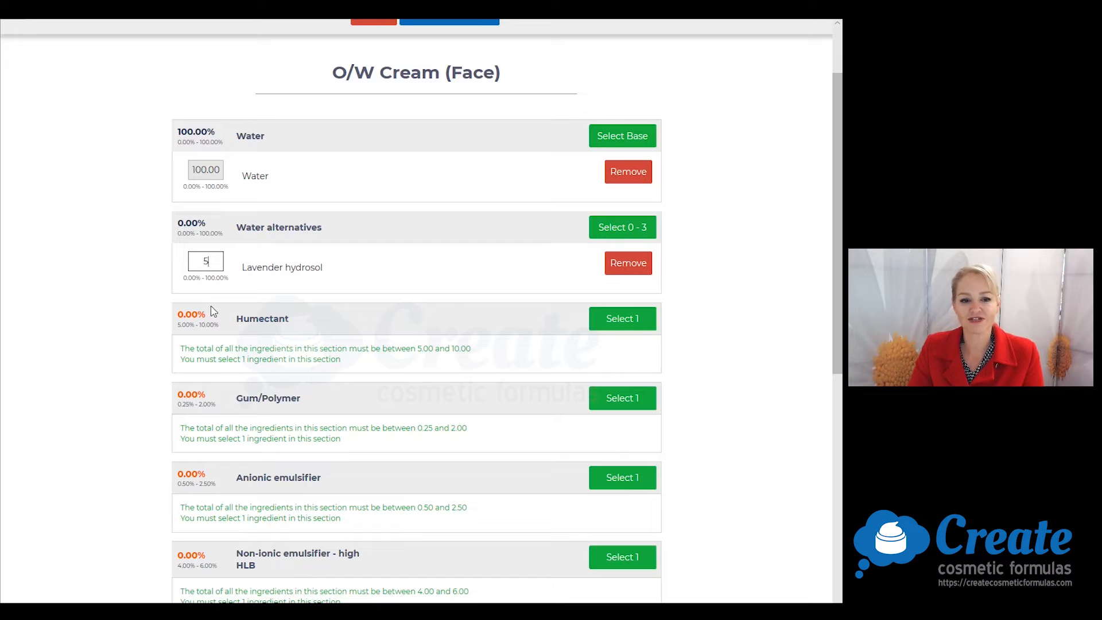
left_click(620, 319)
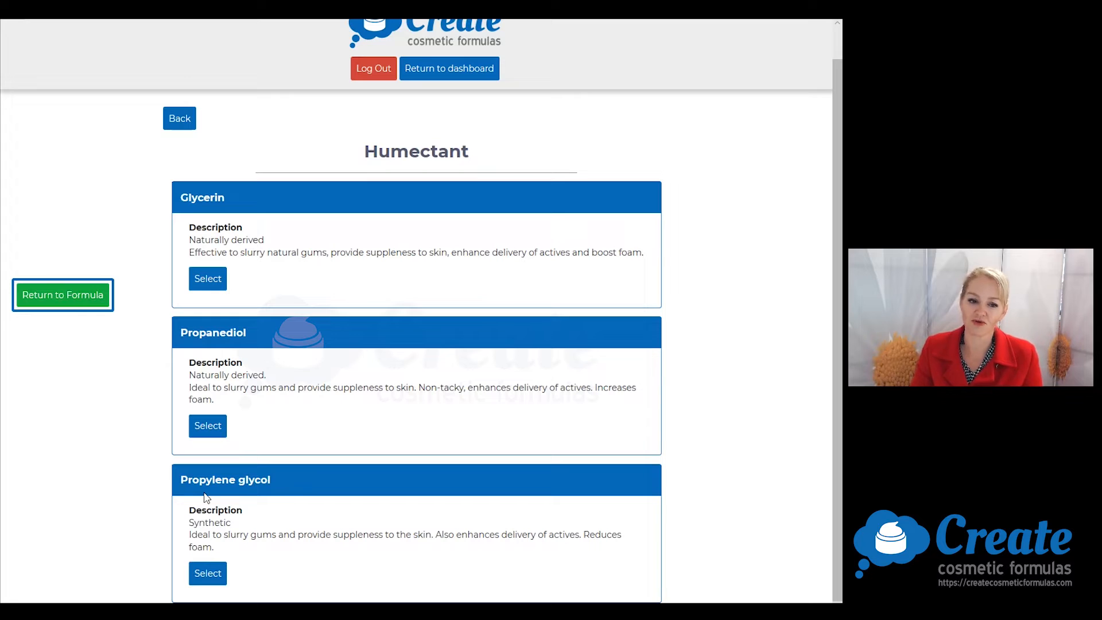
left_click(207, 281)
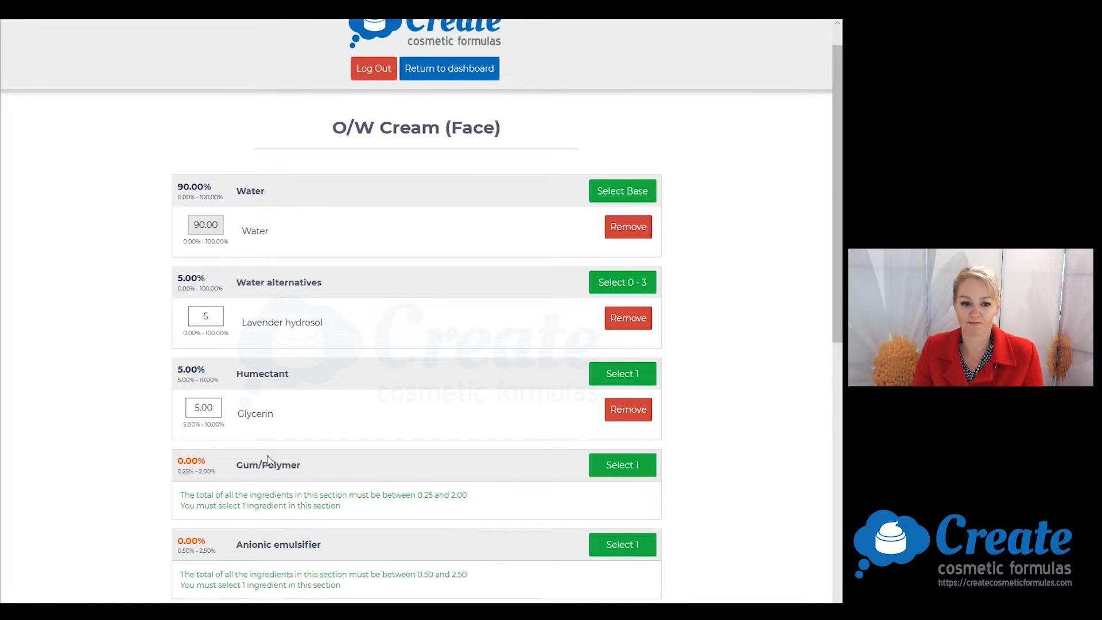
Review the gum/polymer options and add Caesalpinia spinosa gum (Solagum Tara) to the formula.
scroll(283, 418, "down", 2)
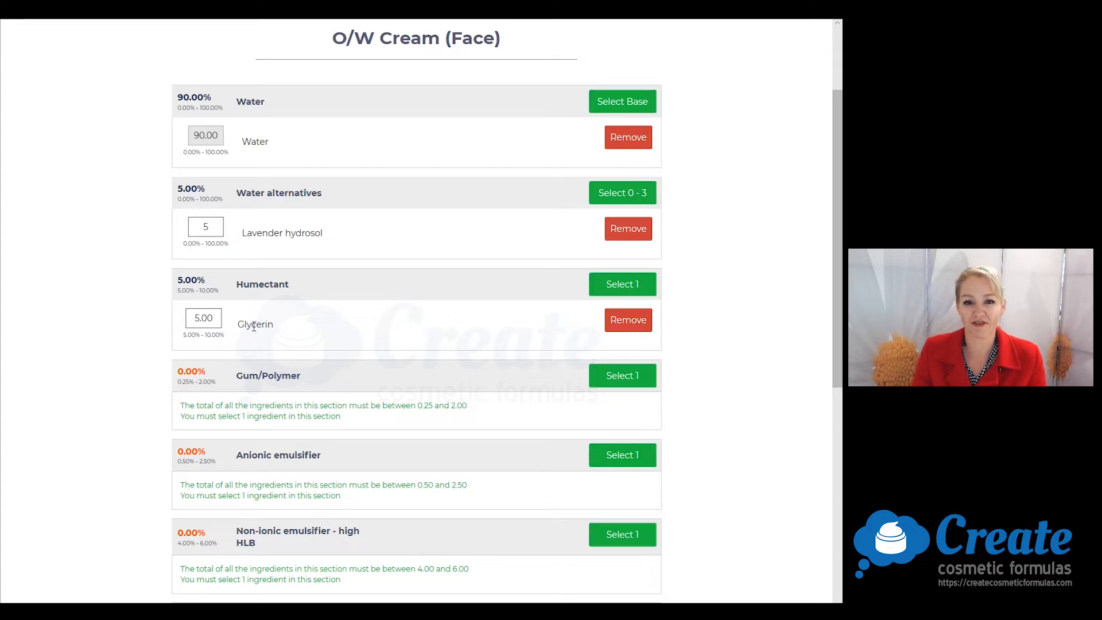
scroll(253, 327, "down", 2)
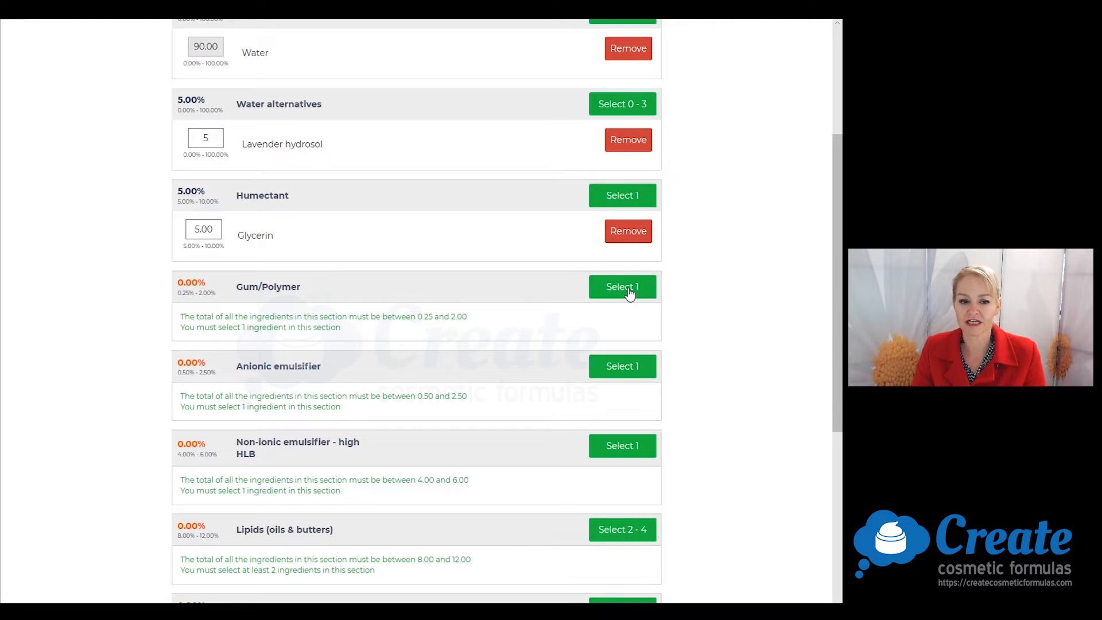
scroll(554, 306, "down", 5)
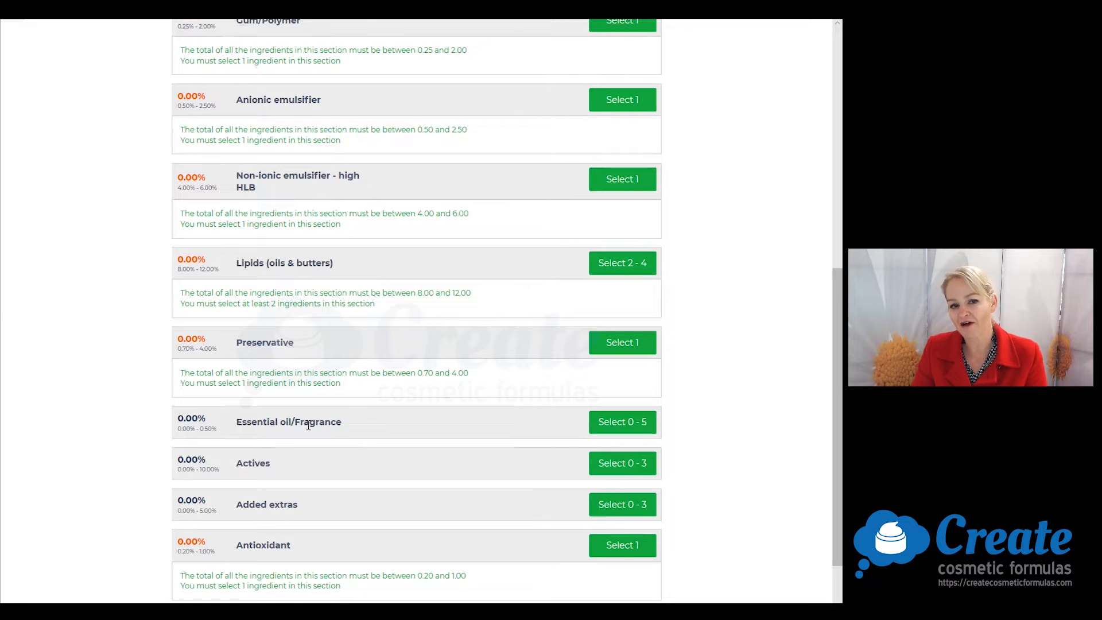
scroll(353, 406, "up", 5)
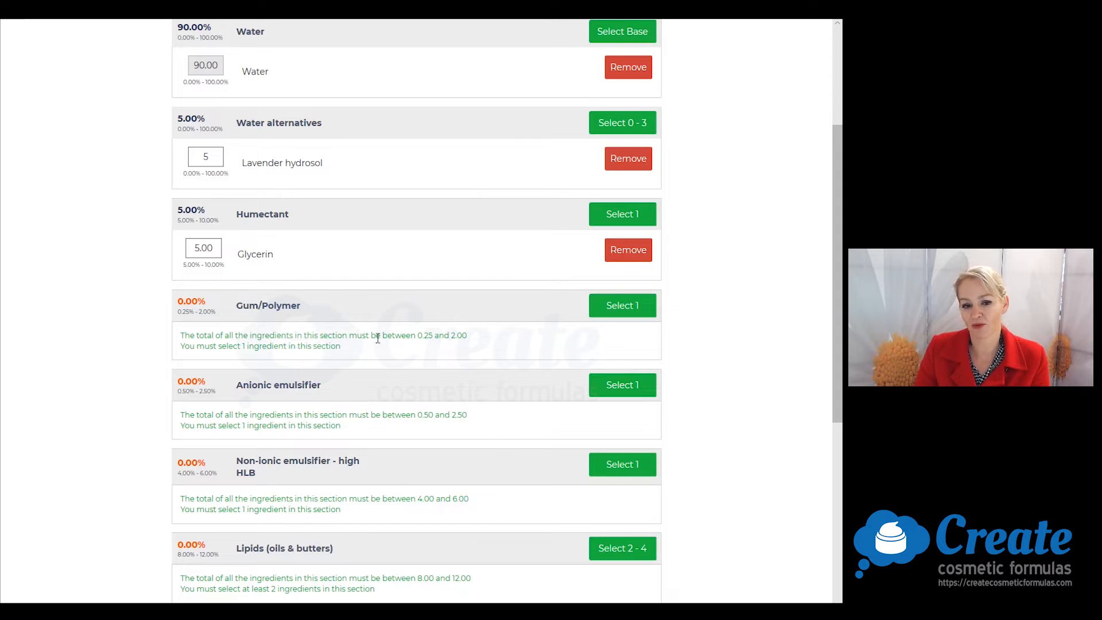
left_click(625, 308)
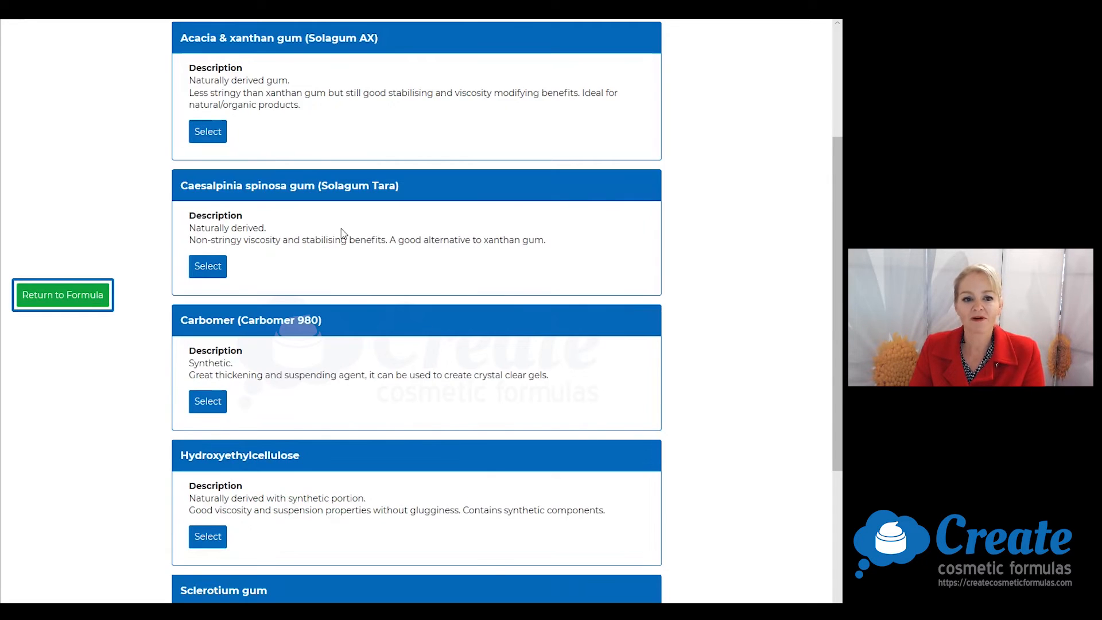
scroll(342, 234, "up", 3)
scroll(342, 232, "down", 6)
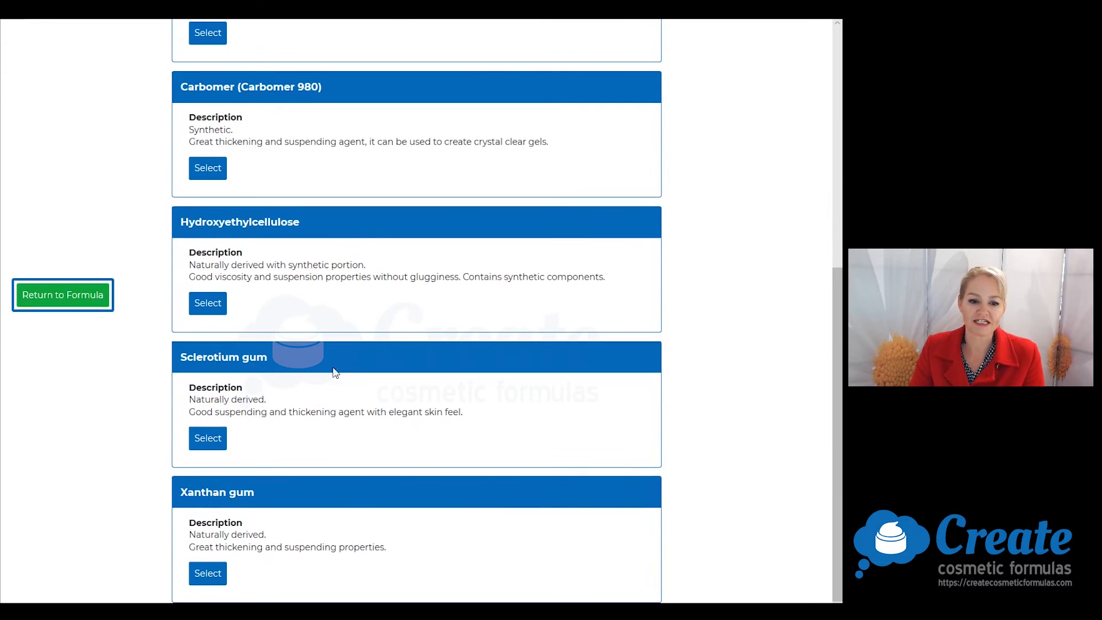
scroll(264, 462, "up", 2)
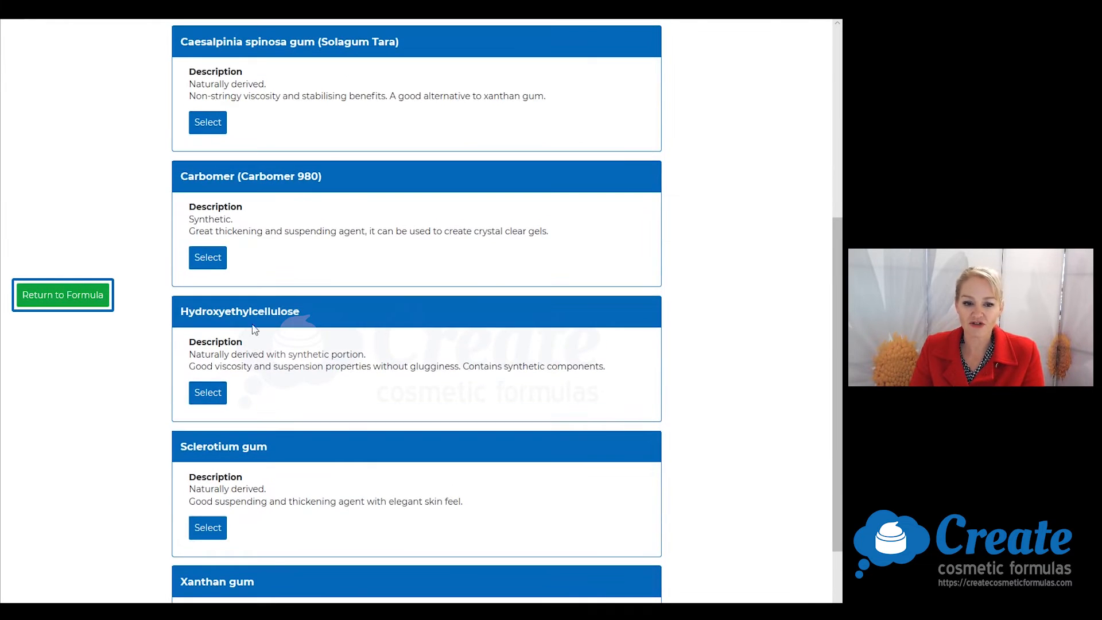
scroll(256, 329, "up", 2)
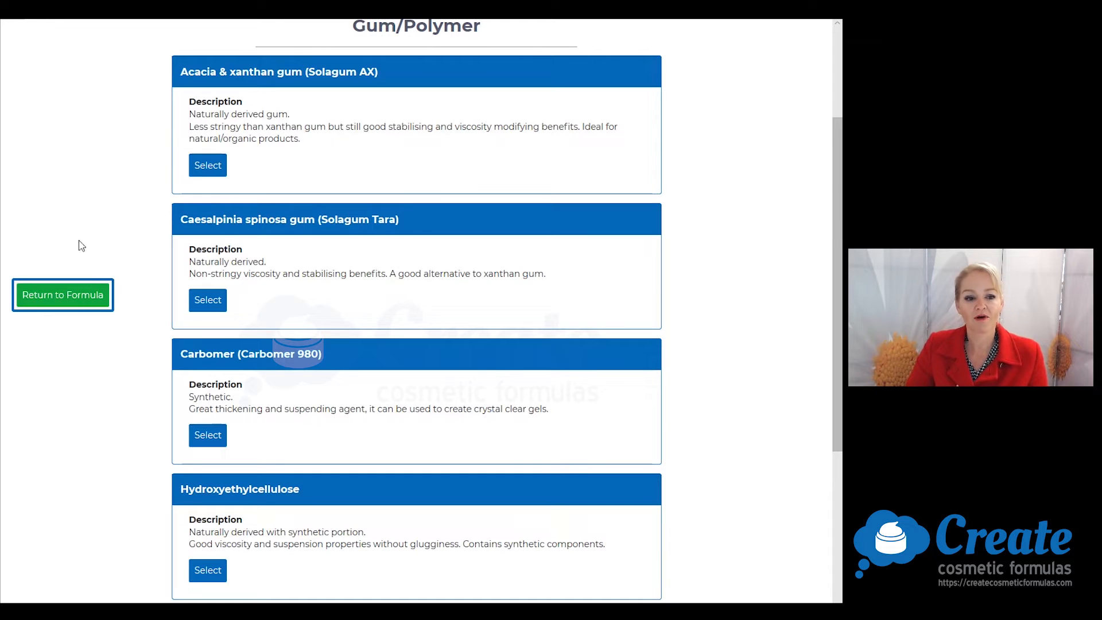
left_click(211, 301)
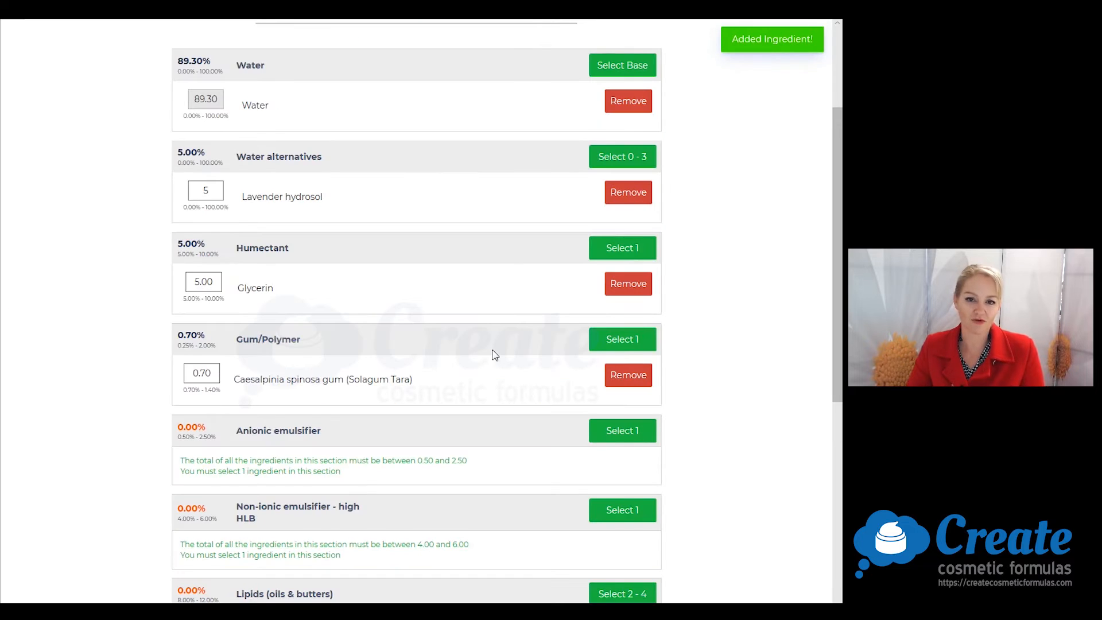
Try 2% for the Caesalpinia spinosa gum (Solagum Tara) and set its amount to the permitted maximum of 1.4%.
scroll(492, 356, "down", 2)
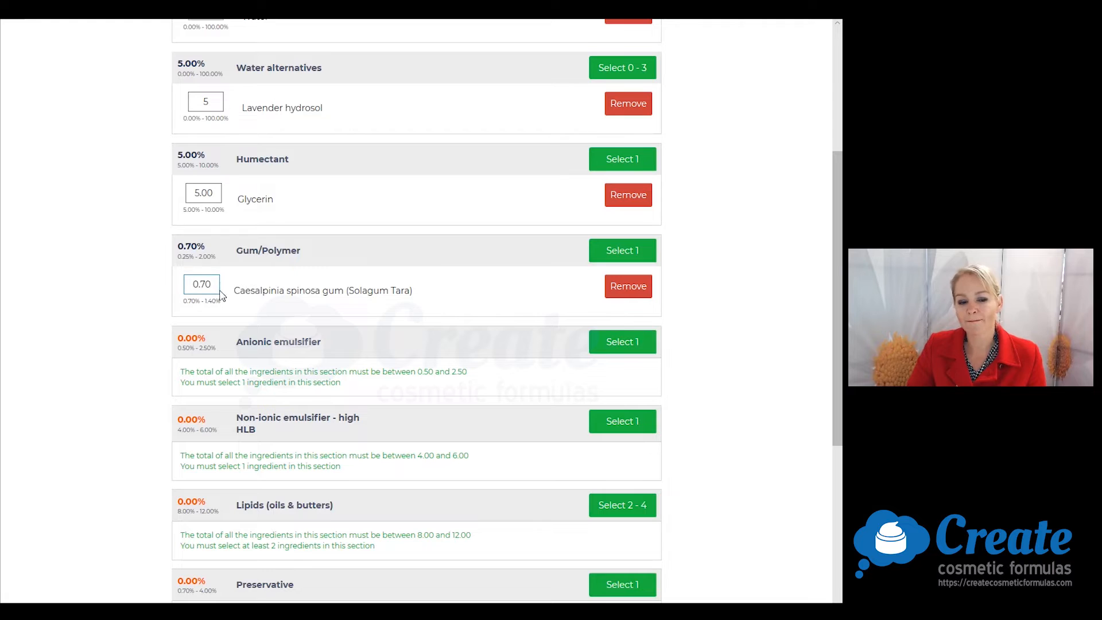
scroll(289, 270, "up", 5)
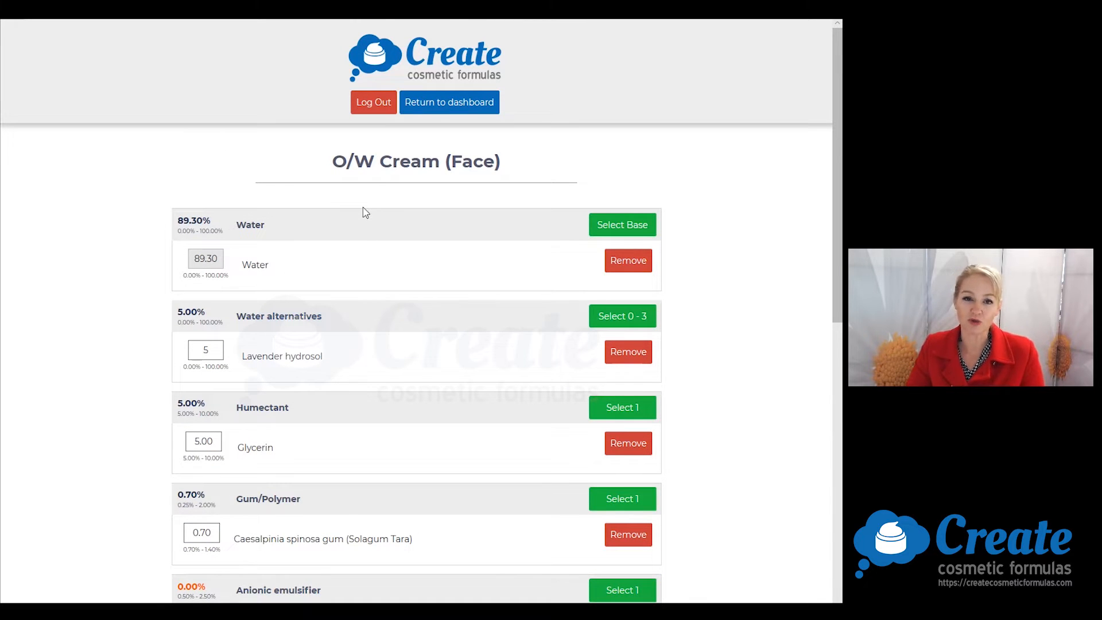
scroll(364, 212, "down", 6)
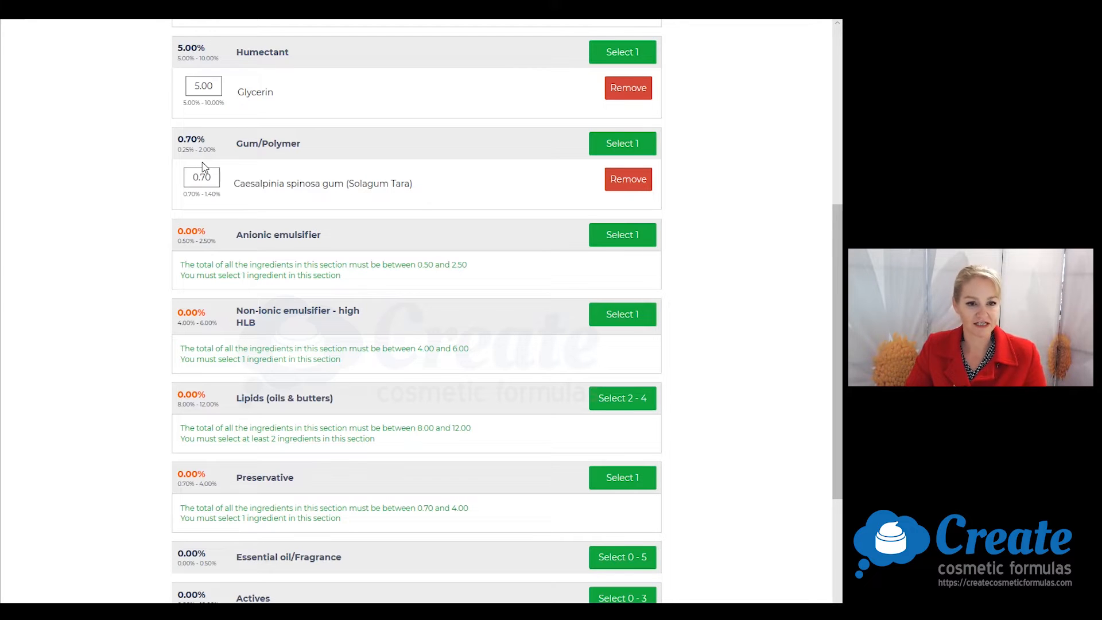
scroll(204, 173, "up", 2)
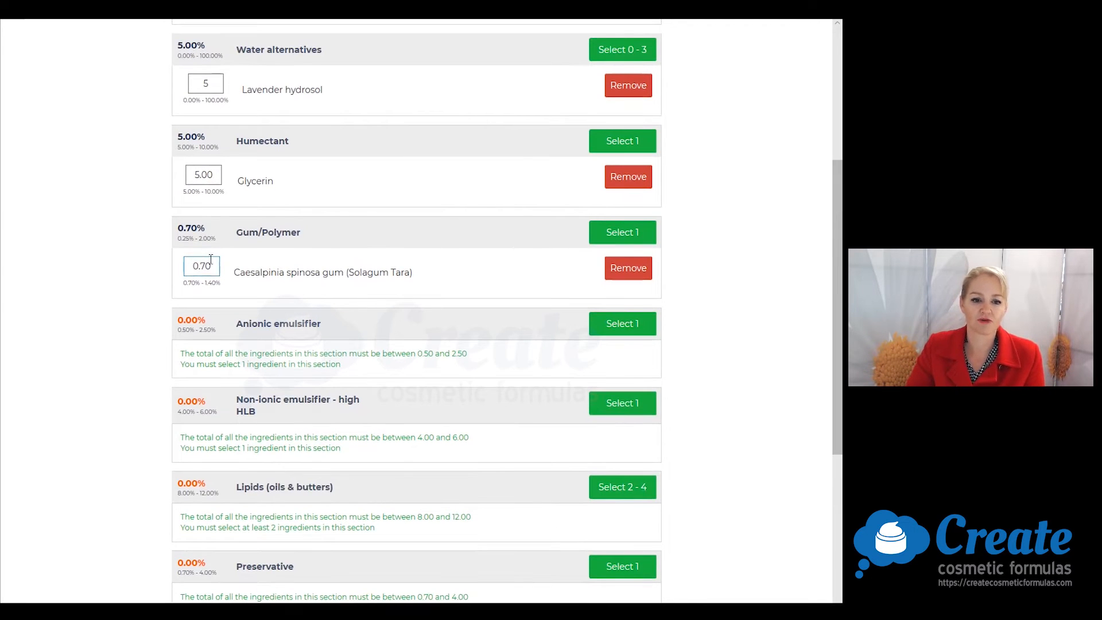
left_click_drag(213, 265, 194, 266)
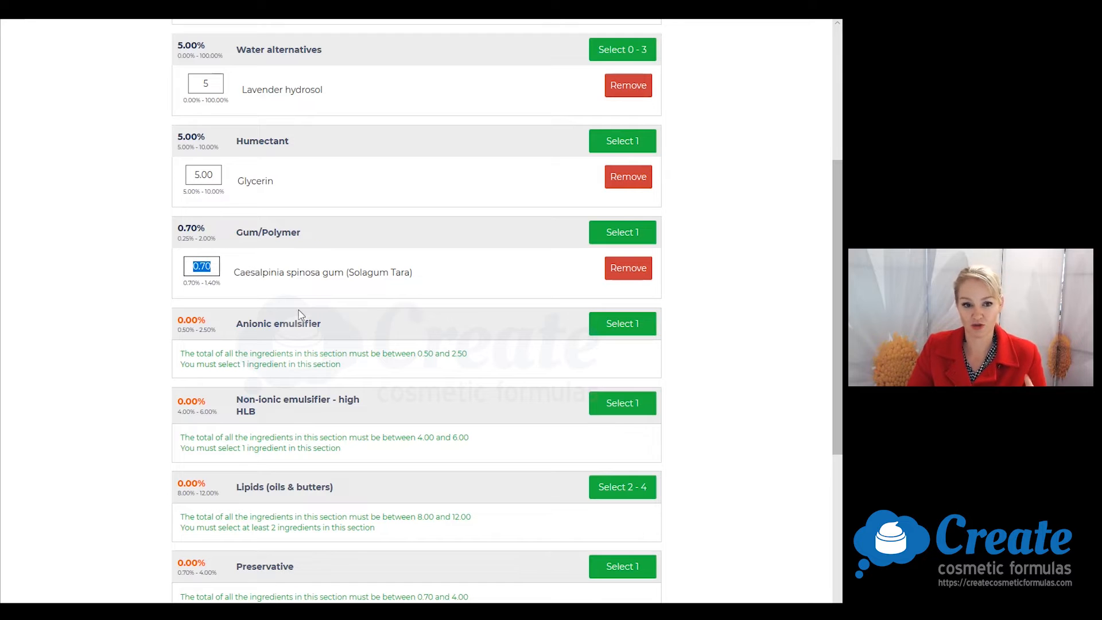
type("2")
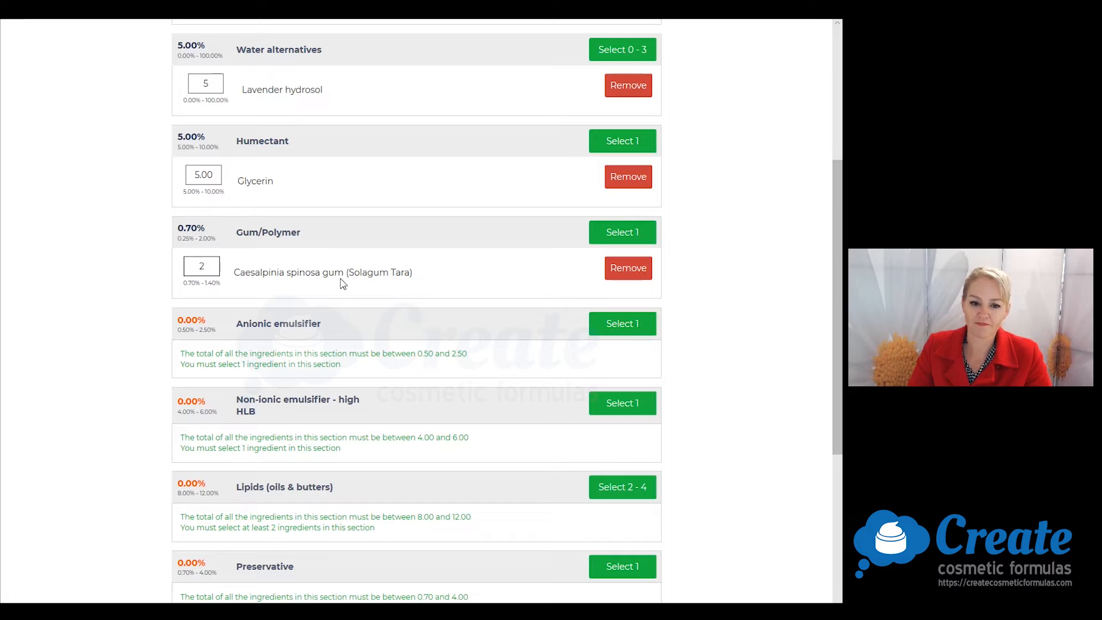
left_click(492, 340)
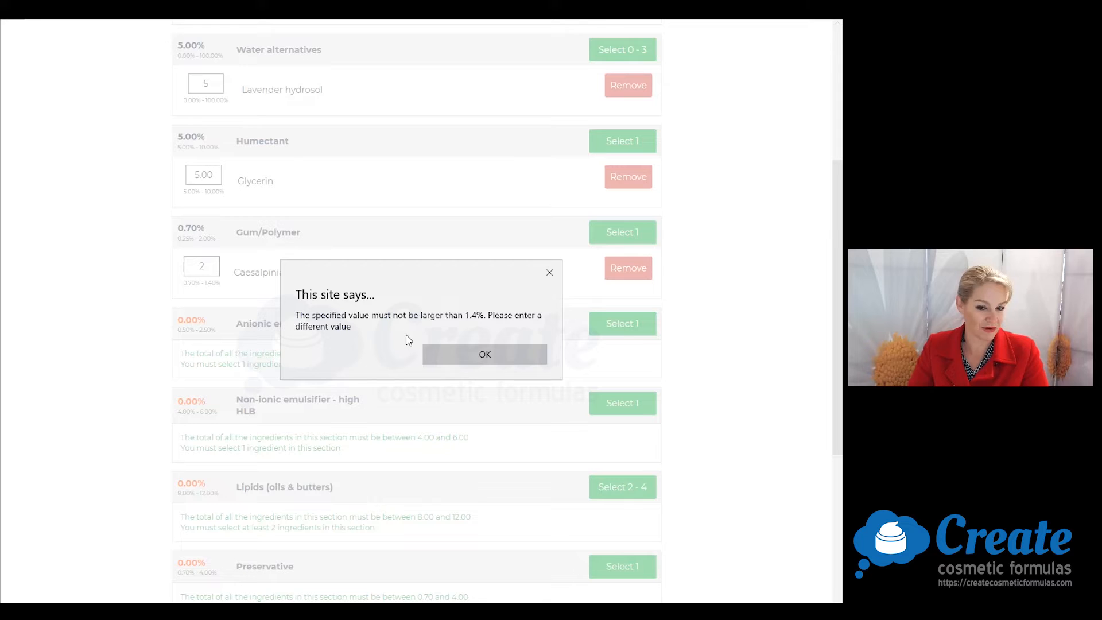
left_click(485, 355)
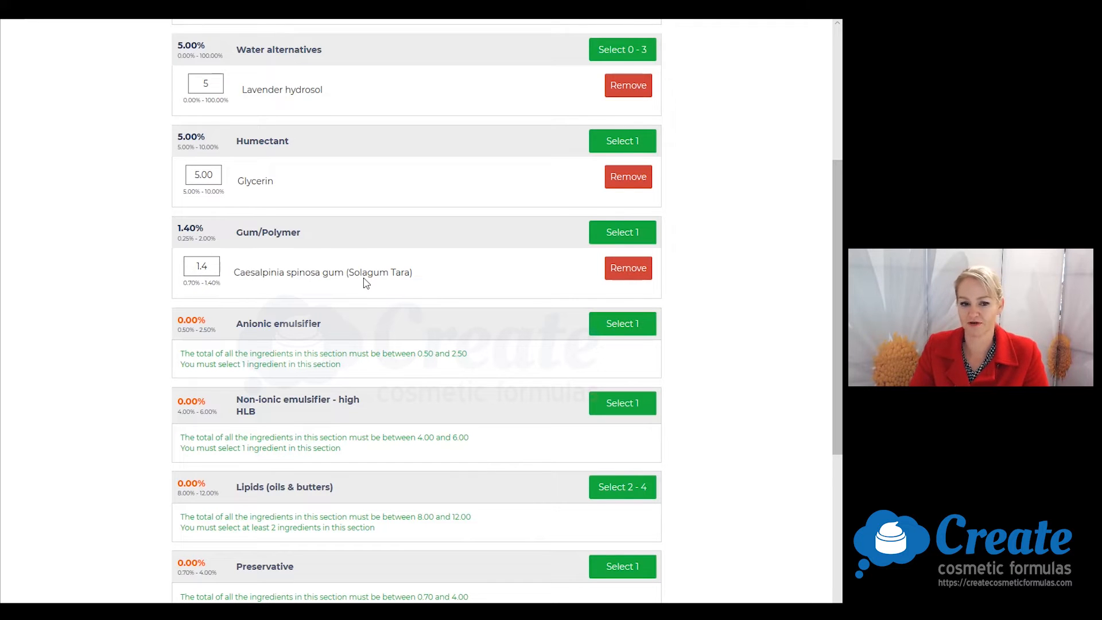
Add Sodium Stearoyl Glutamate (Eumulgin SG) to the formula as the anionic emulsifier.
scroll(365, 282, "down", 2)
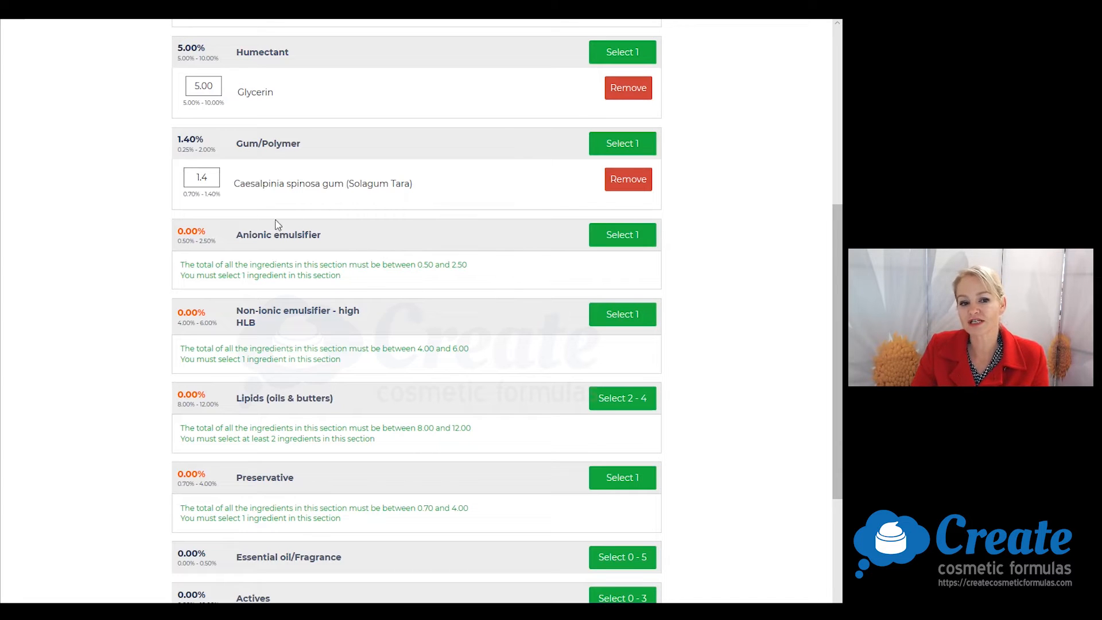
left_click(619, 243)
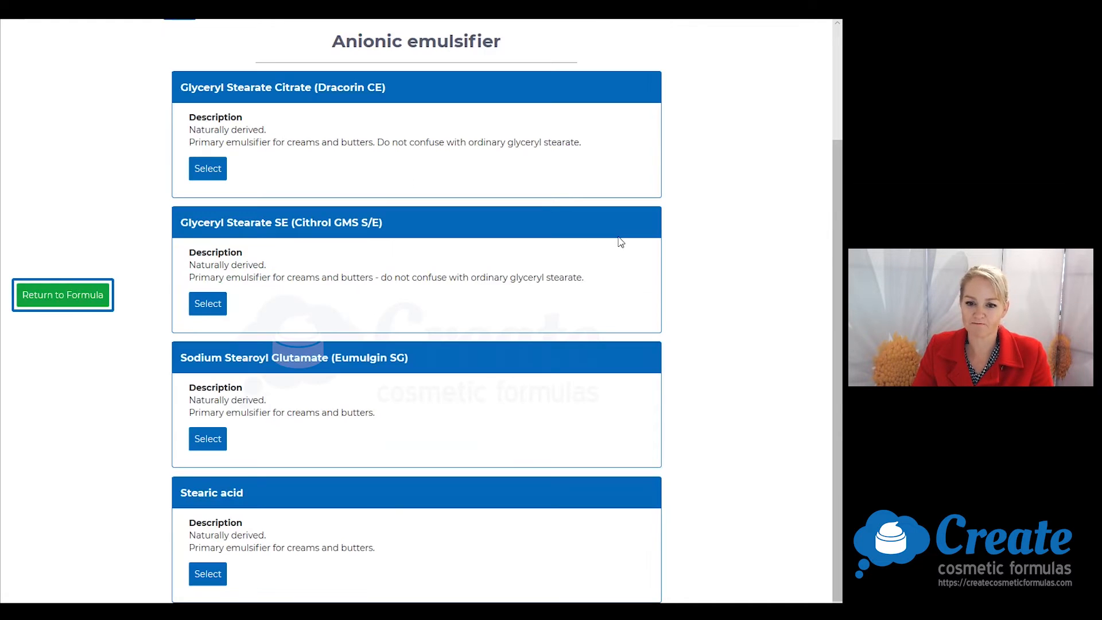
scroll(450, 154, "up", 3)
scroll(446, 164, "down", 3)
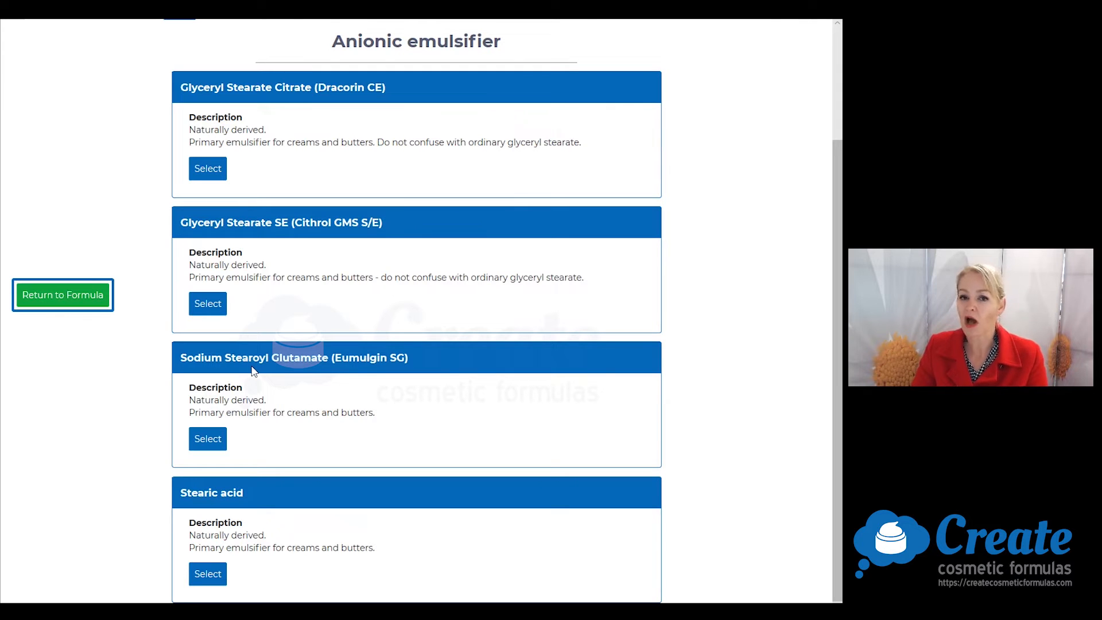
left_click(208, 439)
Set the amount of Sodium Stearoyl Glutamate (Eumulgin SG) in the anionic emulsifier section to 1%.
scroll(450, 394, "down", 3)
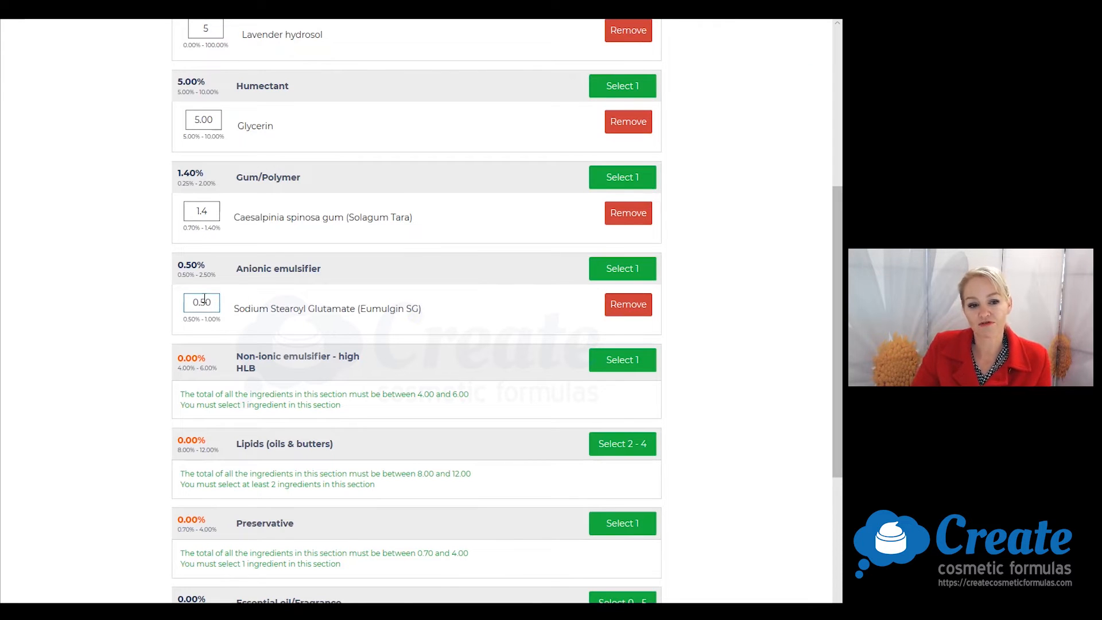
left_click_drag(206, 302, 201, 303)
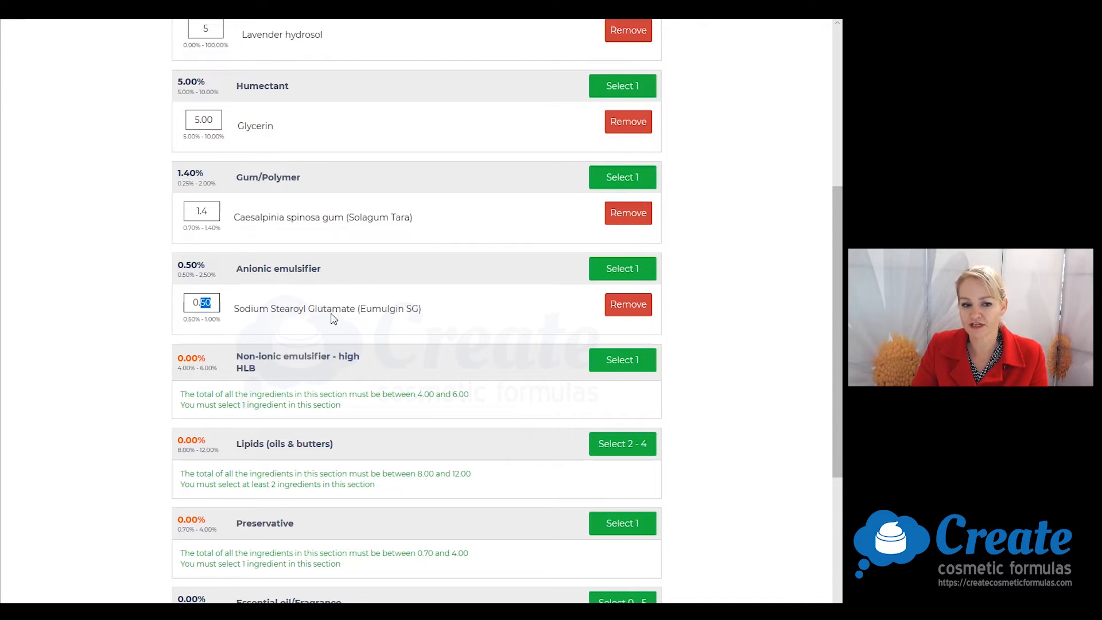
left_click_drag(199, 305, 183, 306)
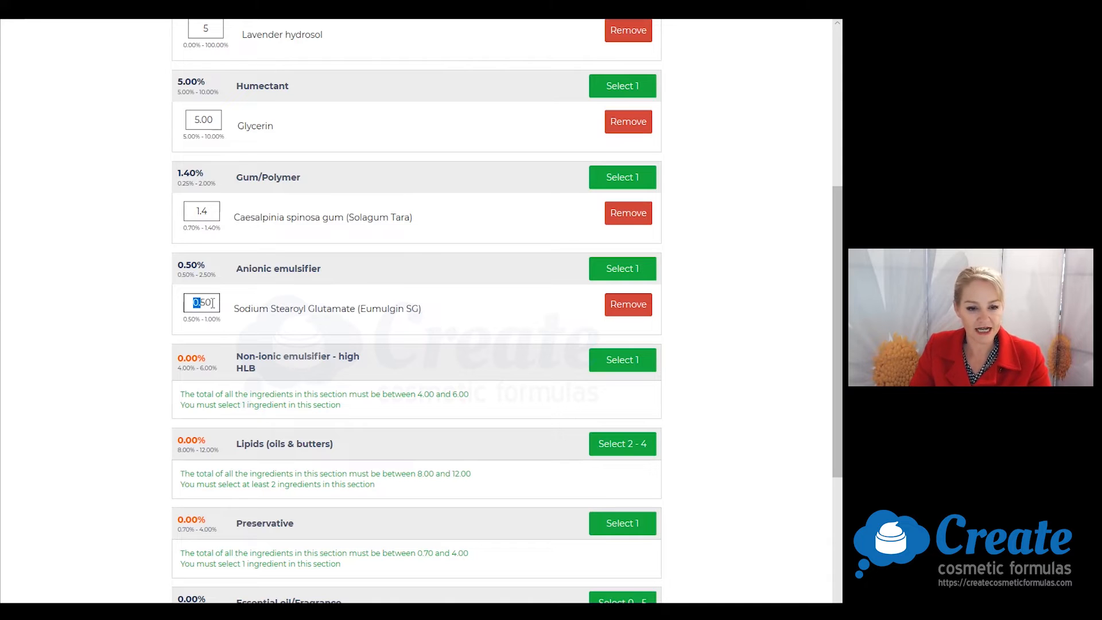
double_click(204, 303)
type("1")
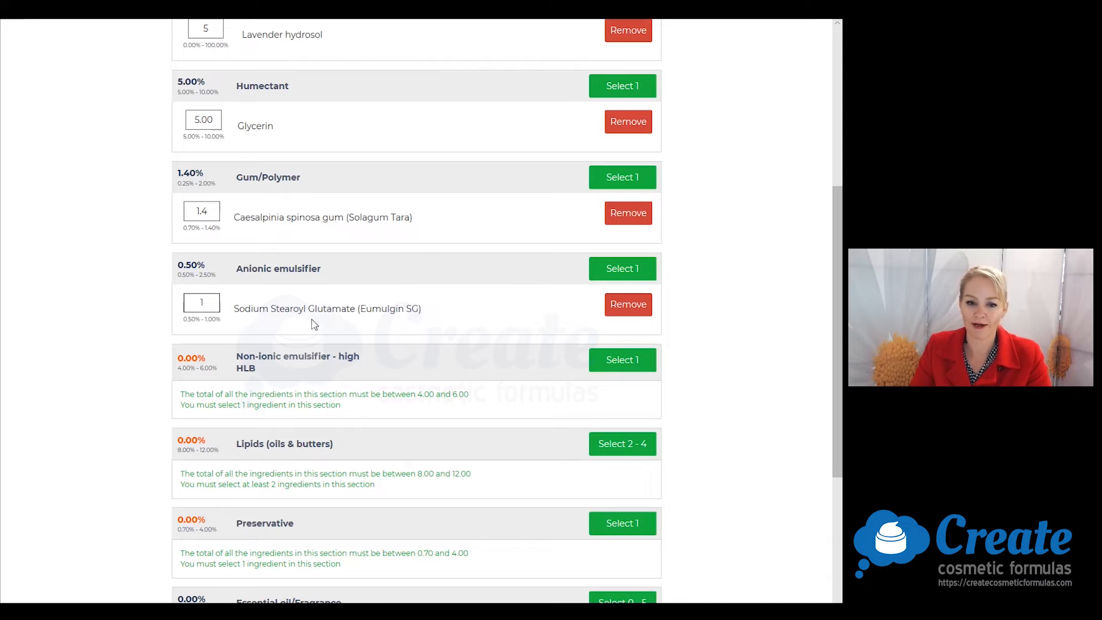
Add Cetearyl Alcohol, Cetearyl Glucoside (Montanov 68) as the high-HLB non-ionic emulsifier and set its amount to 5%.
left_click(618, 362)
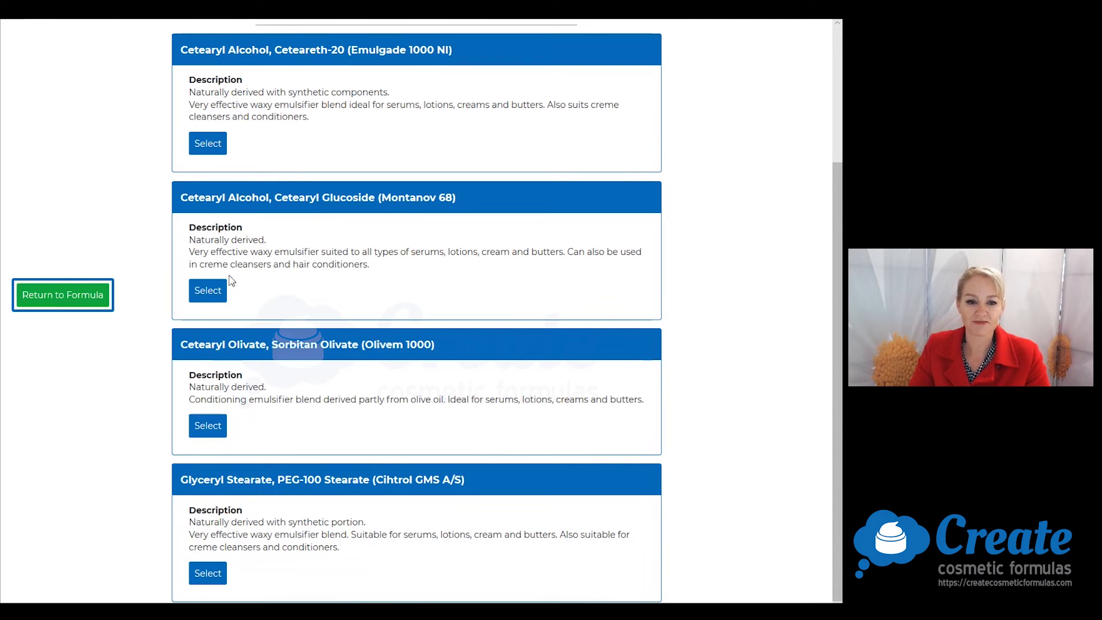
left_click(209, 290)
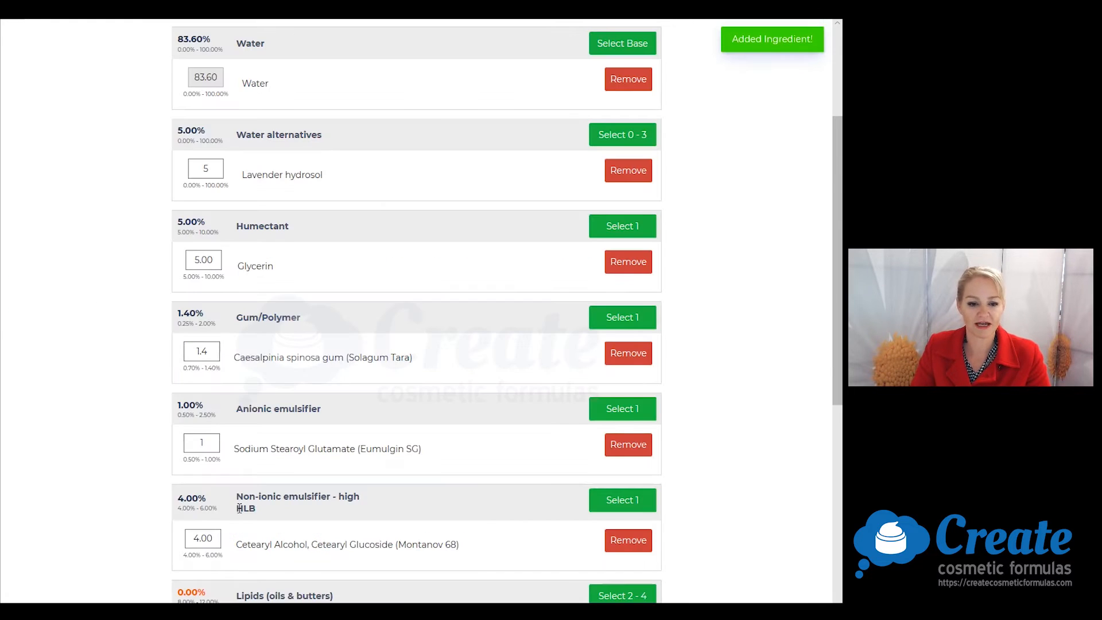
scroll(244, 488, "down", 3)
left_click_drag(214, 361, 192, 361)
type("5")
left_click(428, 462)
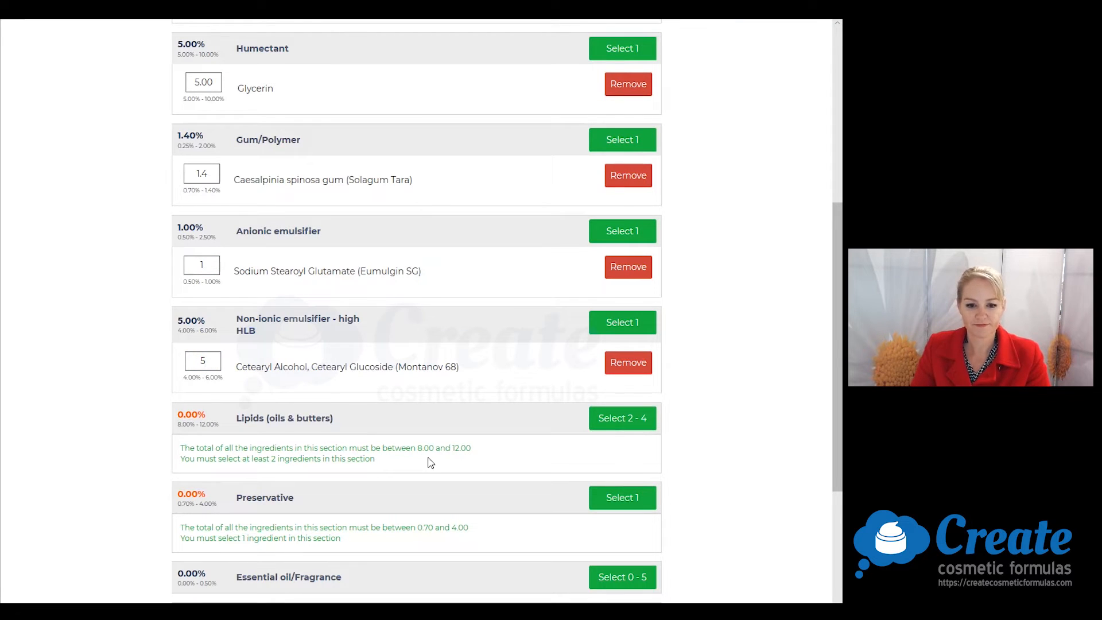
Open the ingredient choices for Lipids (oils & butters) and examine the skin feel and uses described for each.
left_click(631, 419)
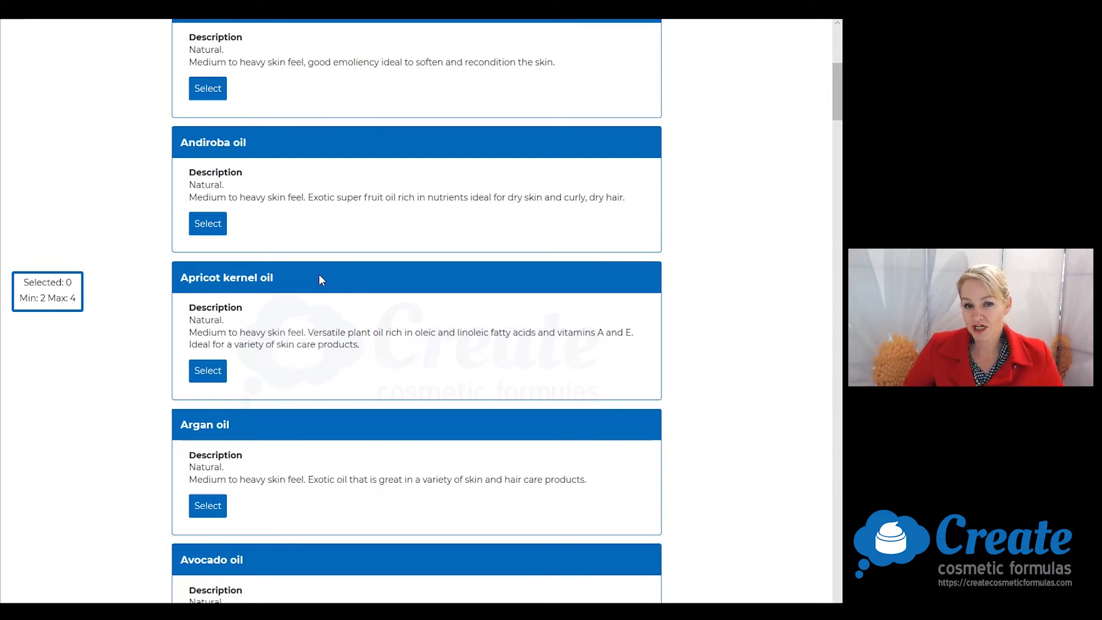
scroll(428, 119, "up", 4)
scroll(430, 115, "down", 12)
scroll(430, 115, "down", 20)
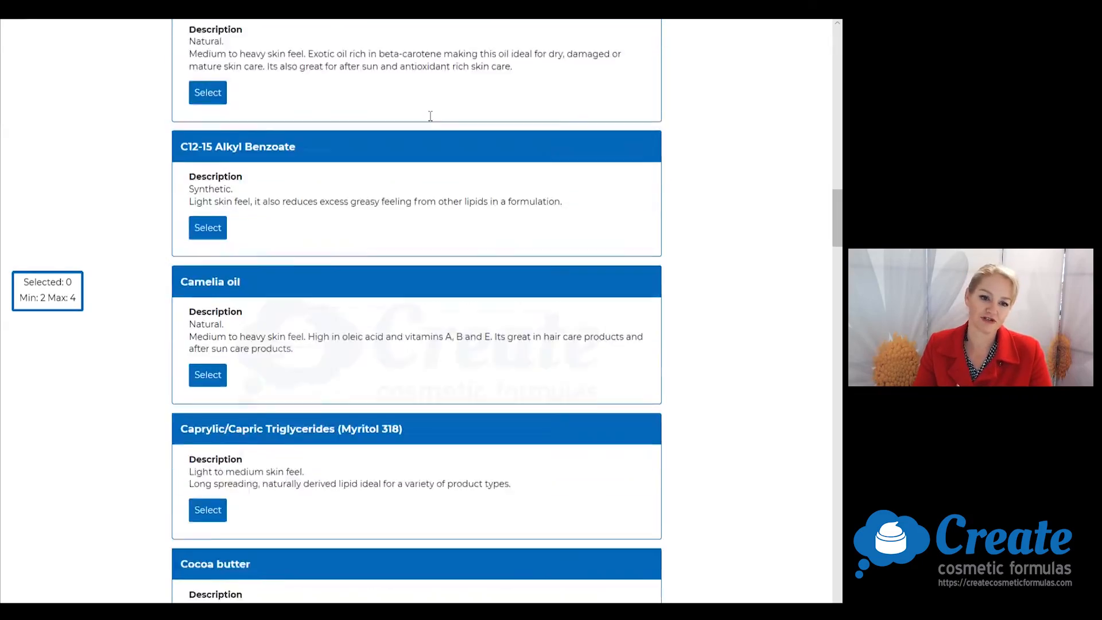
scroll(522, 227, "down", 20)
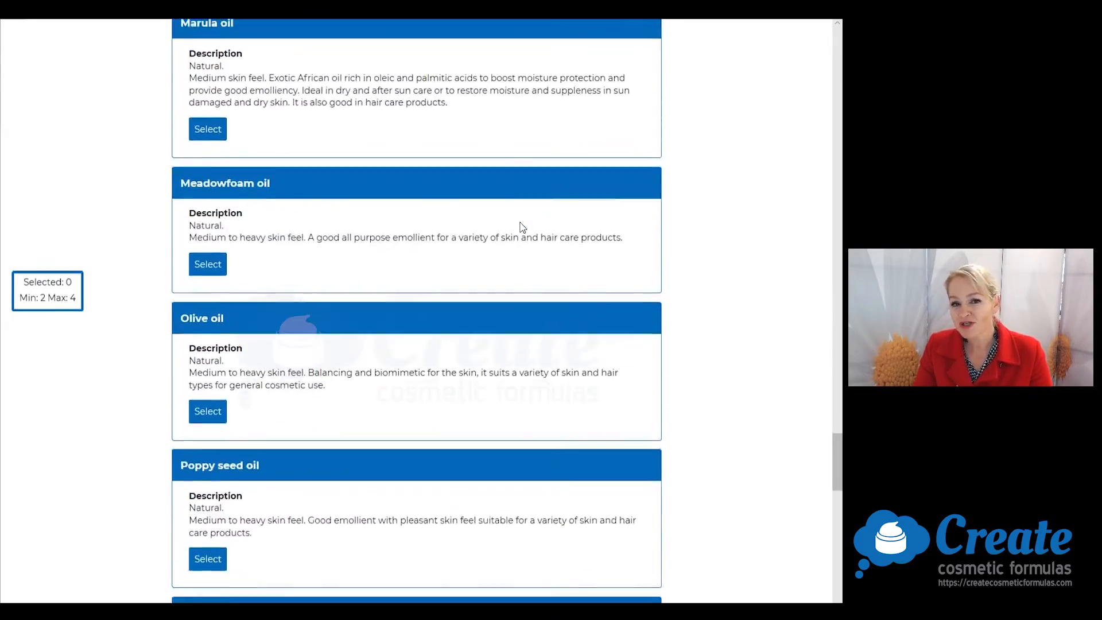
scroll(522, 227, "up", 14)
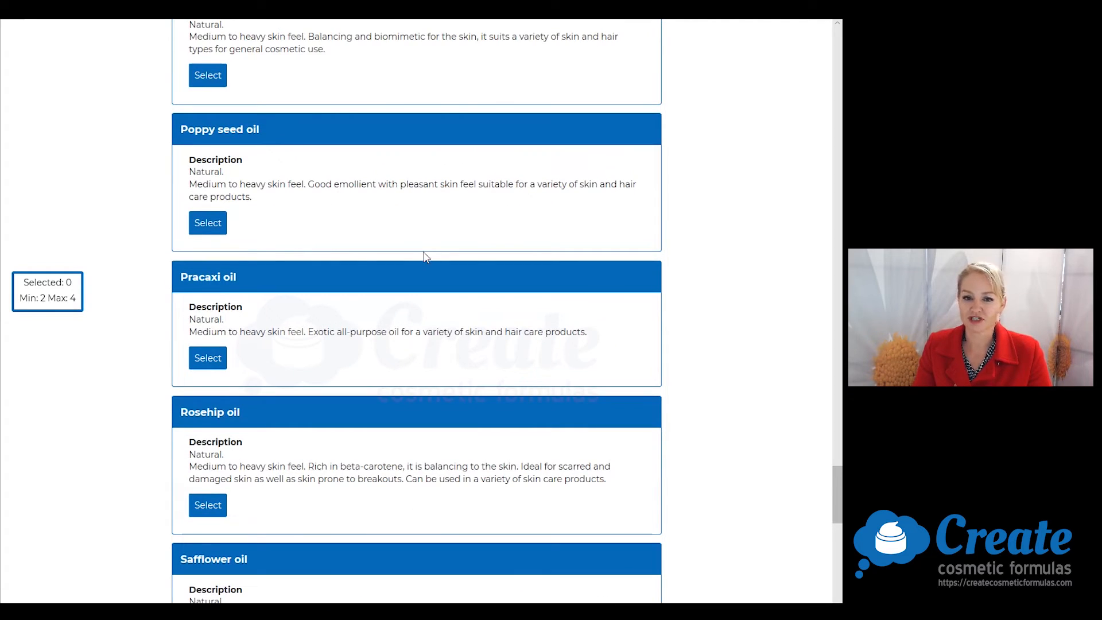
scroll(530, 249, "up", 10)
scroll(531, 249, "up", 20)
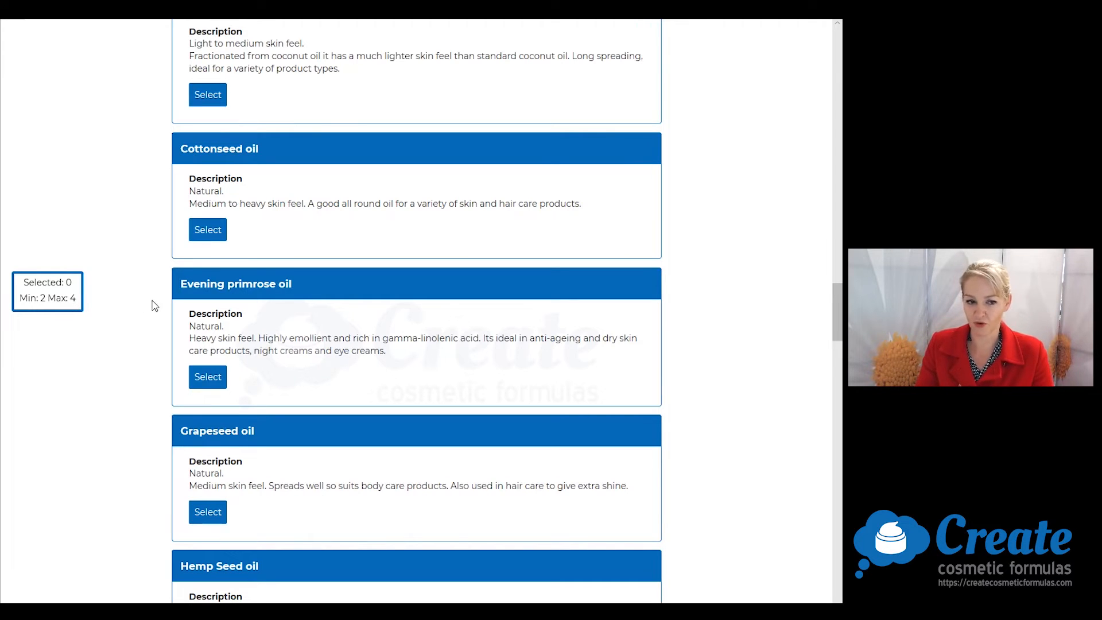
Add Evening primrose oil, Jojoba oil, Mango butter and Olive oil as the lipids and return to the formula.
left_click(207, 377)
scroll(322, 339, "down", 7)
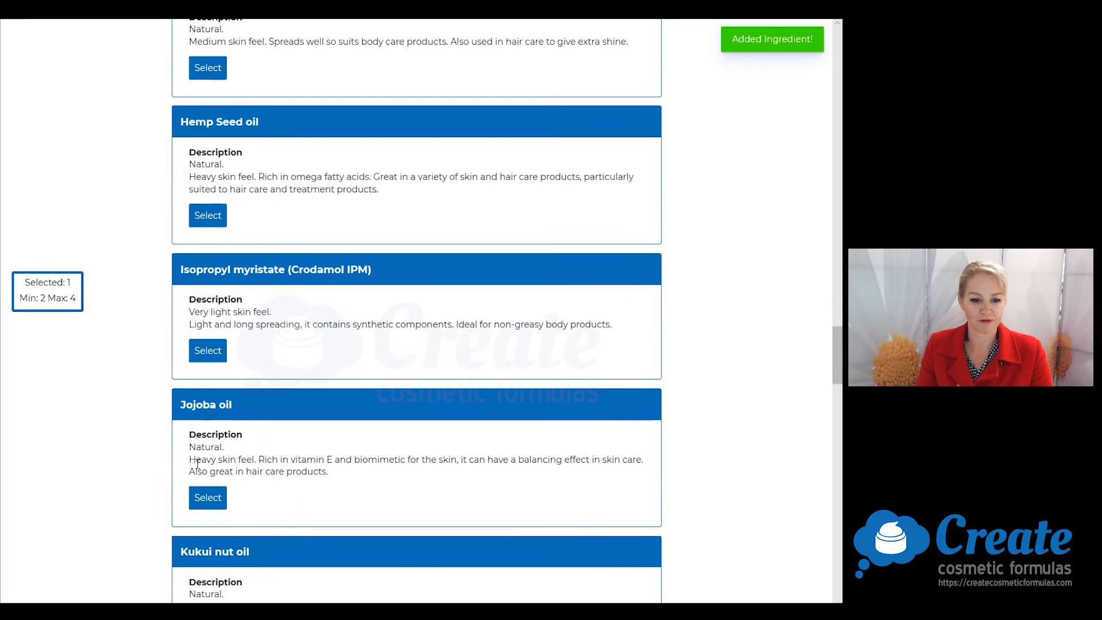
left_click(208, 497)
scroll(276, 397, "down", 10)
left_click(207, 441)
scroll(414, 398, "down", 10)
left_click(204, 352)
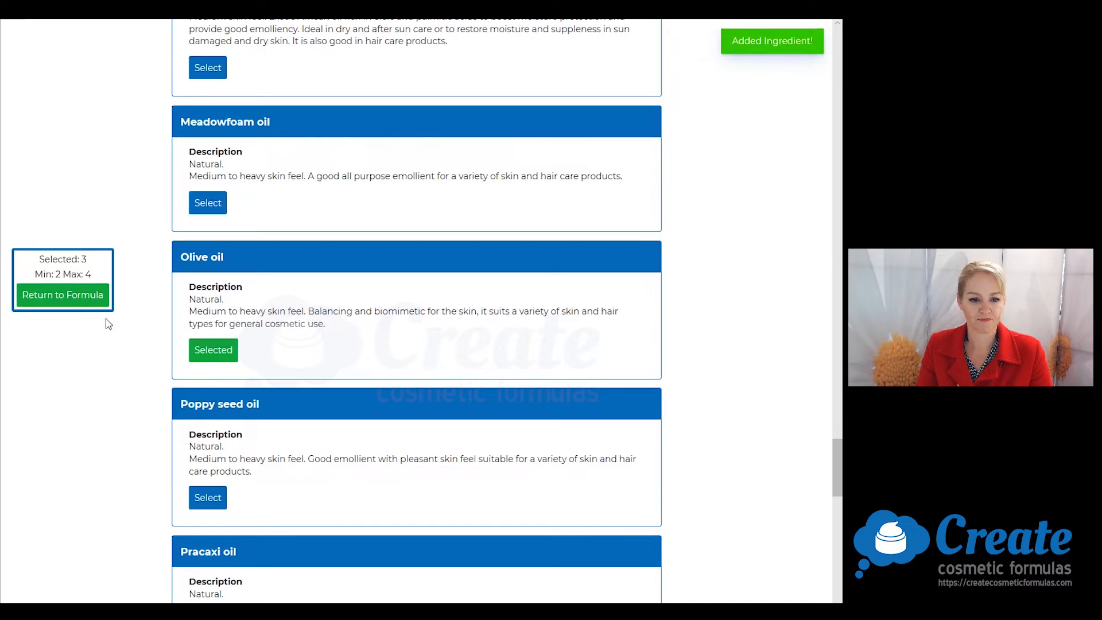
left_click(66, 295)
Set the lipid amounts to 5% Evening primrose oil, 4% Jojoba oil, 4% Mango butter and 2% Olive oil.
scroll(440, 420, "down", 4)
scroll(439, 419, "down", 5)
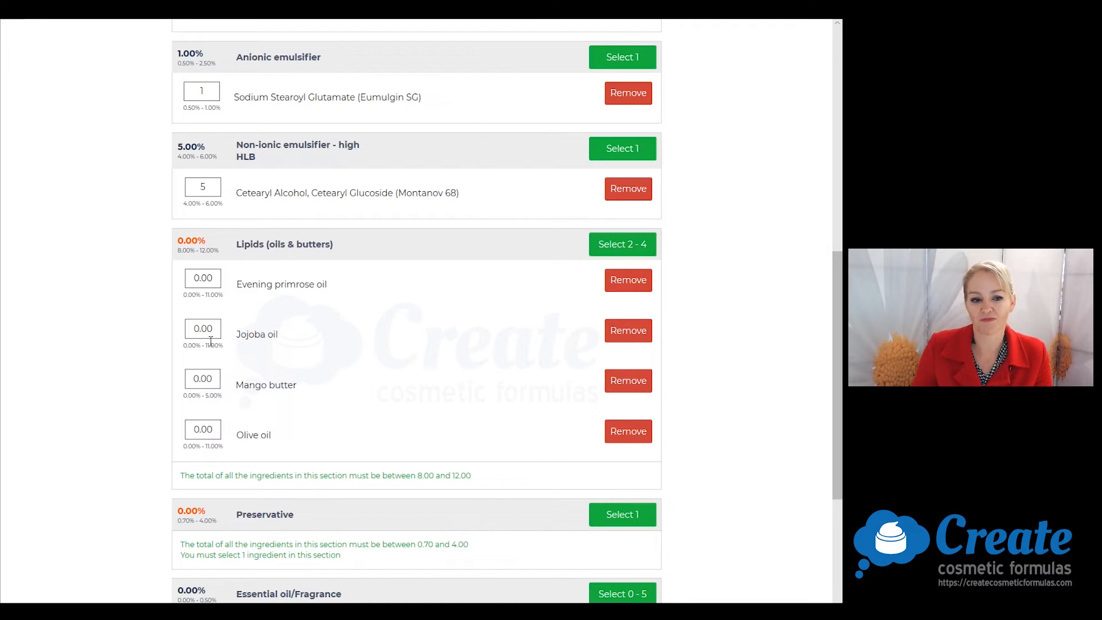
double_click(203, 278)
type("5")
double_click(202, 329)
type("4")
double_click(203, 379)
type("4")
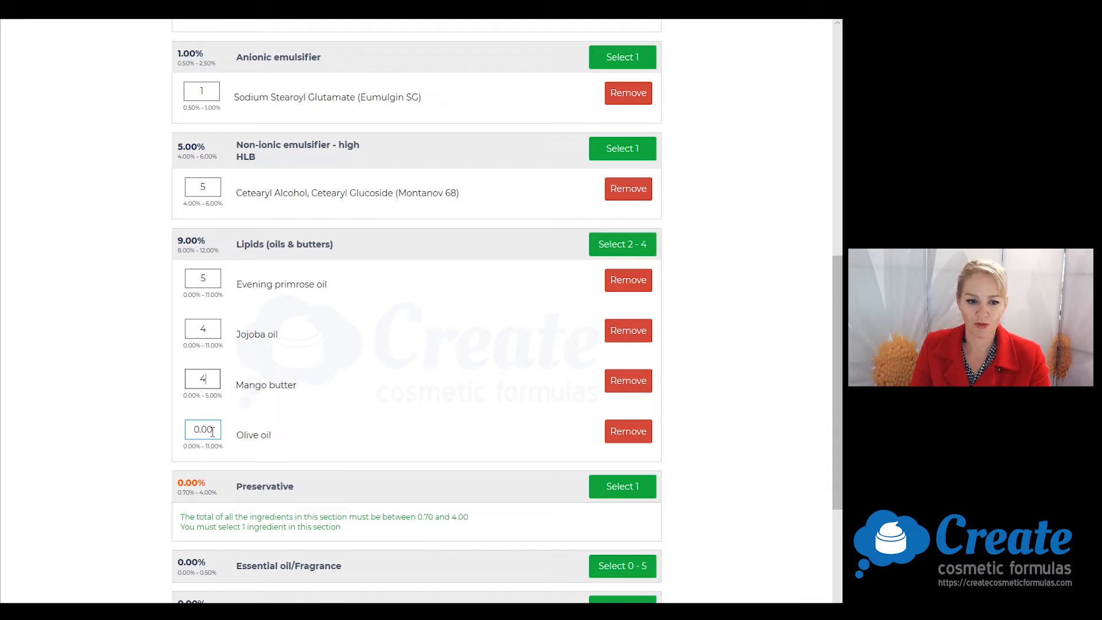
double_click(204, 429)
type("2")
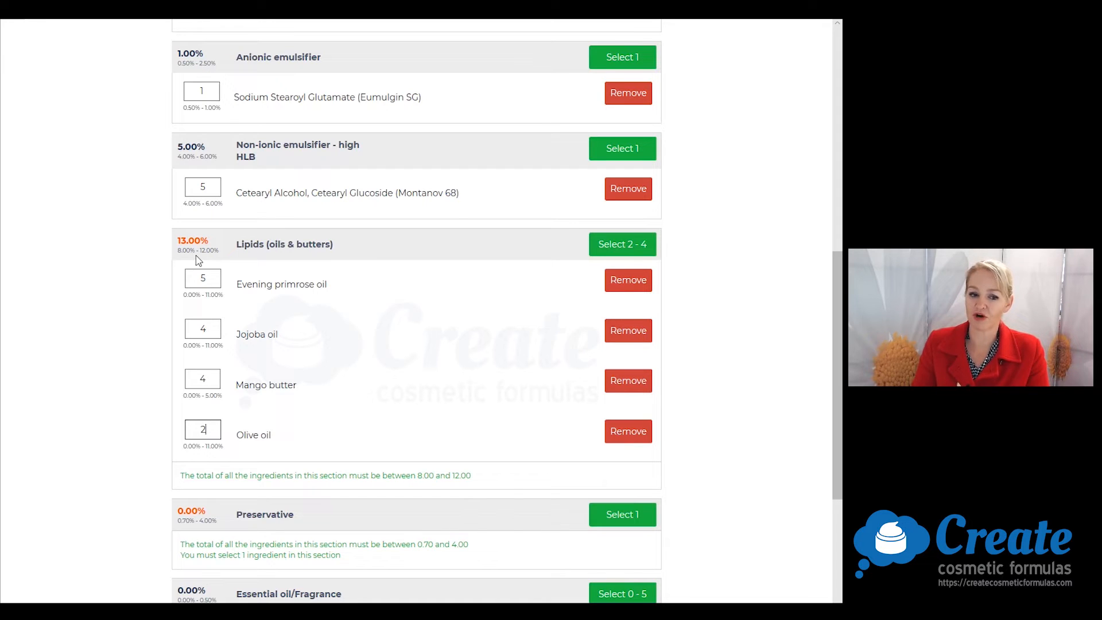
Reduce Evening primrose oil to 3% and Jojoba oil to 2% to bring the lipid total within its permitted range.
double_click(203, 278)
type("3")
left_click(202, 326)
double_click(203, 329)
type("2")
double_click(203, 379)
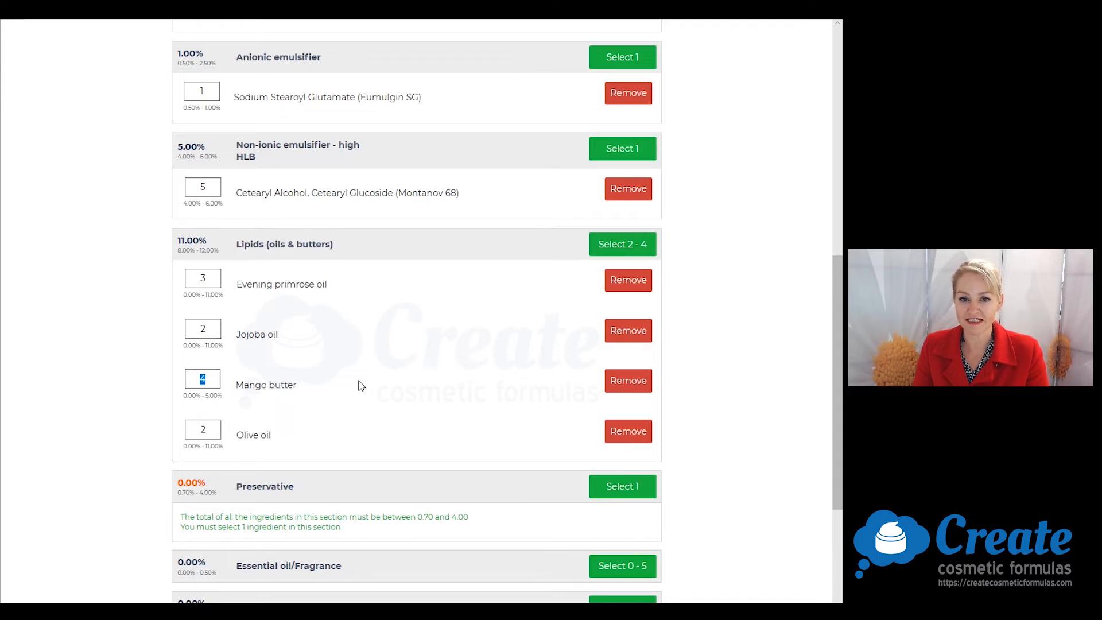
Review the preservative options and add Gluconolactone, Sodium Benzoate (Geogard Ultra) to the formula.
scroll(361, 385, "down", 3)
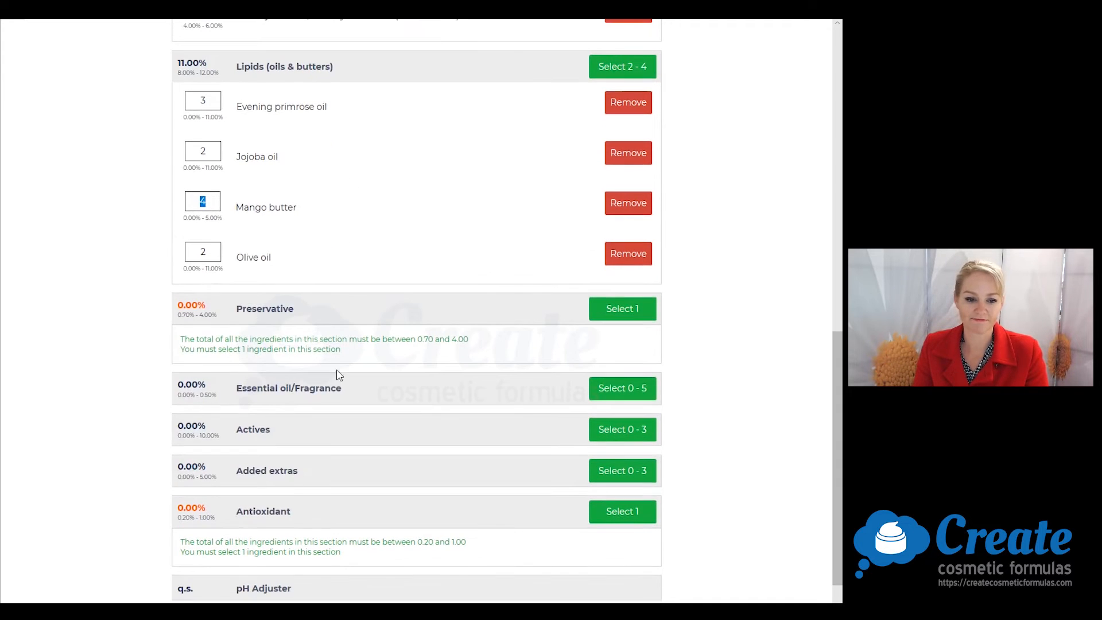
left_click(629, 313)
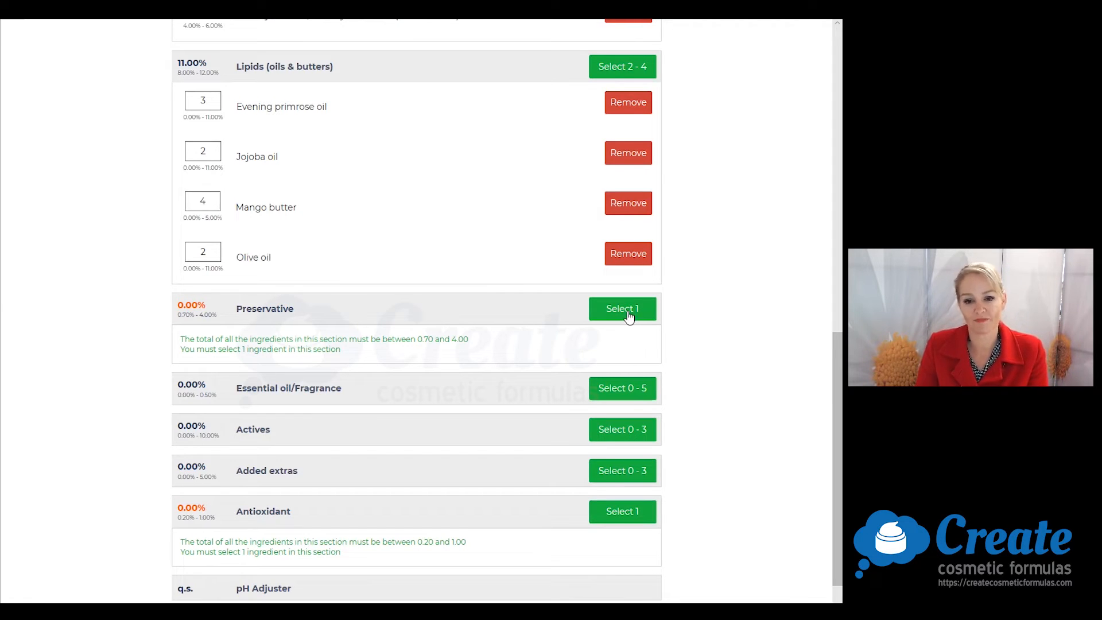
scroll(459, 318, "up", 8)
scroll(460, 318, "down", 8)
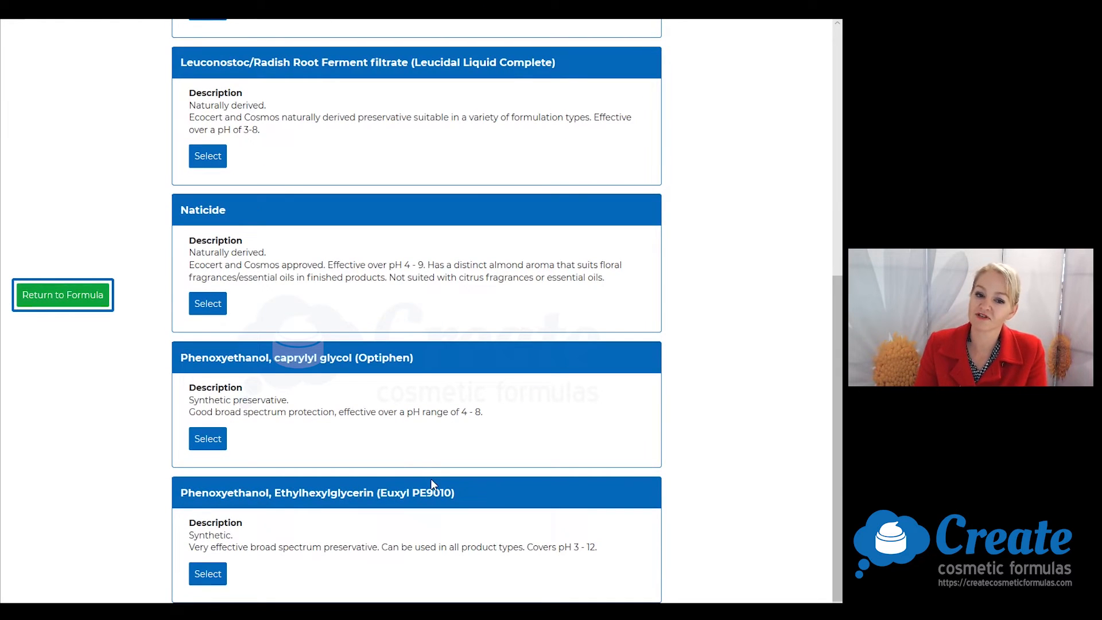
scroll(409, 378, "up", 6)
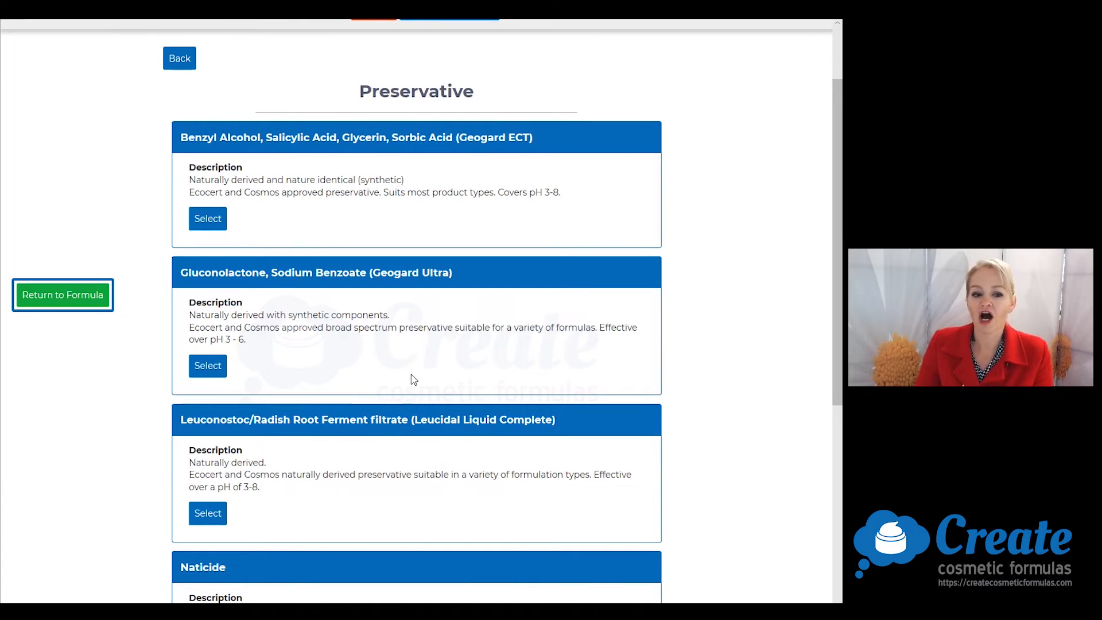
left_click(215, 370)
scroll(485, 408, "down", 10)
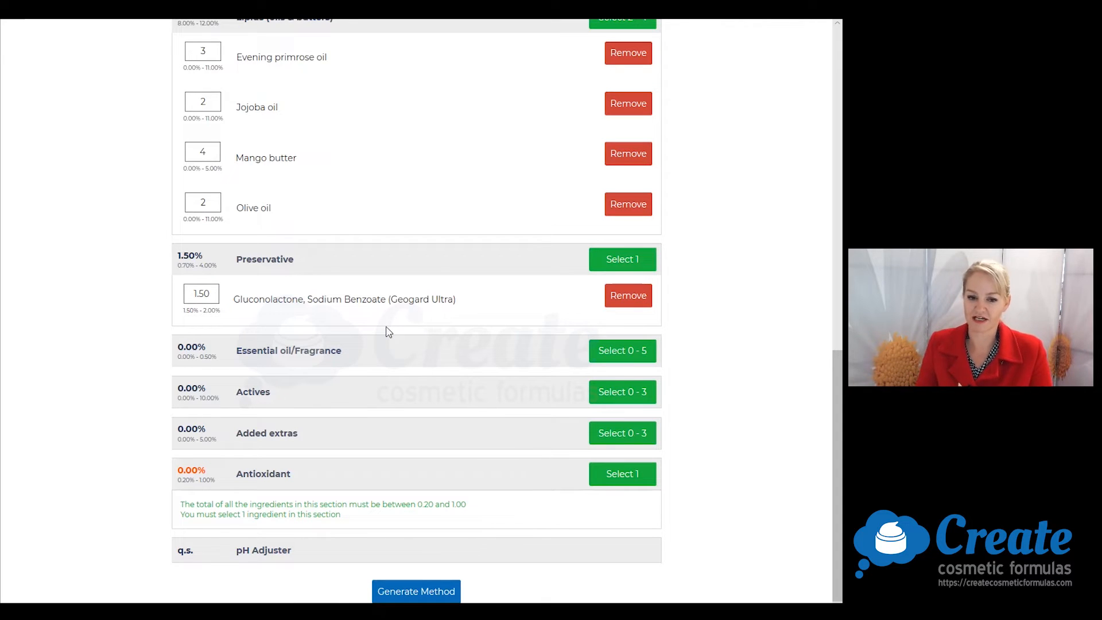
left_click(212, 293)
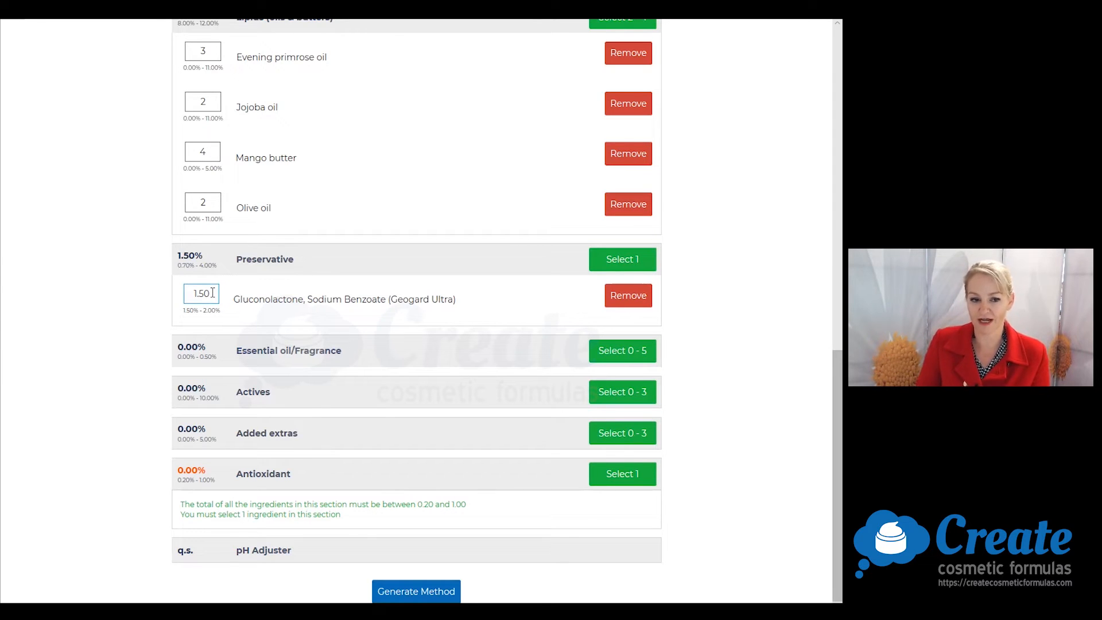
Browse the Essential oil/Fragrance options and add Bergamot (Citrus aurantium bergamia) fruit peel essential oil.
left_click(620, 356)
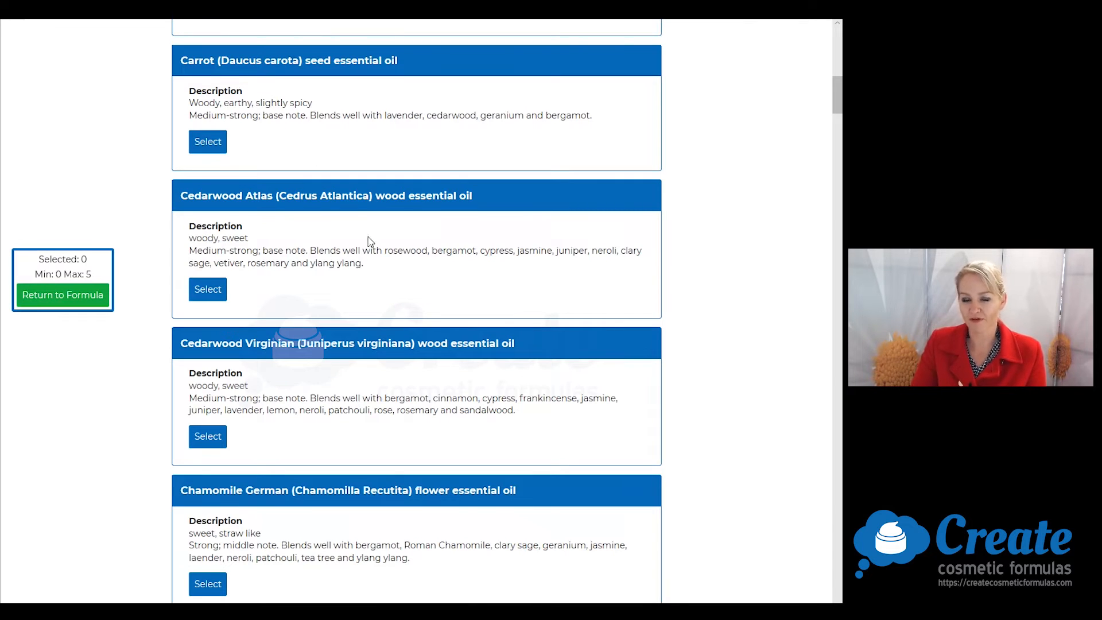
scroll(376, 262, "up", 6)
scroll(376, 262, "up", 5)
scroll(376, 264, "down", 15)
scroll(376, 269, "down", 3)
scroll(376, 269, "up", 20)
scroll(377, 269, "up", 1)
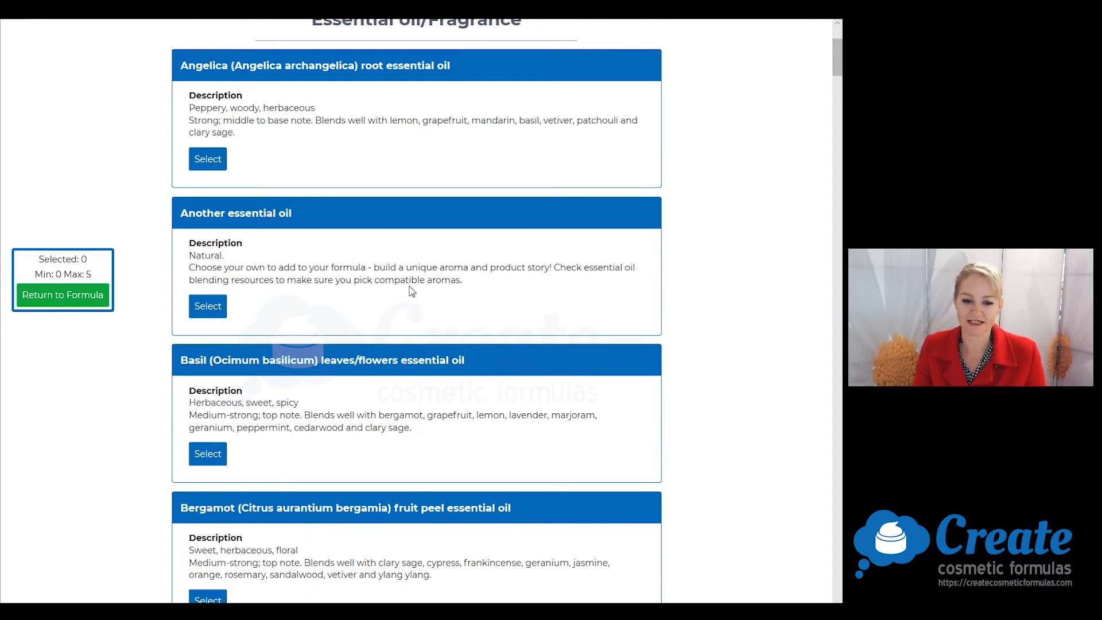
scroll(402, 284, "down", 4)
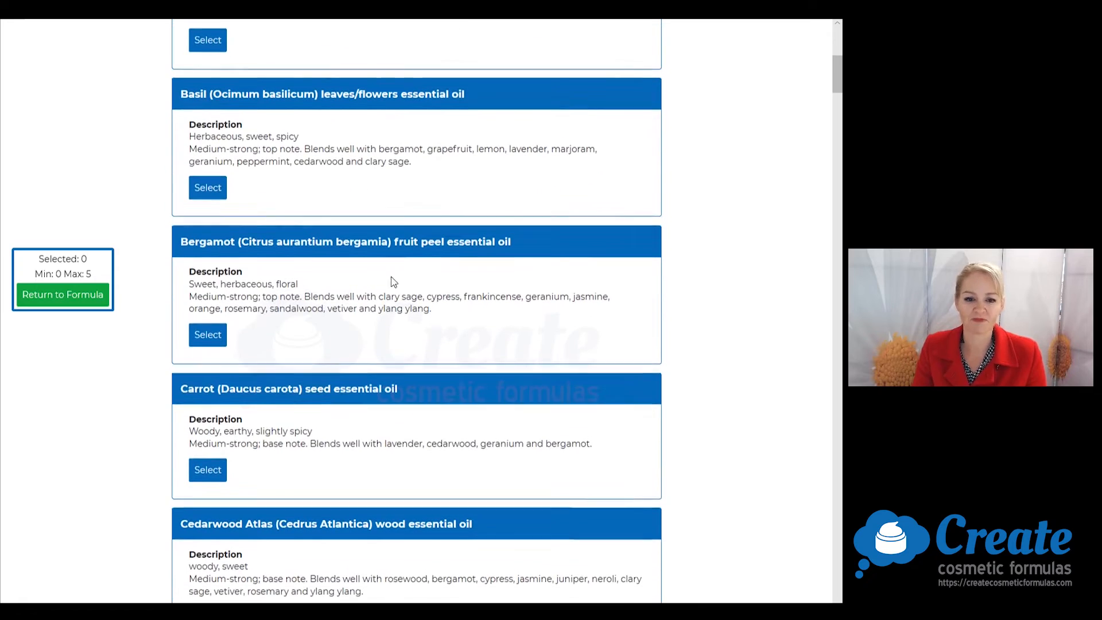
left_click(209, 338)
Add Geranium (Pelargonium graveolens) flower and Ylang Ylang 1st (Cananga odorata) flower essential oils to the selection.
scroll(372, 301, "down", 20)
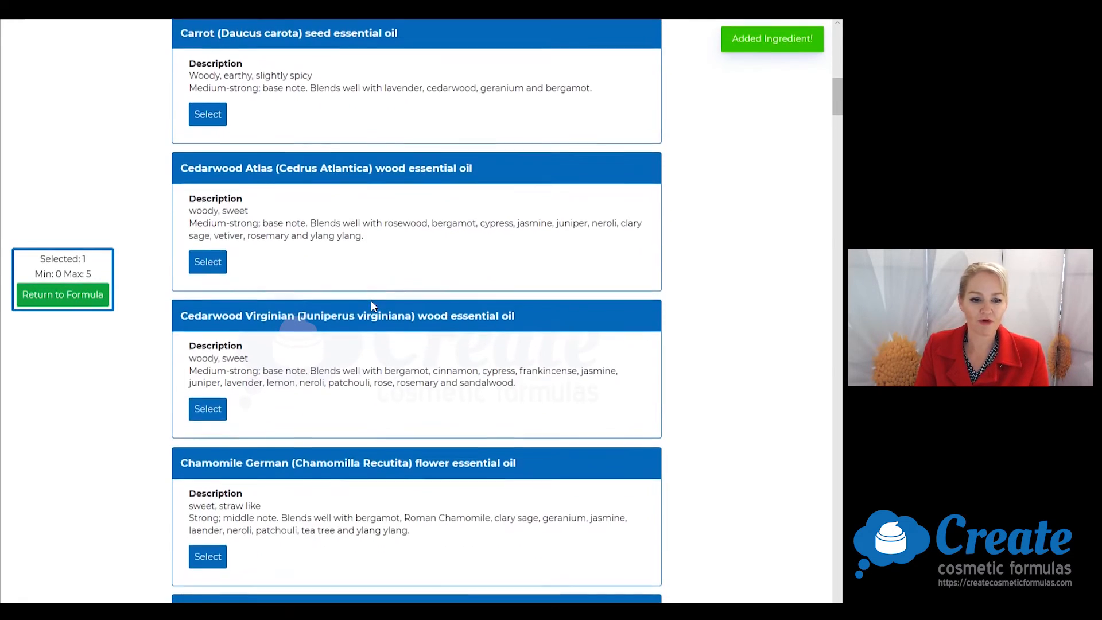
scroll(373, 308, "down", 12)
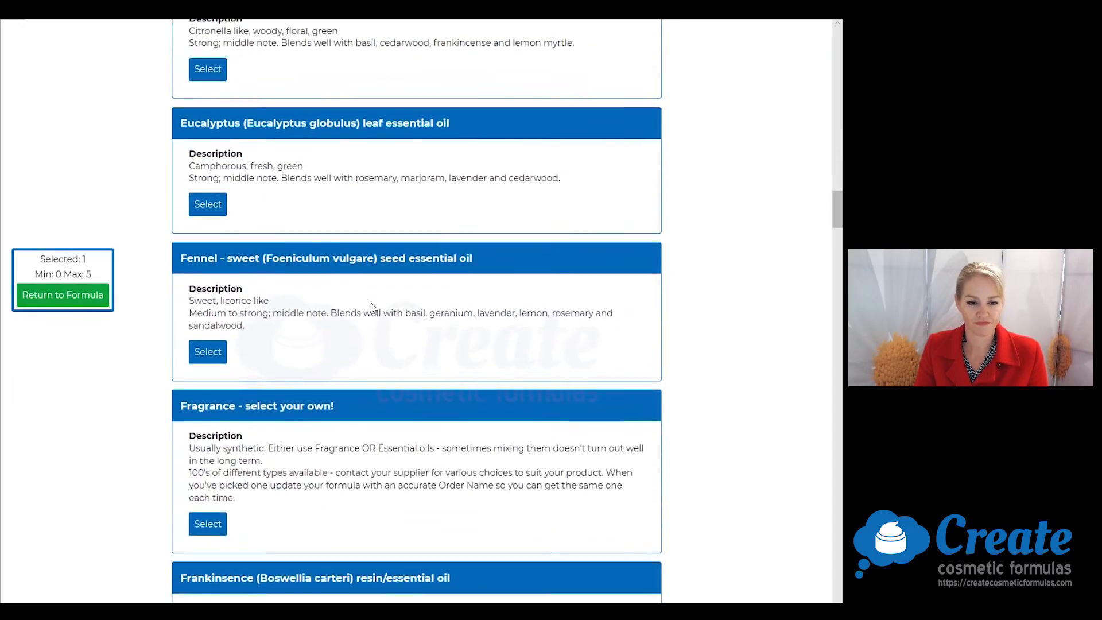
left_click(219, 380)
scroll(485, 402, "down", 20)
scroll(718, 571, "down", 20)
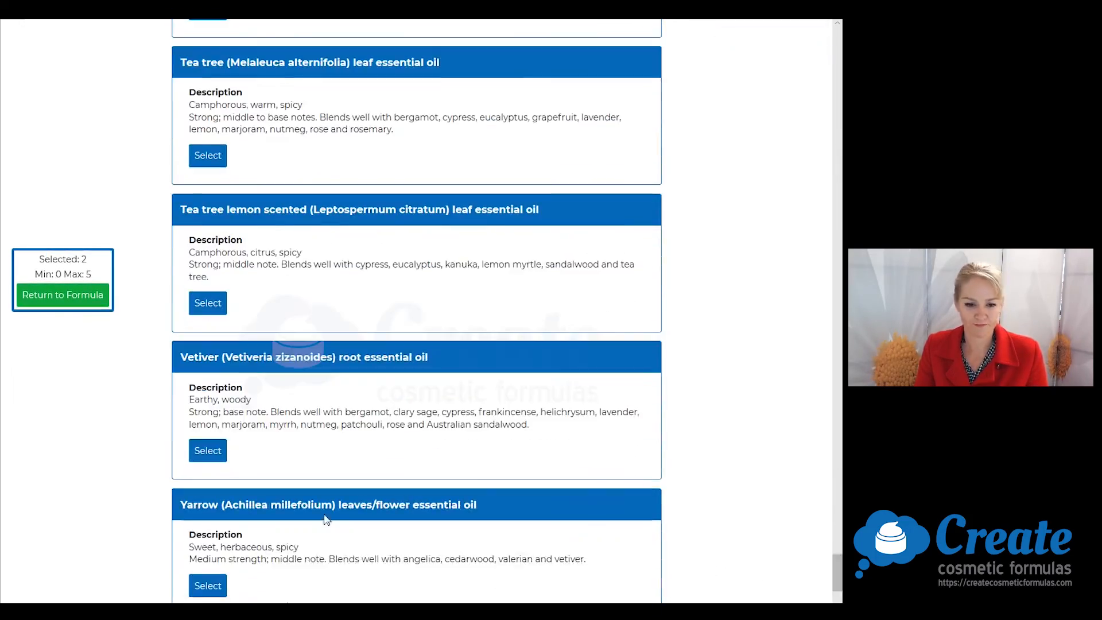
scroll(197, 302, "up", 4)
scroll(190, 385, "down", 6)
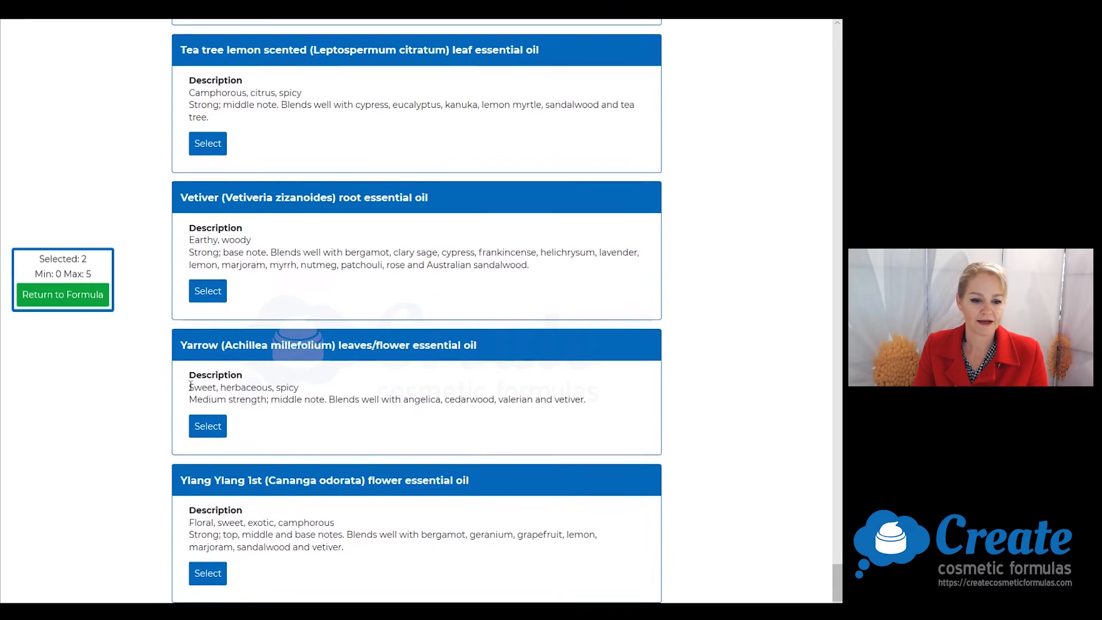
left_click(206, 574)
Check the fragrance and Geranium entries in the ingredient list, and return to the formula's Essential oil/Fragrance section.
left_click_drag(837, 574, 853, 229)
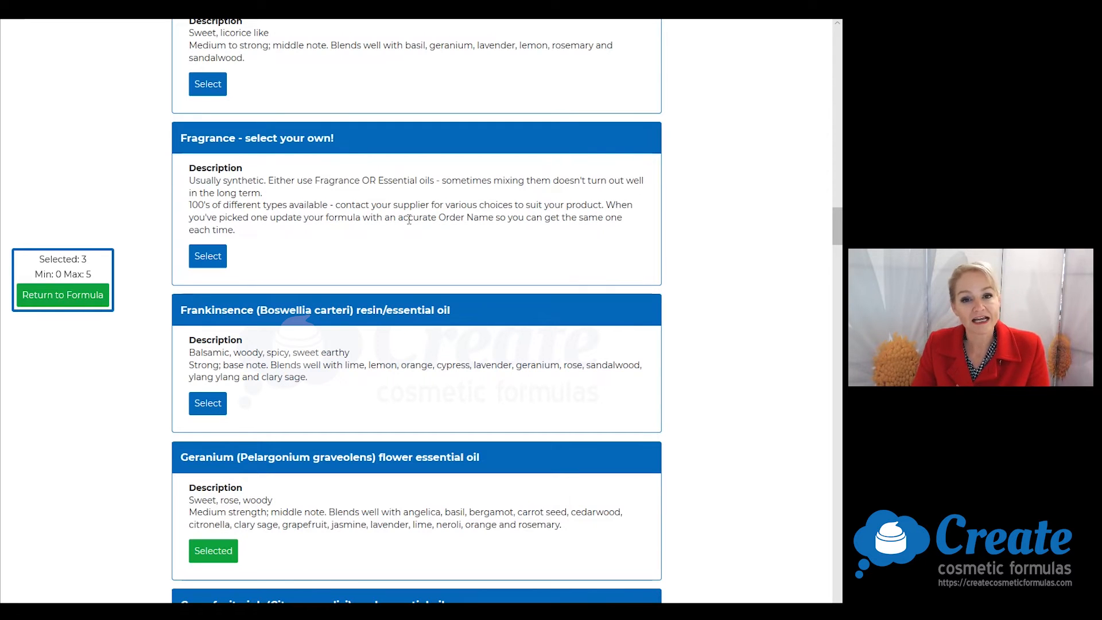
scroll(409, 219, "down", 3)
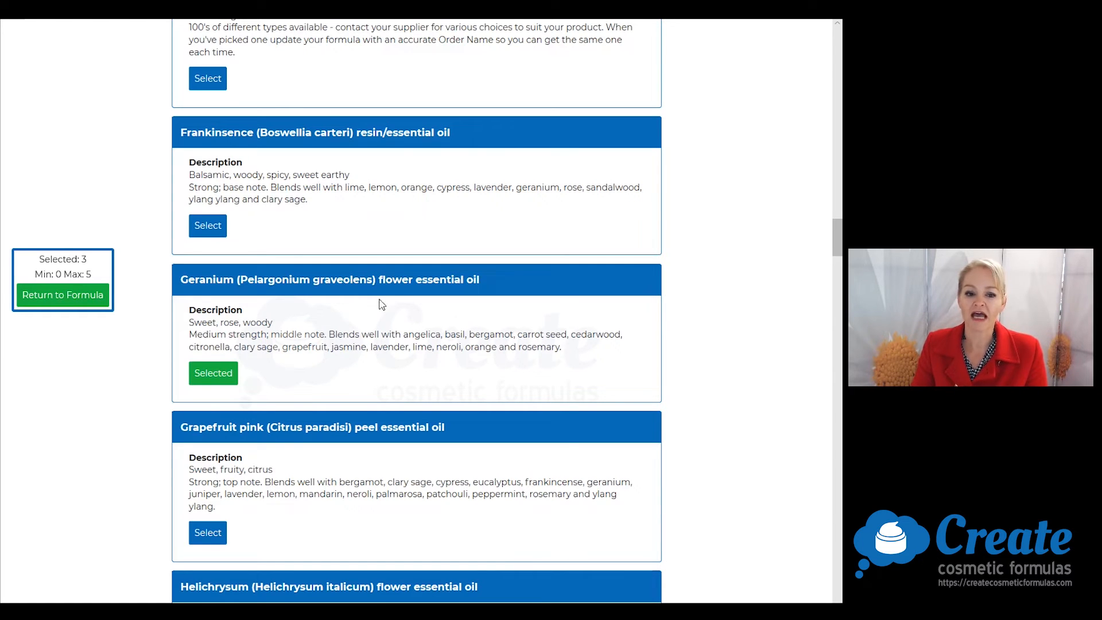
left_click(55, 299)
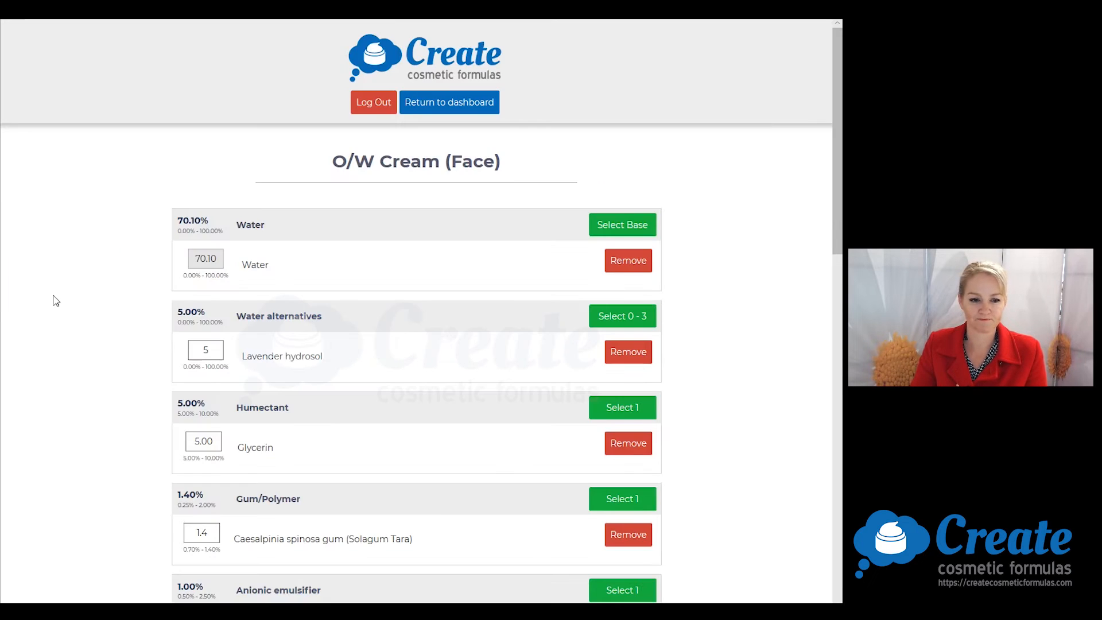
scroll(486, 464, "down", 4)
scroll(486, 464, "down", 10)
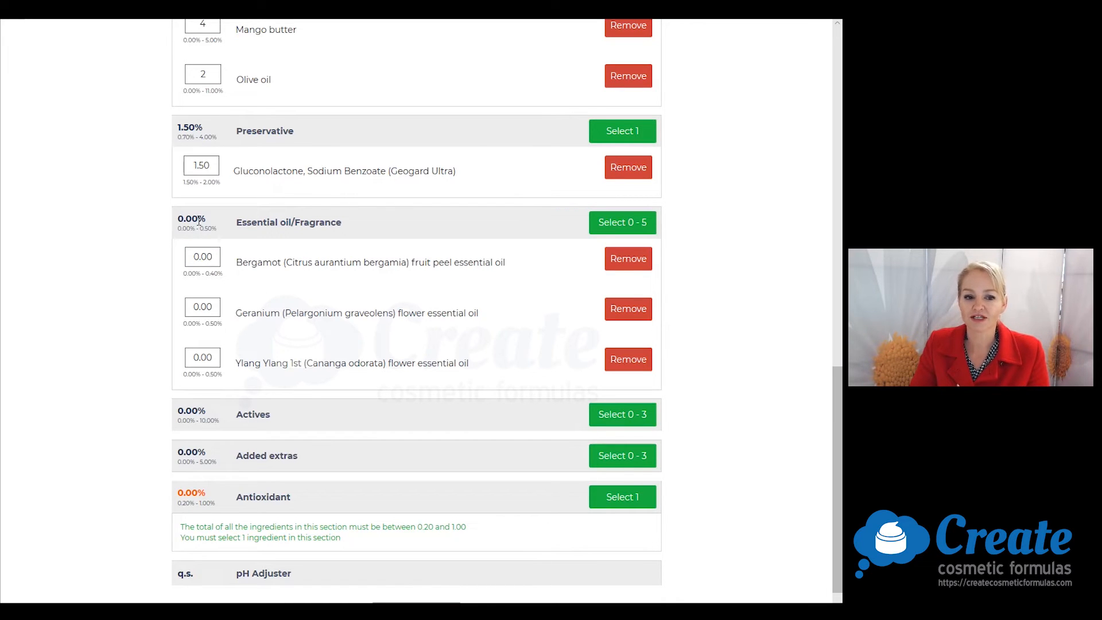
Set Bergamot to 0.3%, Geranium to 0.3% and Ylang Ylang 1st to 0.2% in the Essential oil/Fragrance section.
left_click(216, 258)
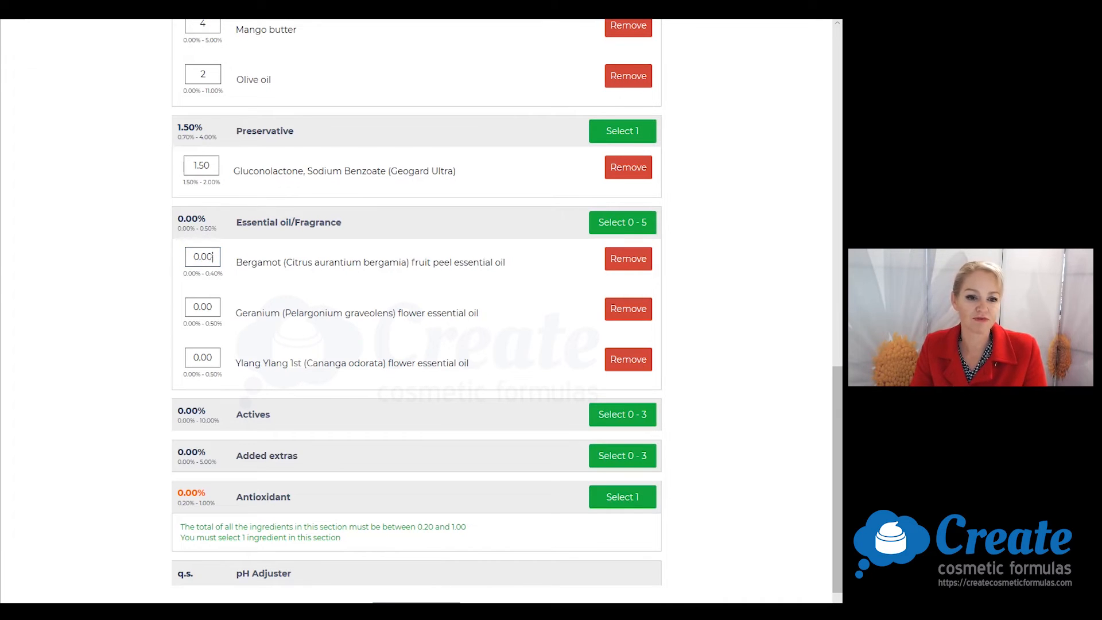
type("3")
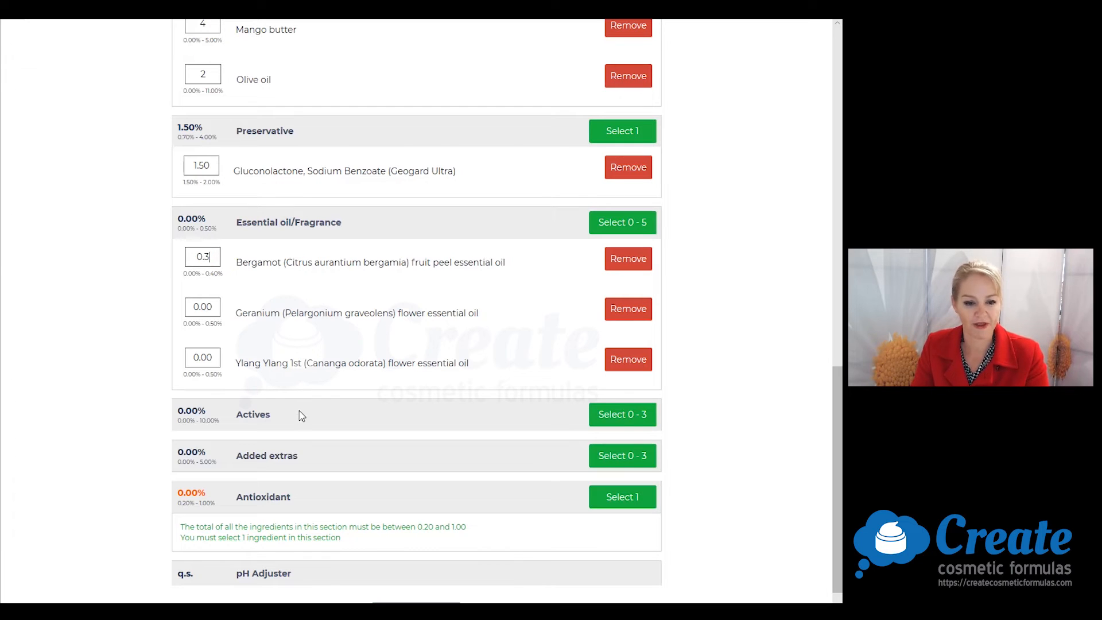
left_click_drag(211, 308, 202, 307)
type("3")
left_click_drag(217, 357, 201, 357)
type("2")
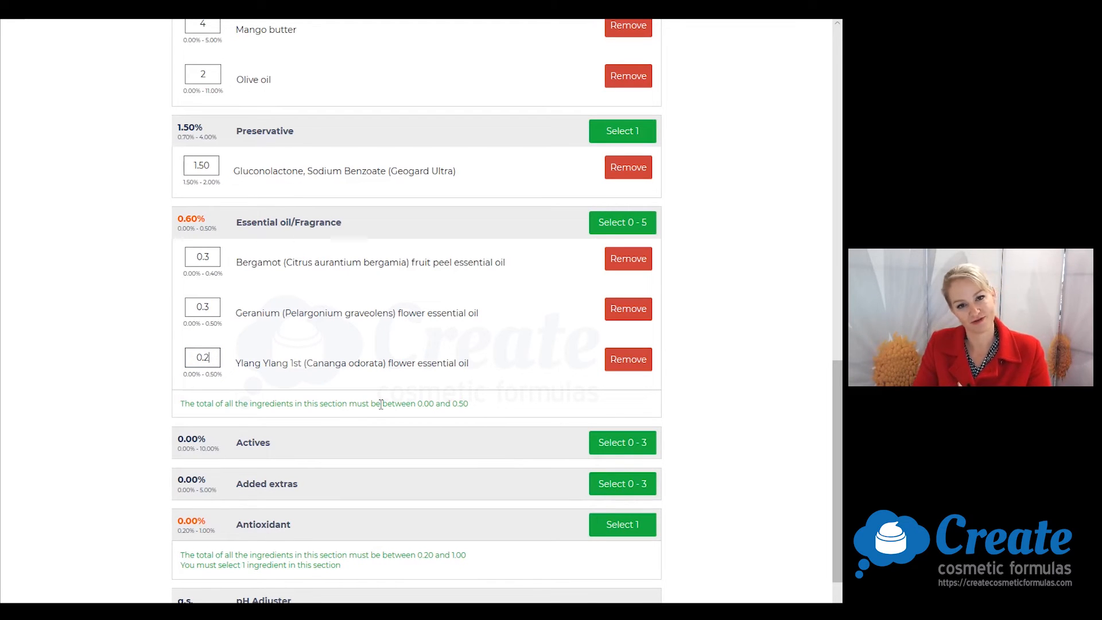
left_click(241, 403)
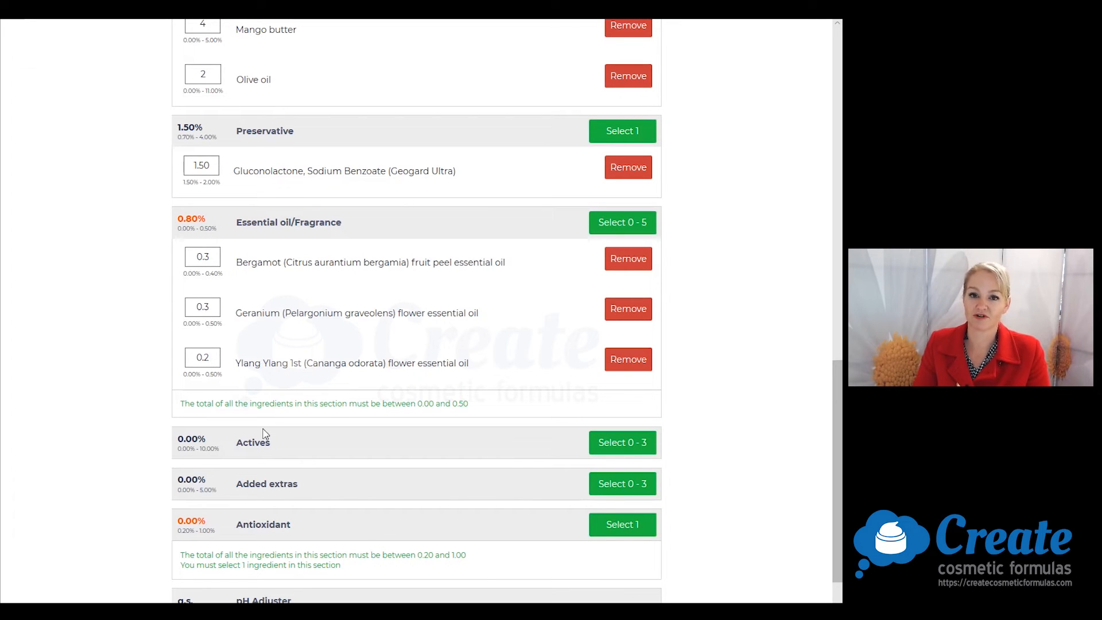
Change the essential oil percentages to 0.15 for Bergamot, 0.2 for Geranium and 0.15 for Ylang Ylang 1st.
left_click(211, 258)
type("15")
left_click(216, 305)
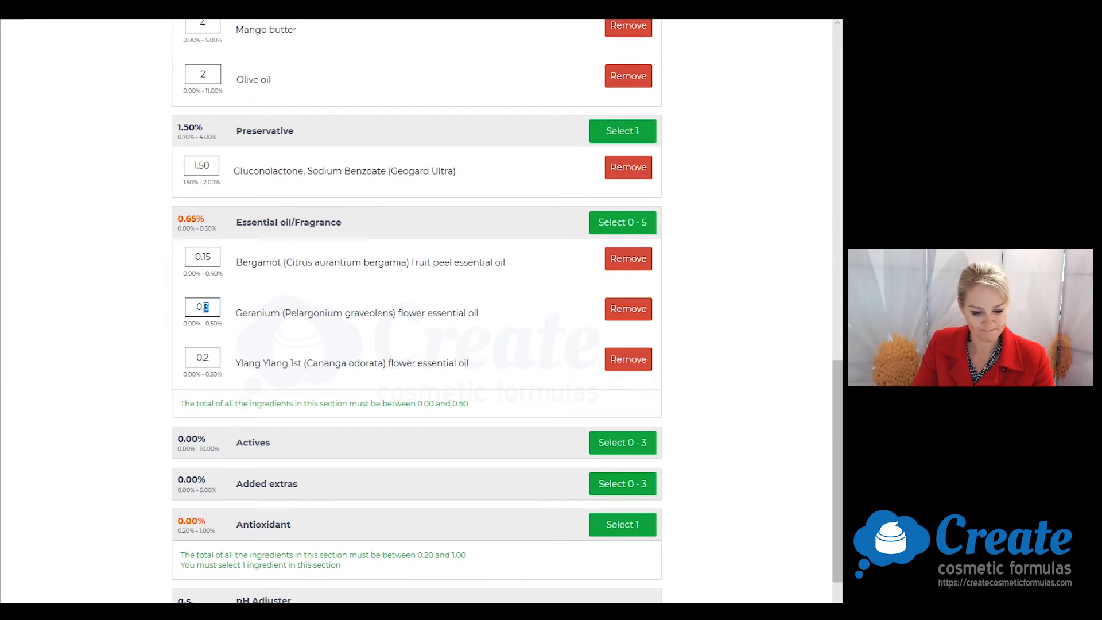
type("2")
left_click(208, 357)
key("BackSpace")
type("1")
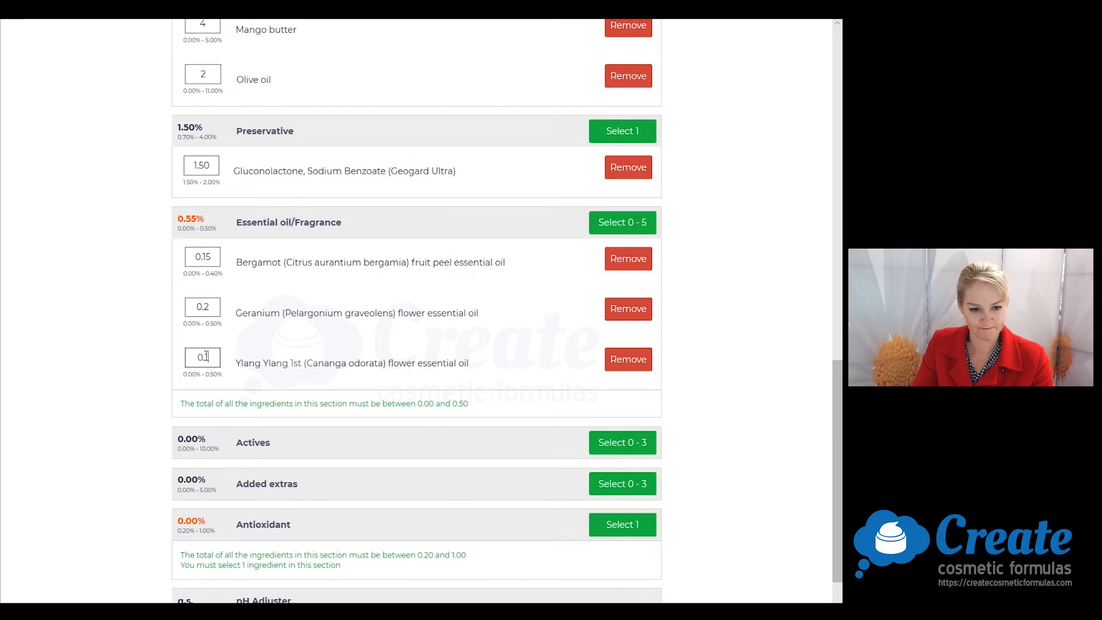
type("5")
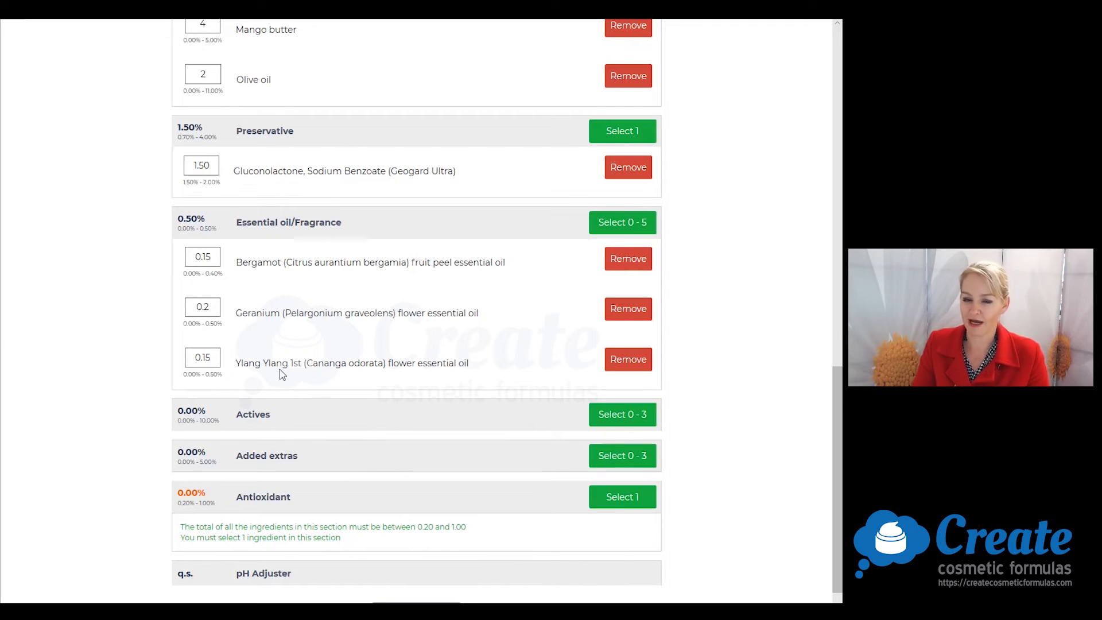
Browse the Actives options and add Acetyl Hexapeptide-8 solution (Argireline) to the formula.
scroll(286, 371, "down", 1)
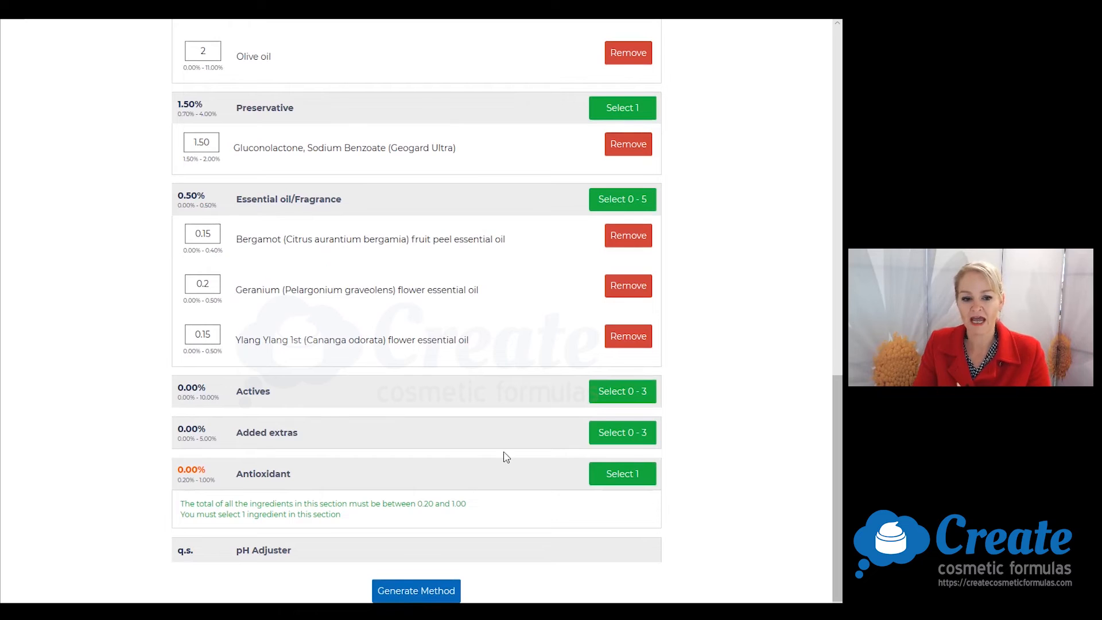
left_click(637, 396)
scroll(424, 238, "up", 15)
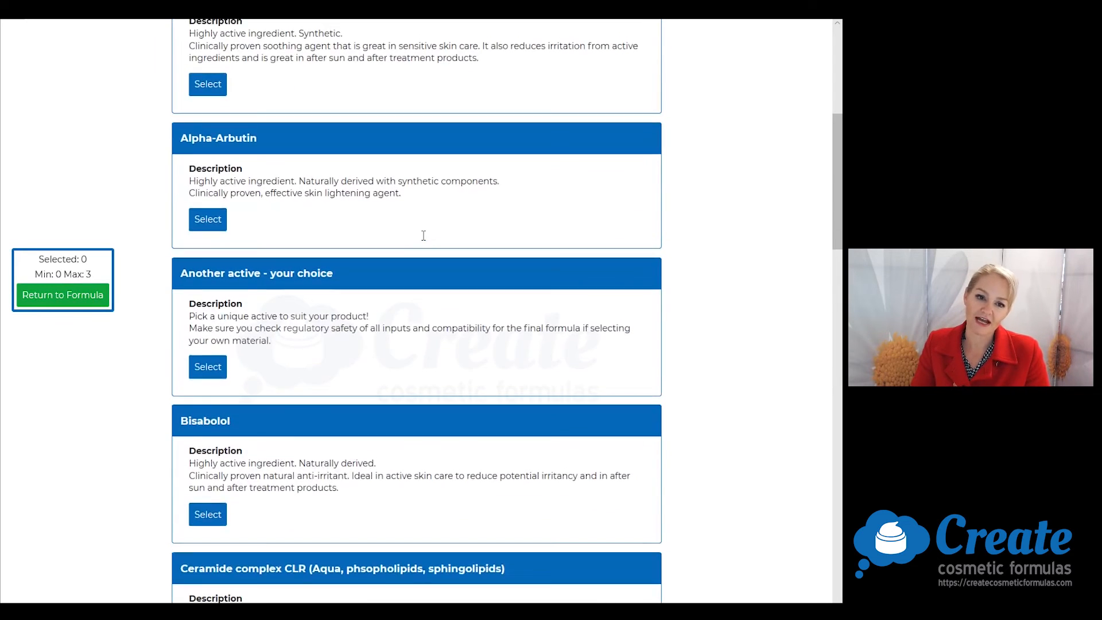
scroll(421, 239, "down", 10)
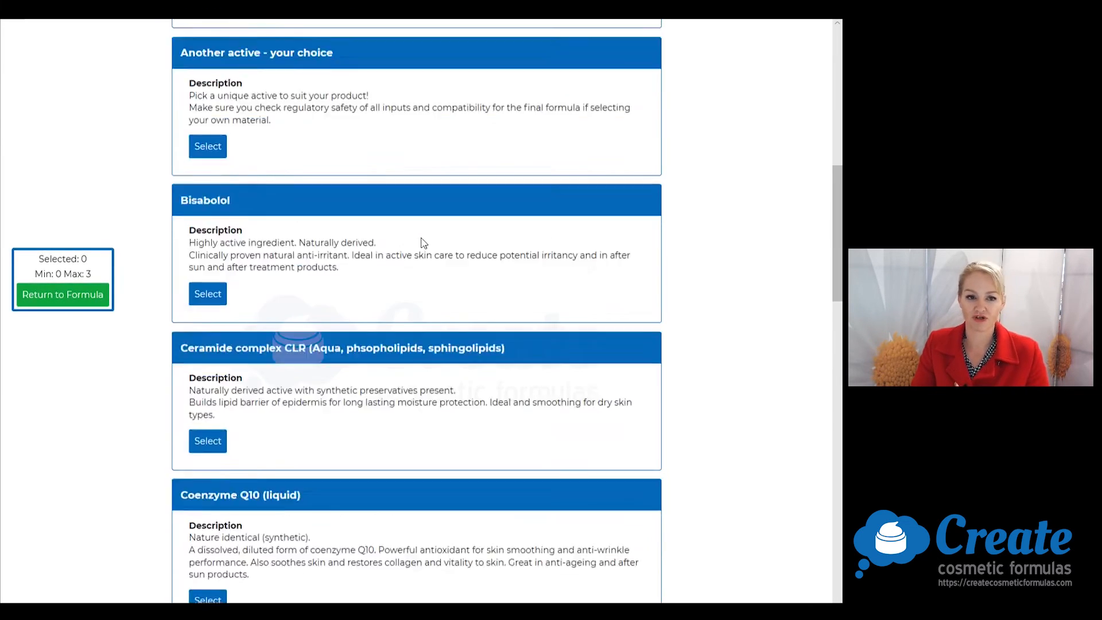
scroll(421, 238, "down", 3)
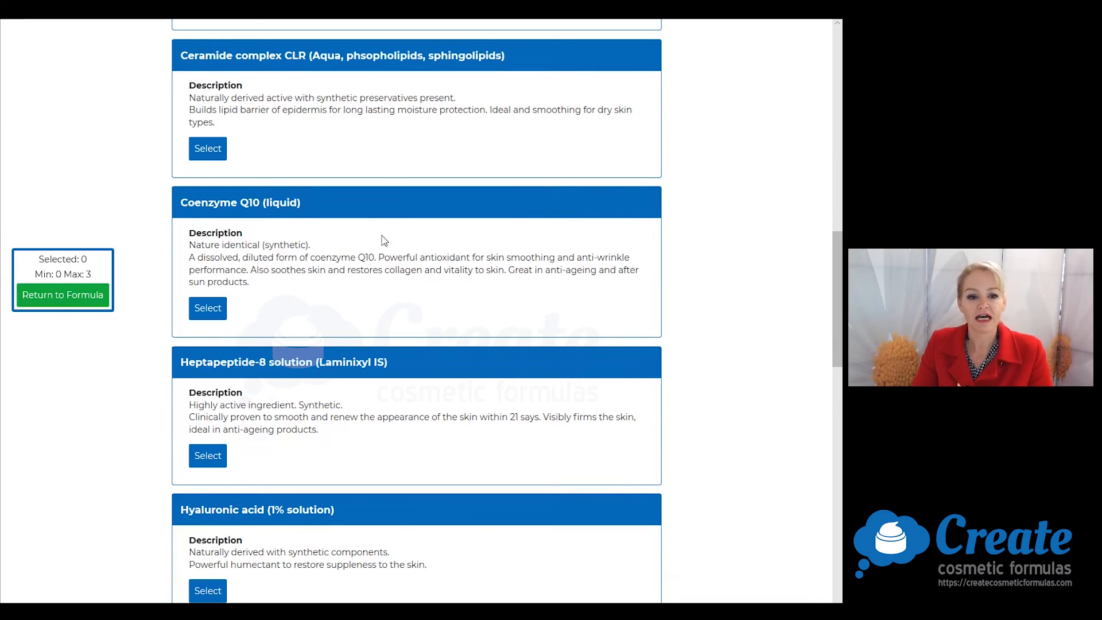
scroll(381, 230, "up", 13)
scroll(379, 230, "up", 3)
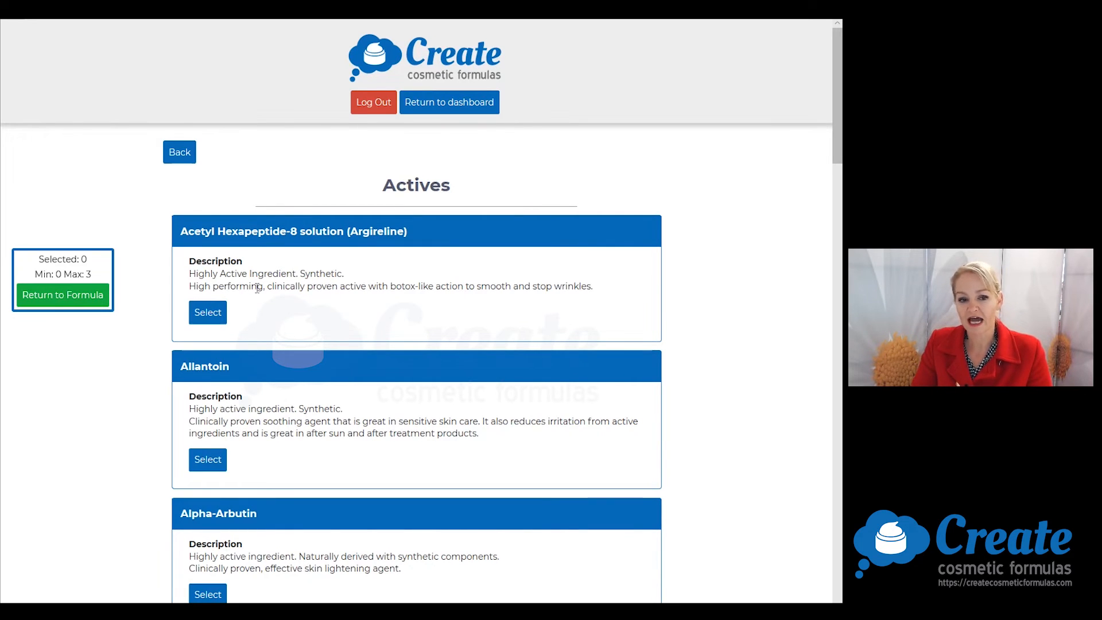
left_click(207, 312)
Review the compatibility of the vitamin actives, add Vitamin B3 (Niacinamide), and return to the formula.
scroll(329, 319, "down", 15)
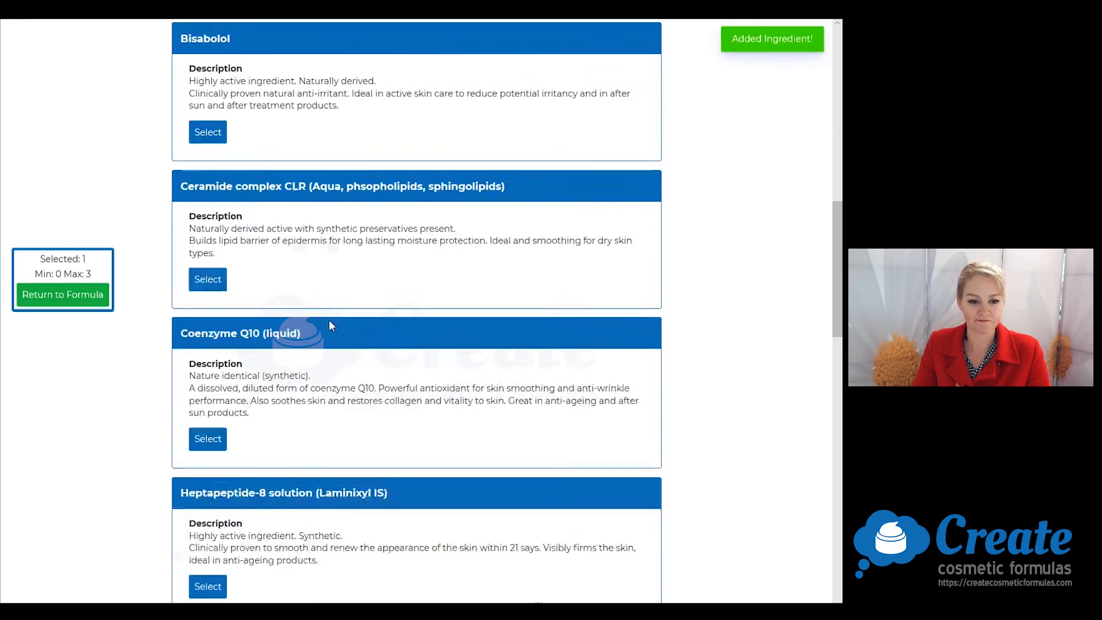
left_click_drag(842, 350, 832, 498)
scroll(374, 509, "down", 3)
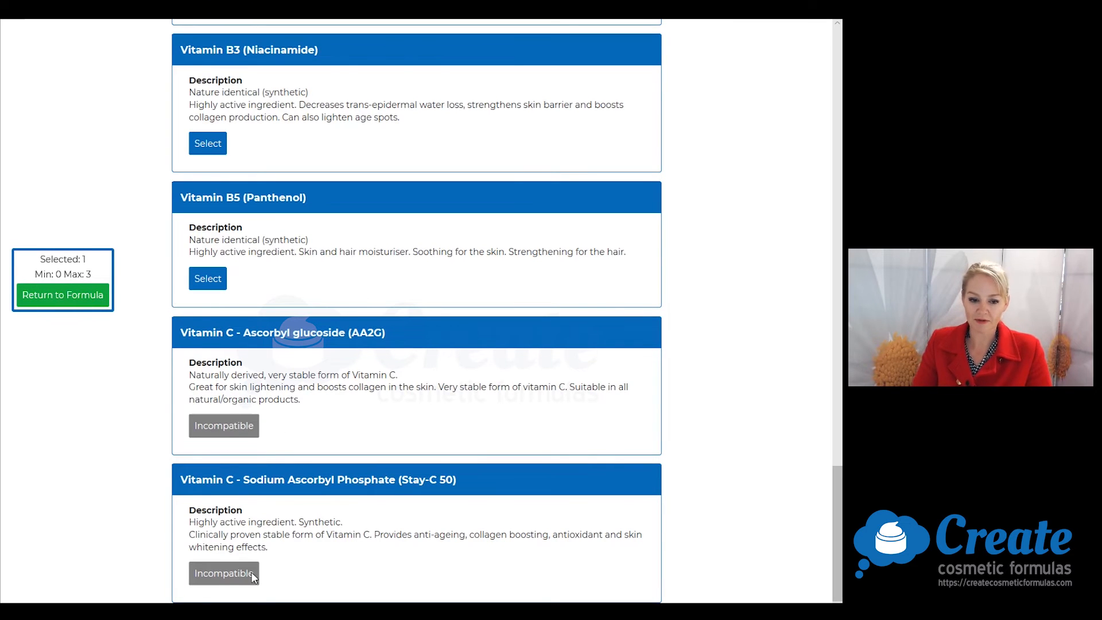
scroll(380, 531, "up", 3)
scroll(394, 522, "up", 3)
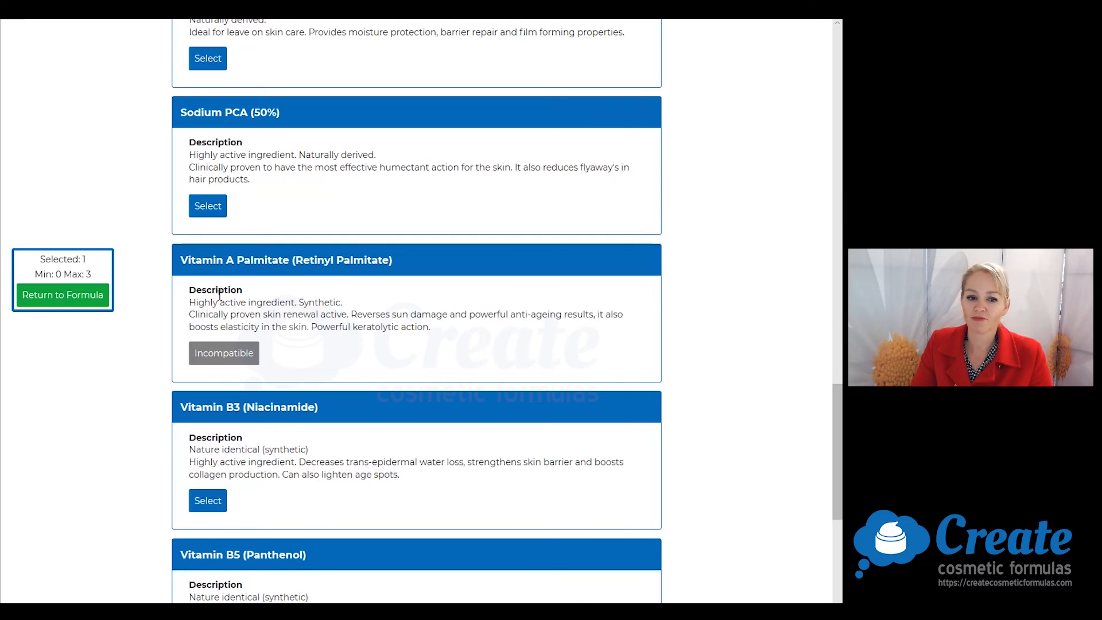
scroll(215, 281, "down", 6)
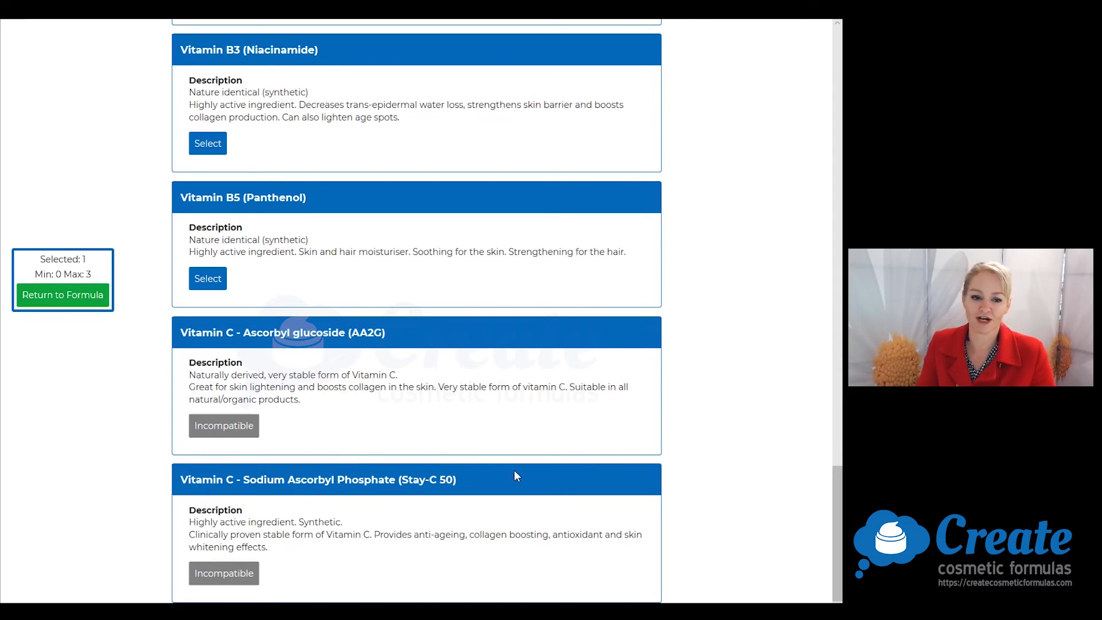
scroll(300, 448, "up", 3)
left_click(206, 322)
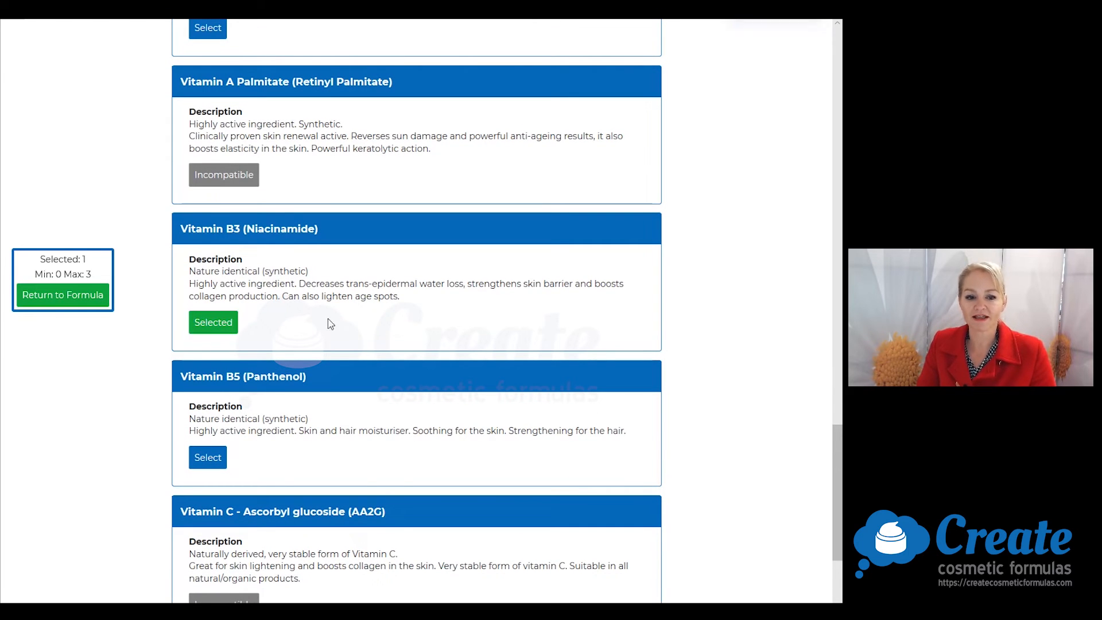
left_click(62, 298)
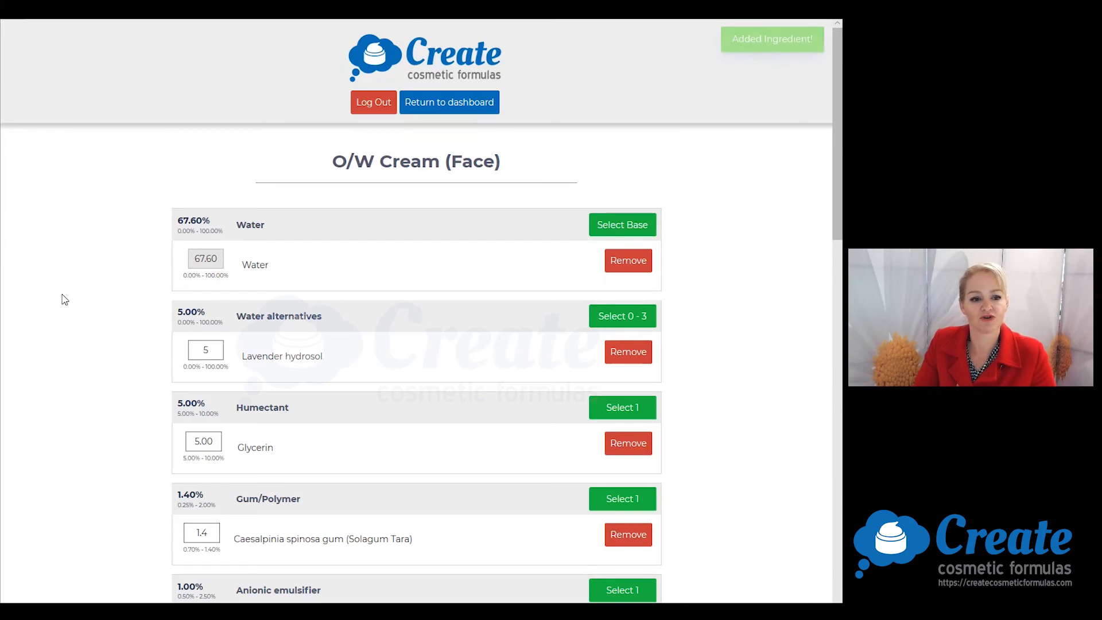
Set Acetyl Hexapeptide-8 solution (Argireline) and Vitamin B3 (Niacinamide) to 5% each in the Actives section.
scroll(478, 463, "down", 7)
scroll(478, 463, "down", 8)
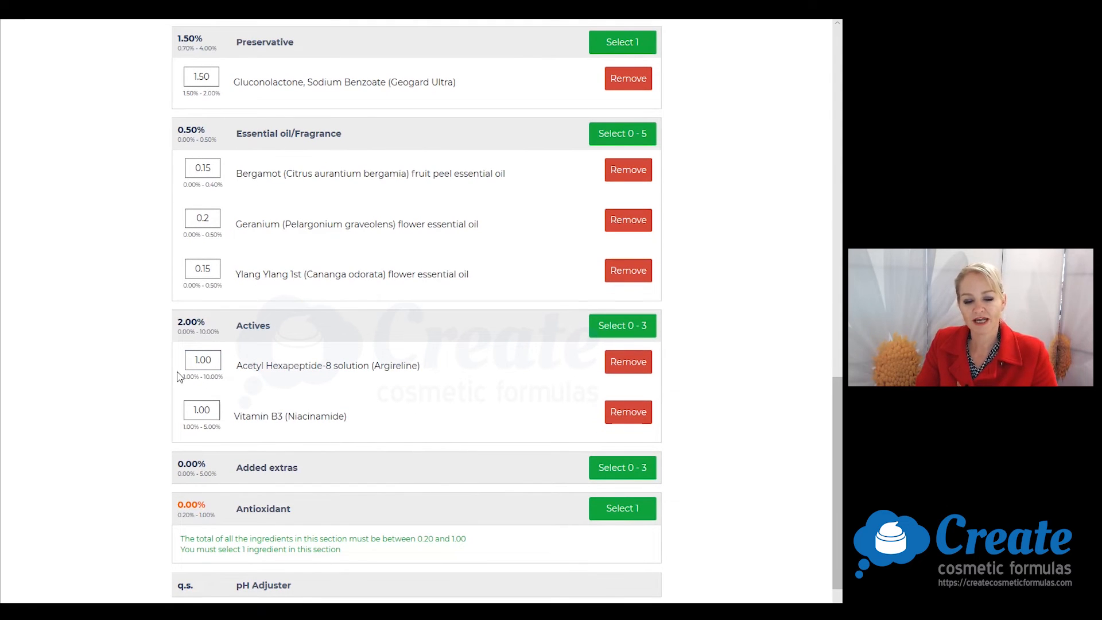
double_click(202, 360)
type("5")
double_click(198, 408)
type("5")
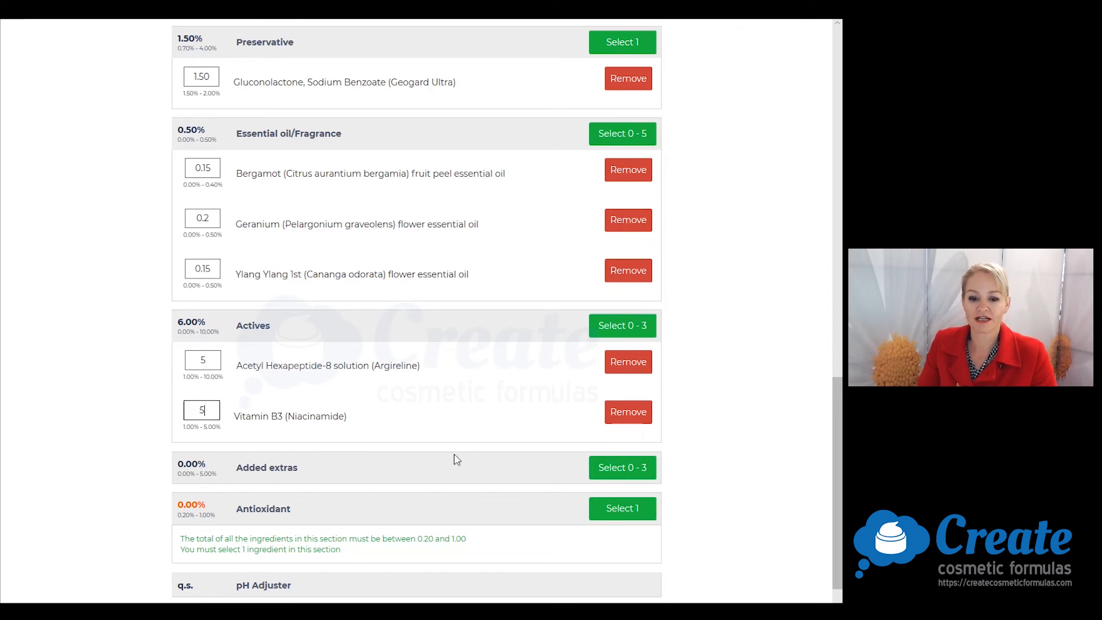
left_click(430, 471)
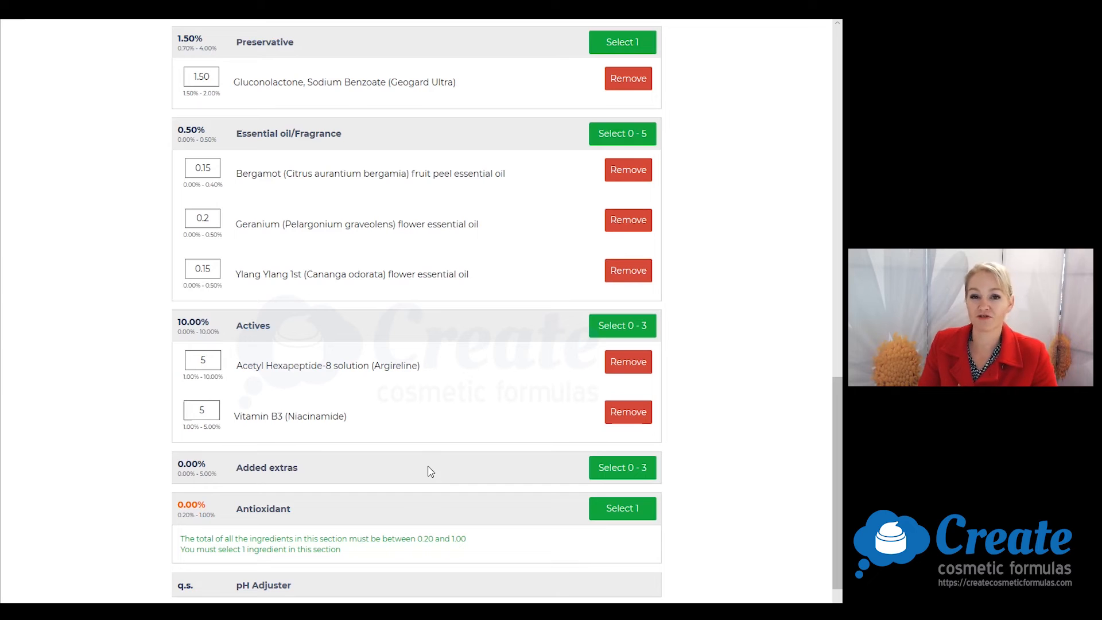
Add the Arnica, Bearberry and Bilberry glycerin extracts as Added extras and return to the formula.
scroll(525, 425, "down", 1)
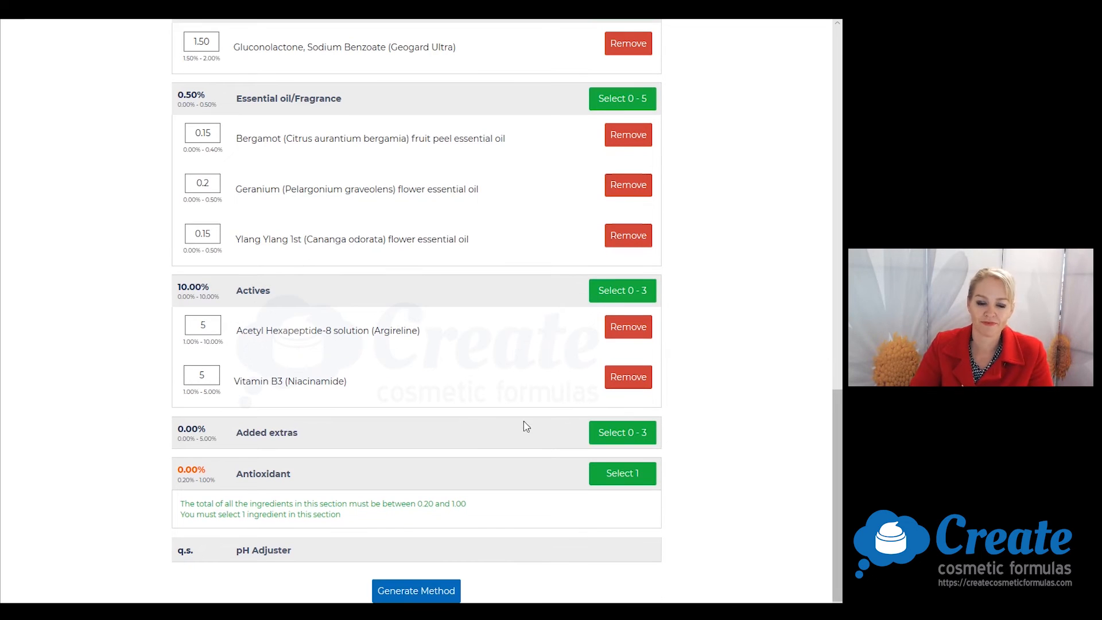
left_click(624, 437)
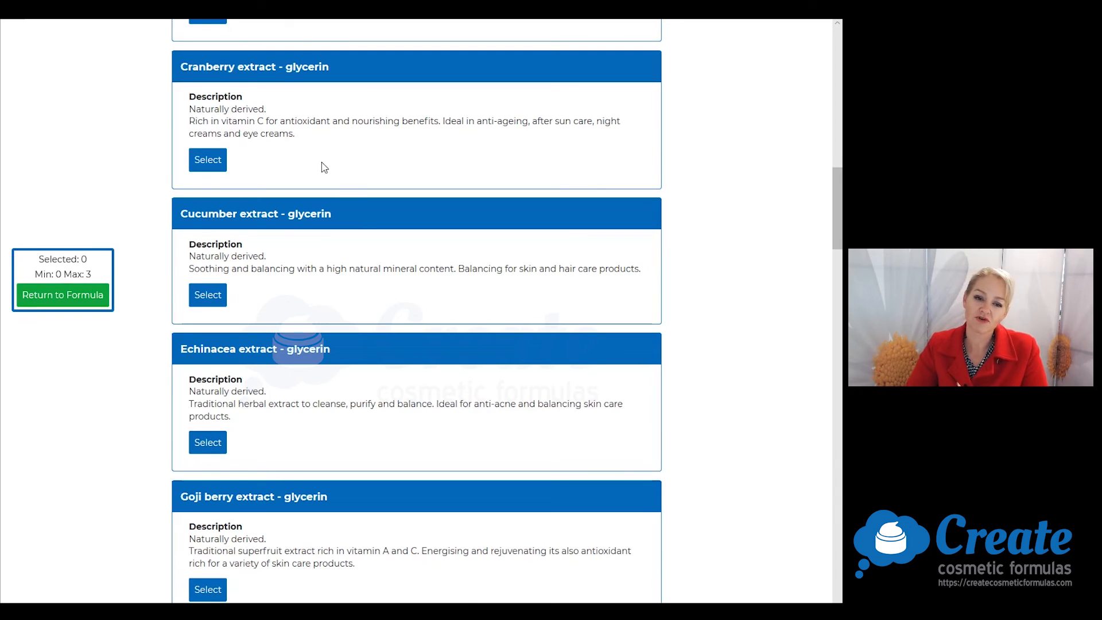
scroll(324, 167, "up", 6)
scroll(324, 167, "up", 6)
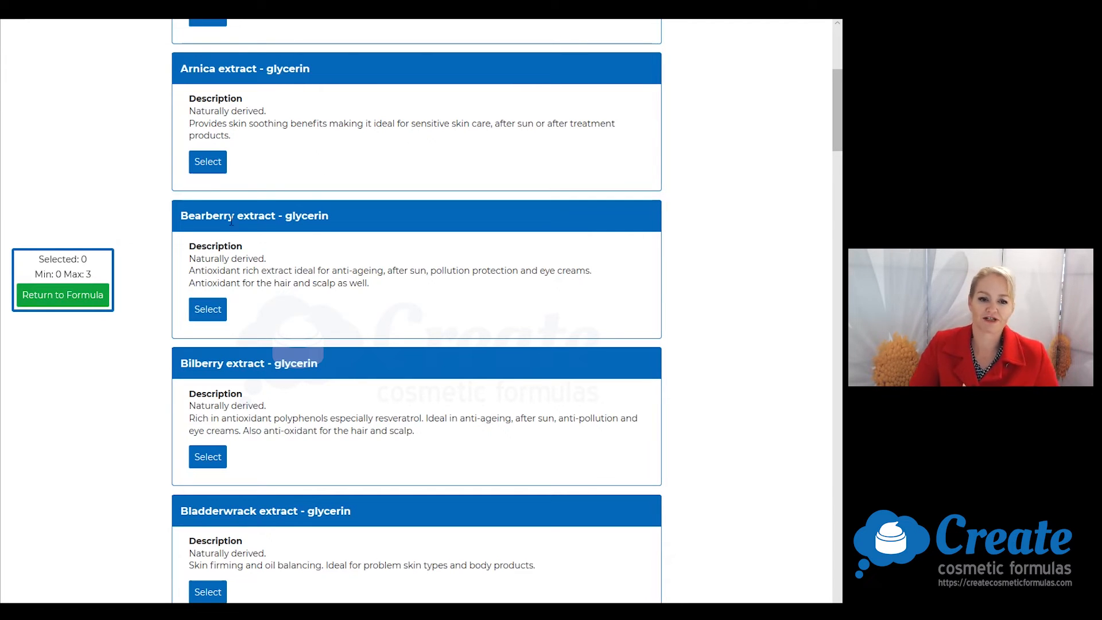
left_click(208, 162)
left_click(213, 310)
left_click(208, 456)
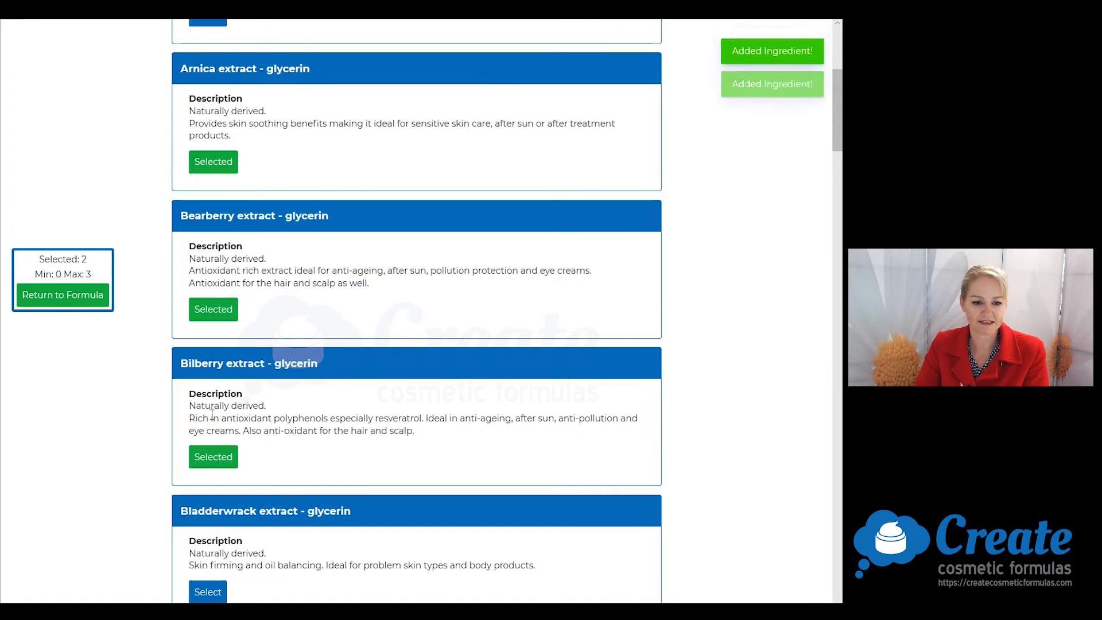
left_click(64, 294)
Set the Added extras to 3% Arnica extract, 1% Bearberry extract and 1% Bilberry extract.
scroll(414, 502, "down", 10)
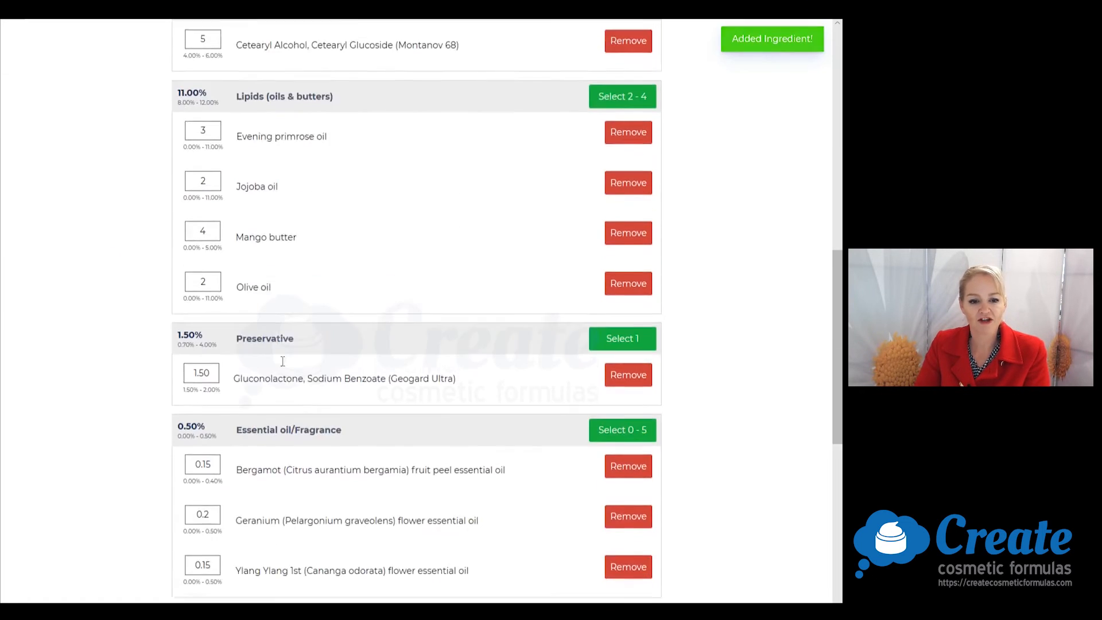
scroll(283, 361, "down", 8)
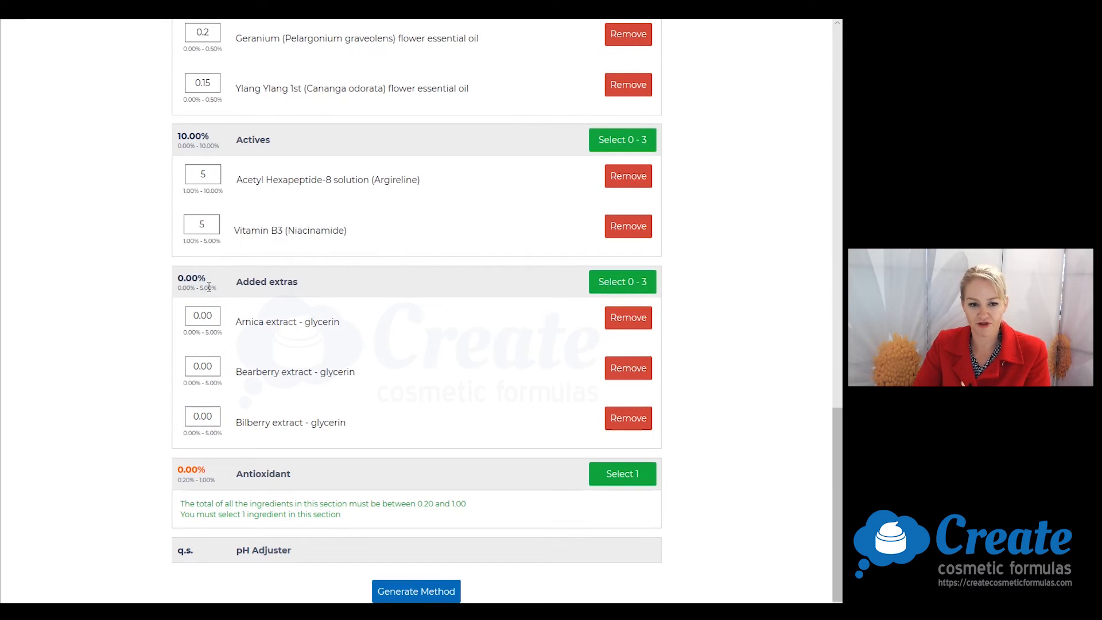
double_click(204, 316)
type("3")
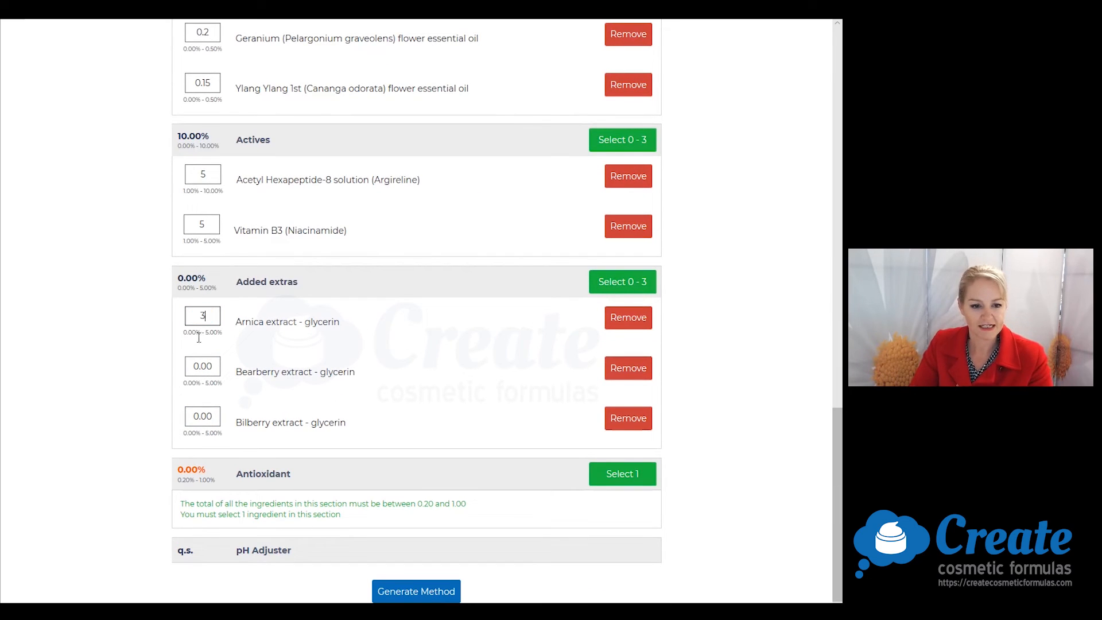
double_click(207, 366)
type("1")
left_click(211, 414)
double_click(212, 414)
type("1")
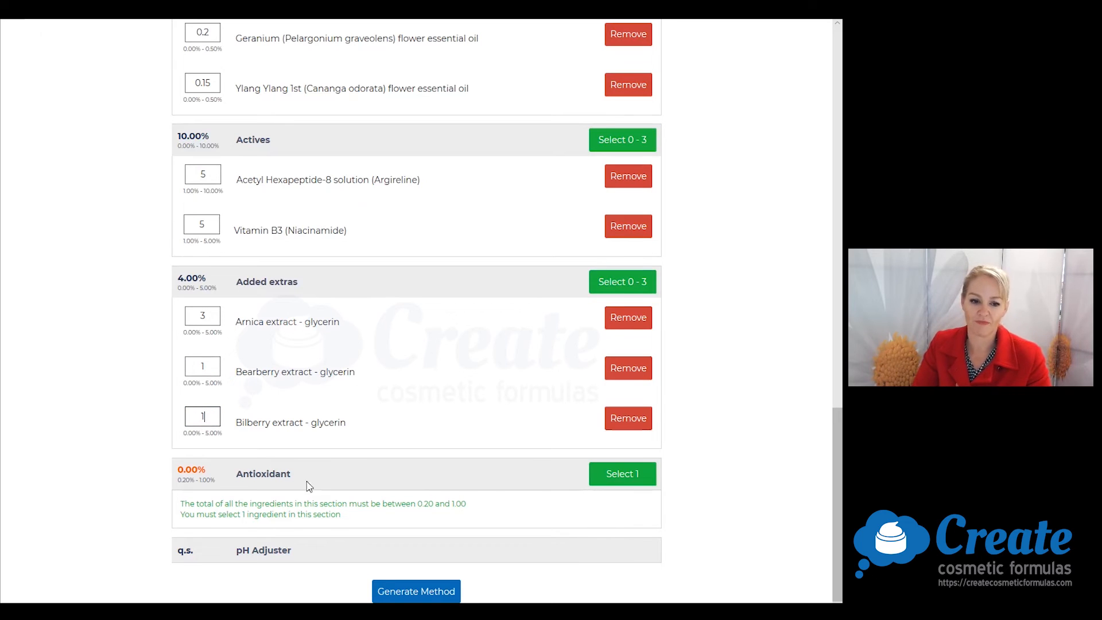
Review the Antioxidant options and add Tocopherol - d-alpha 50% to the formula.
left_click(618, 476)
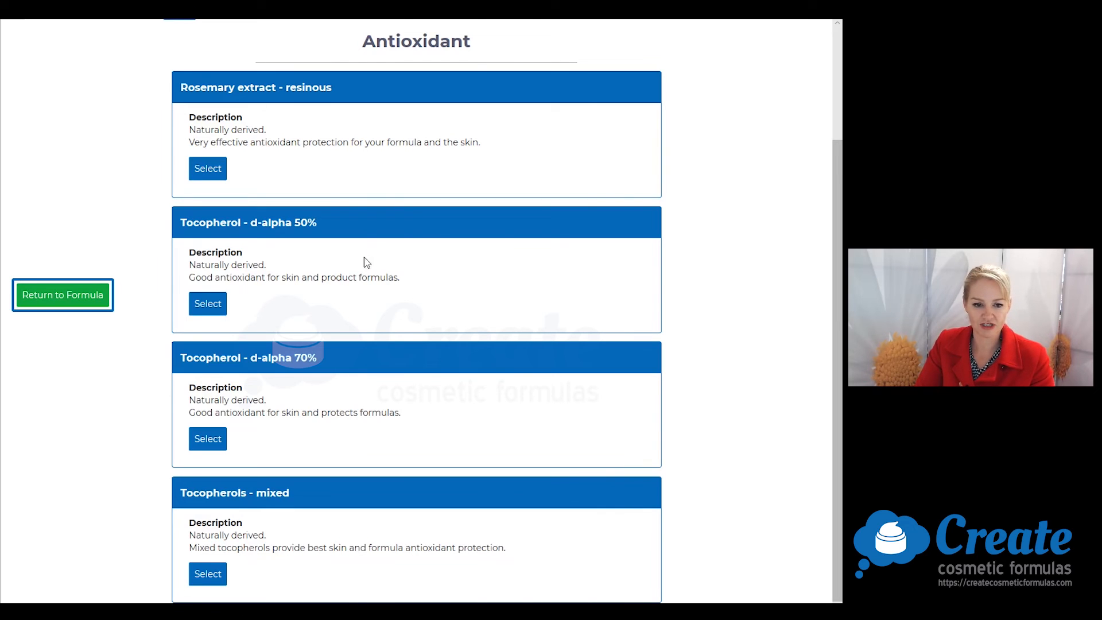
scroll(293, 273, "up", 1)
scroll(290, 279, "down", 1)
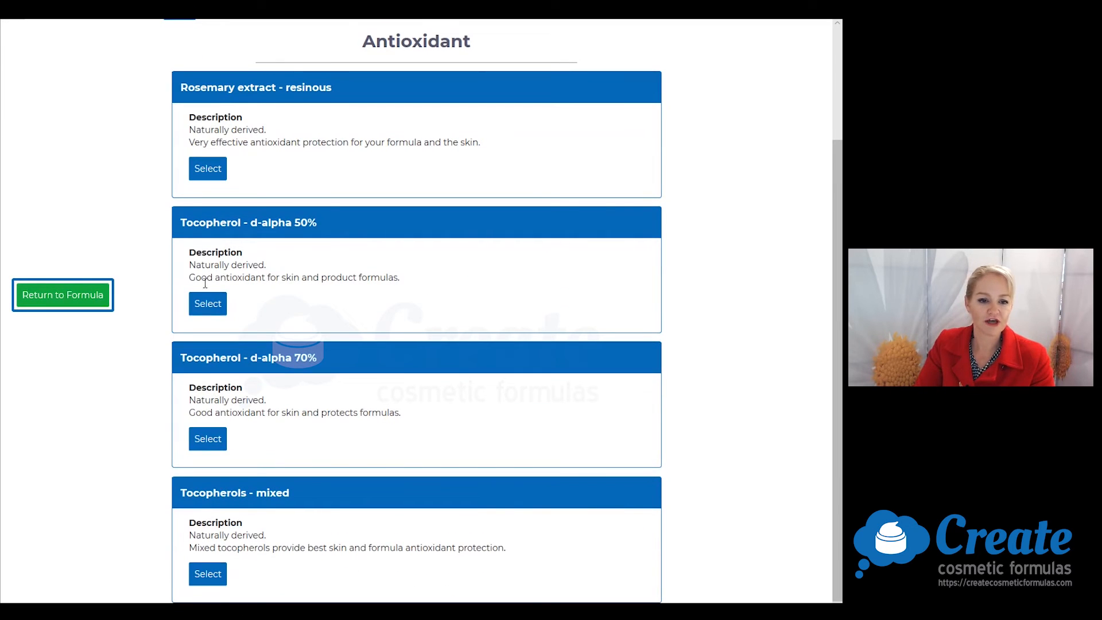
left_click(207, 303)
Set the Tocopherol - d-alpha 50% antioxidant to 1% and generate the method for the completed formula.
scroll(388, 395, "down", 4)
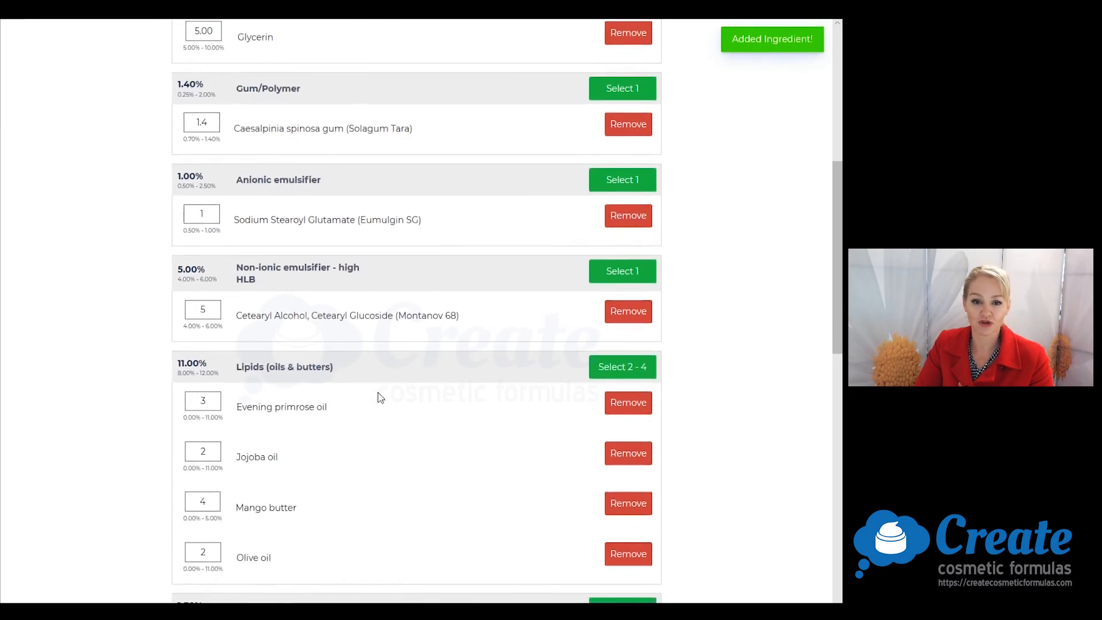
scroll(250, 416, "down", 12)
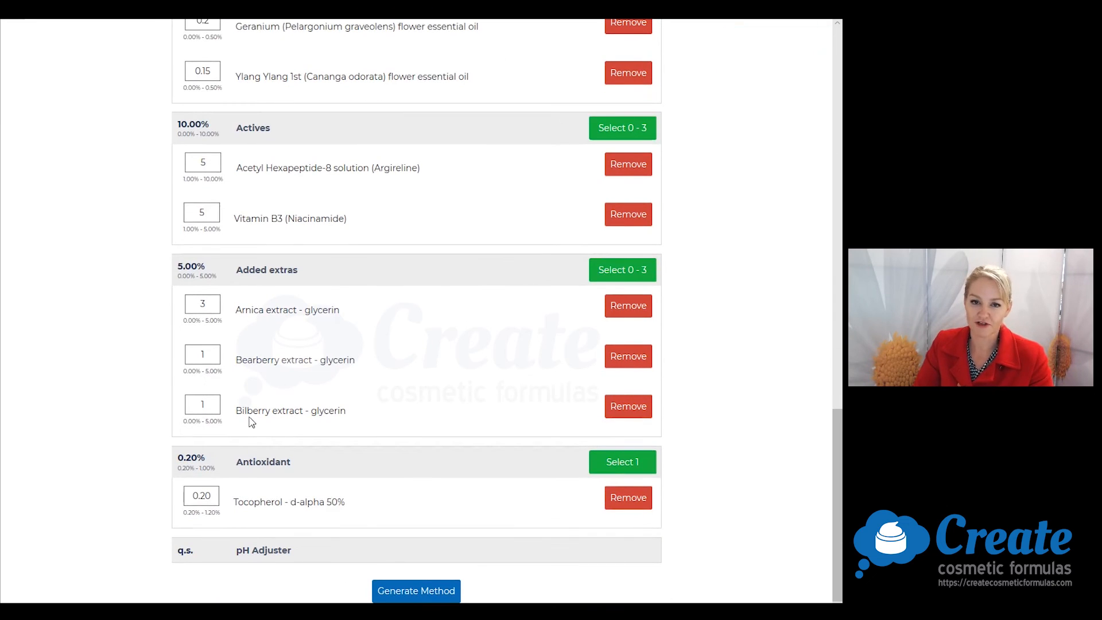
left_click(212, 498)
double_click(212, 497)
type("1")
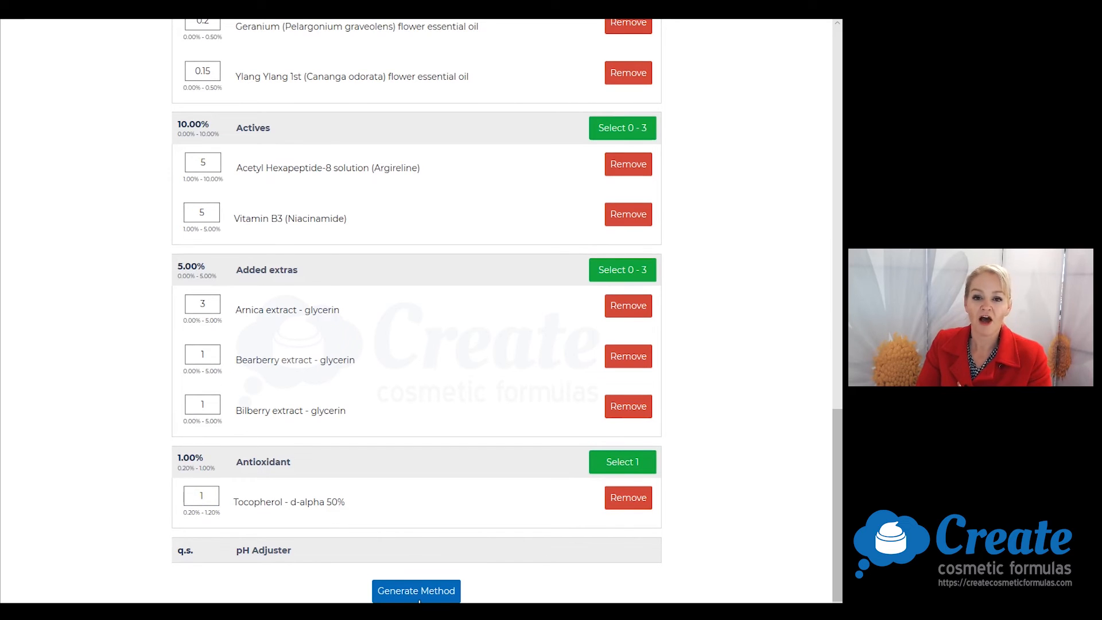
left_click(418, 592)
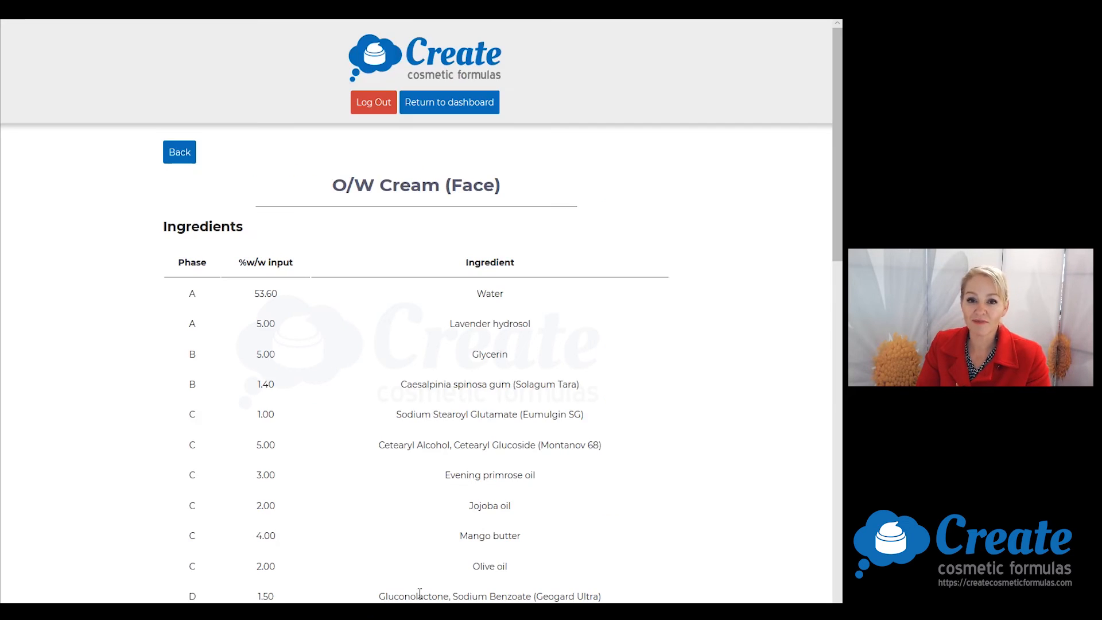
Review the generated O/W Cream (Face) ingredient table, checking each ingredient's phase and %w/w input, and the method beneath it.
scroll(718, 402, "down", 3)
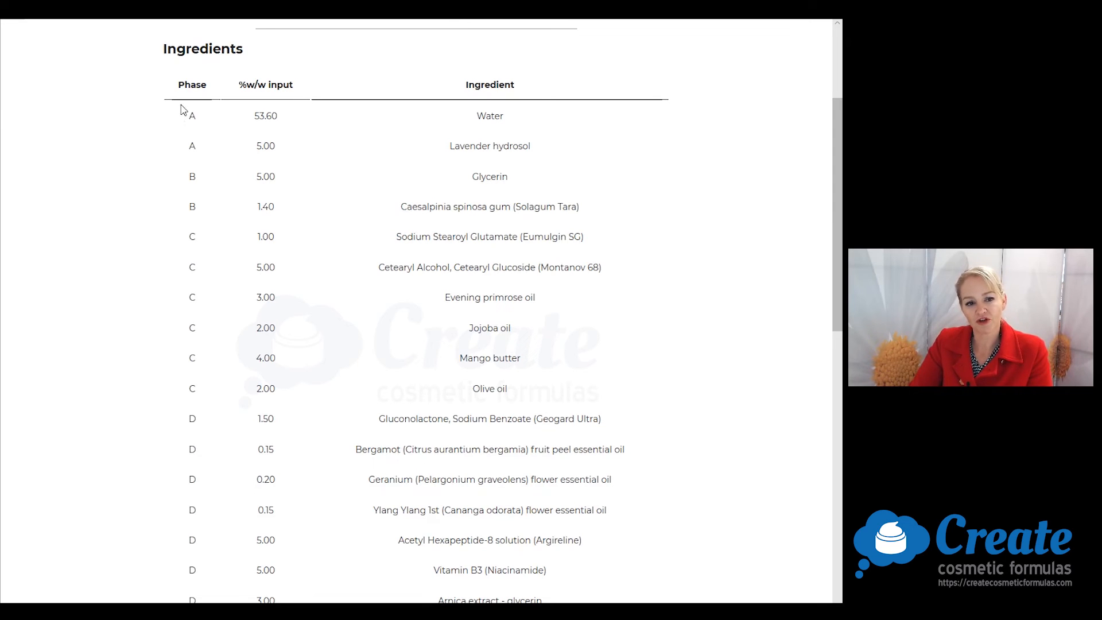
scroll(175, 140, "down", 1)
scroll(175, 140, "down", 1)
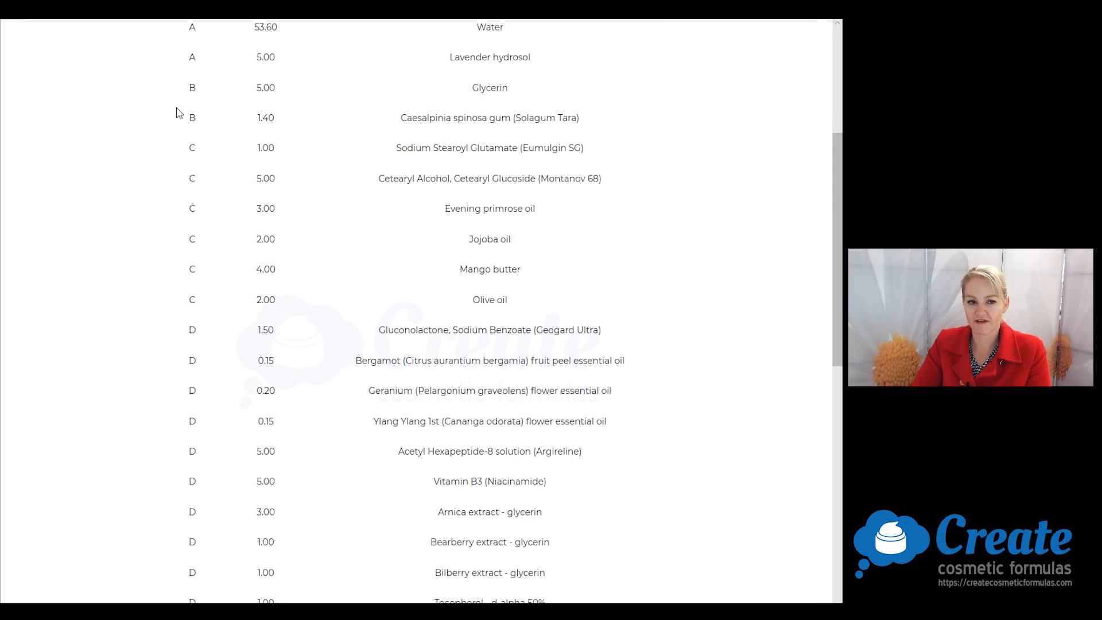
scroll(180, 175, "down", 2)
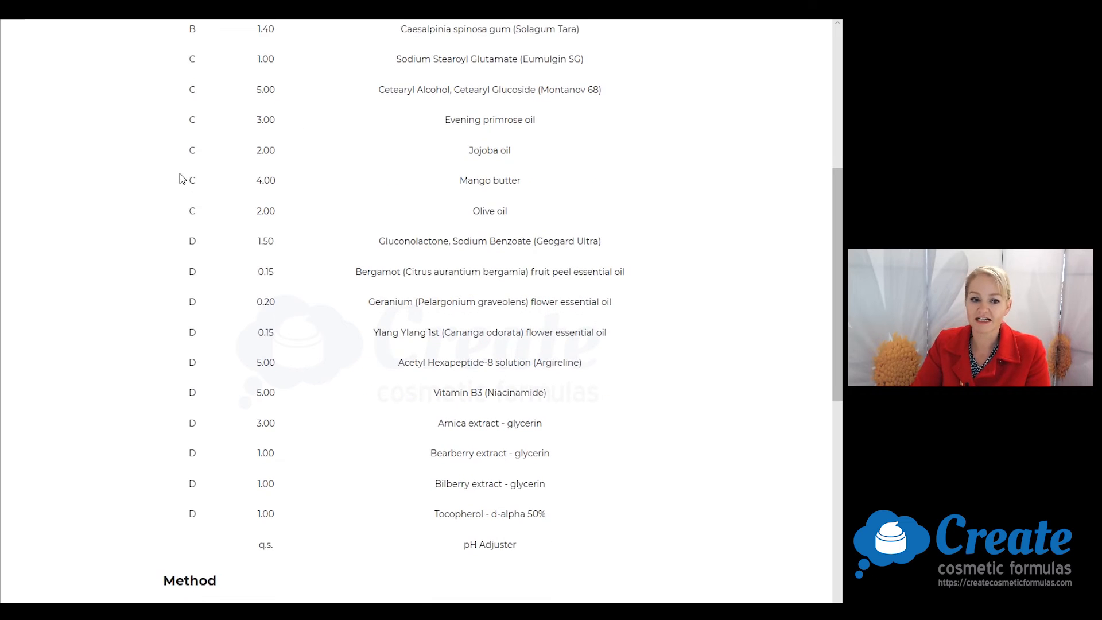
scroll(310, 332, "down", 5)
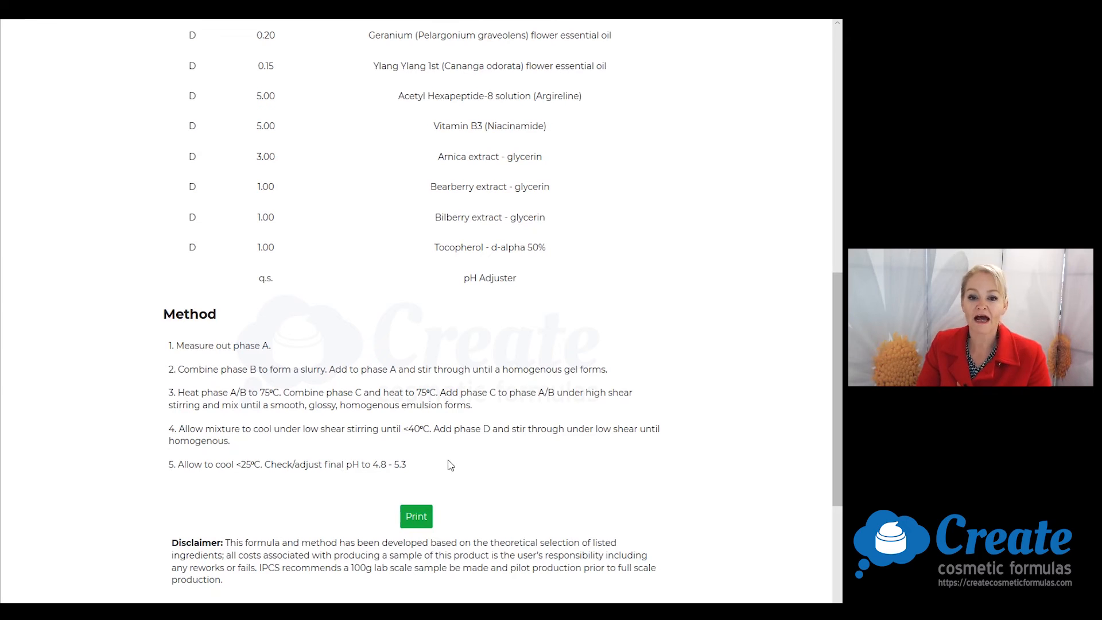
scroll(486, 432, "up", 5)
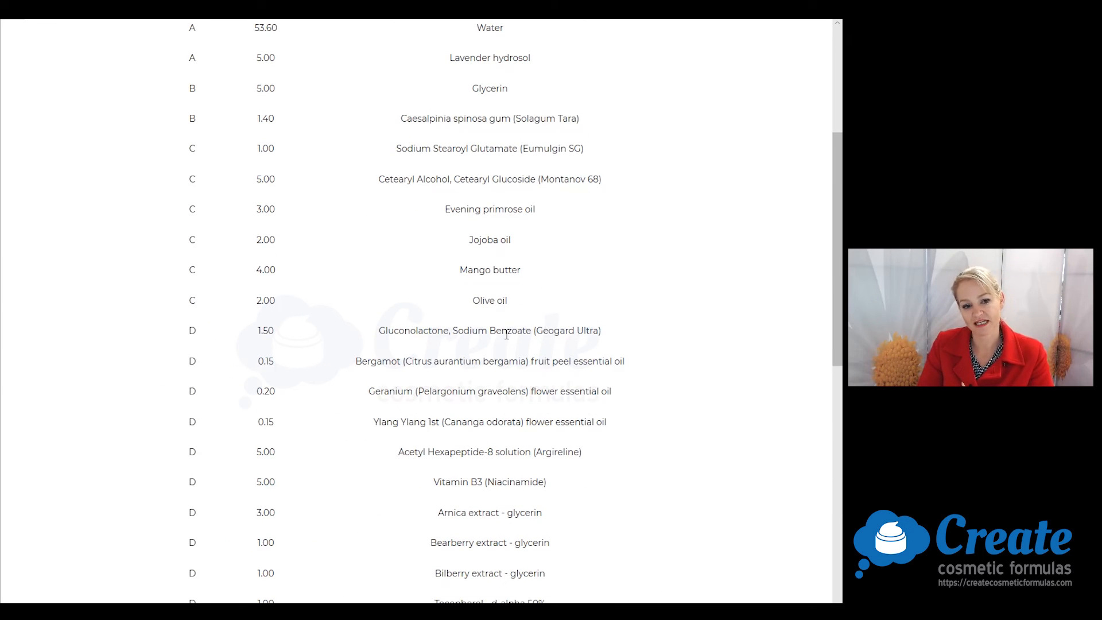
scroll(322, 328, "up", 3)
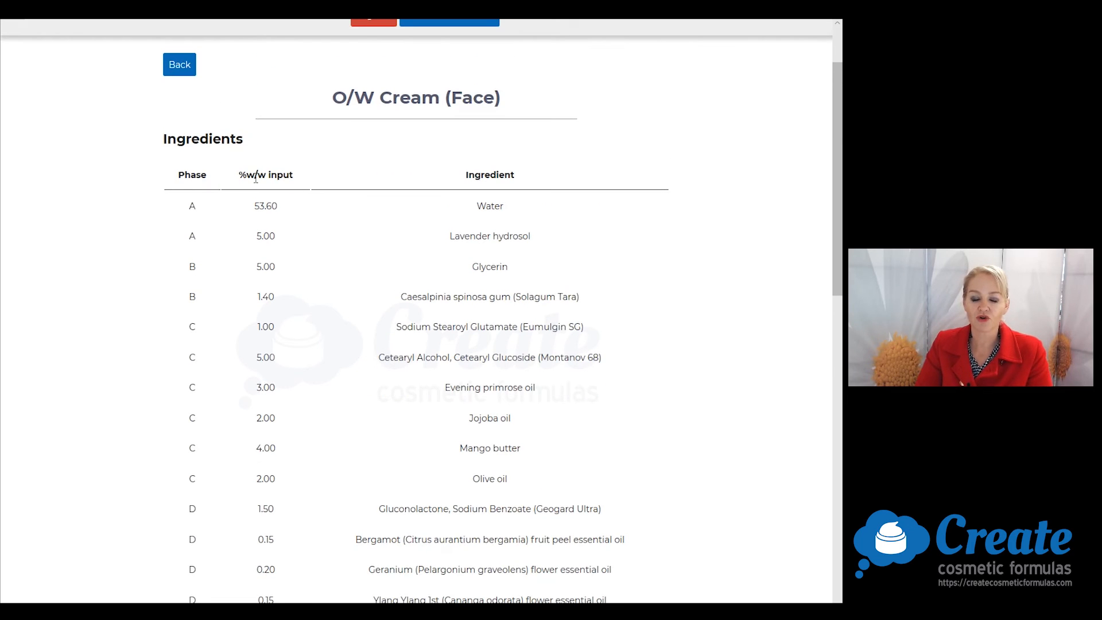
scroll(260, 180, "down", 6)
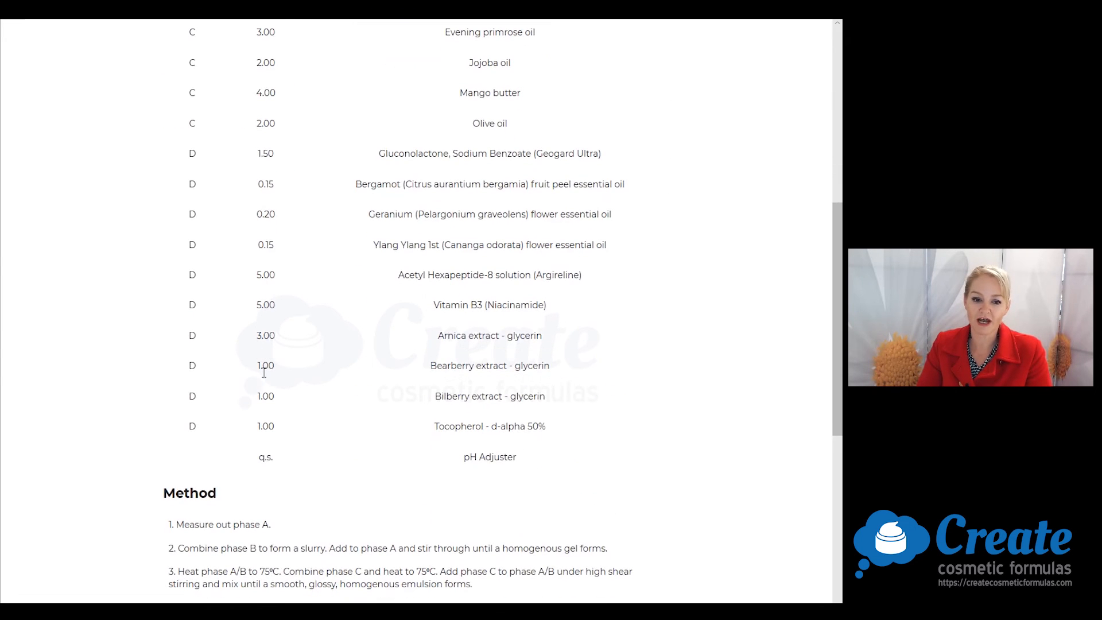
scroll(281, 439, "up", 6)
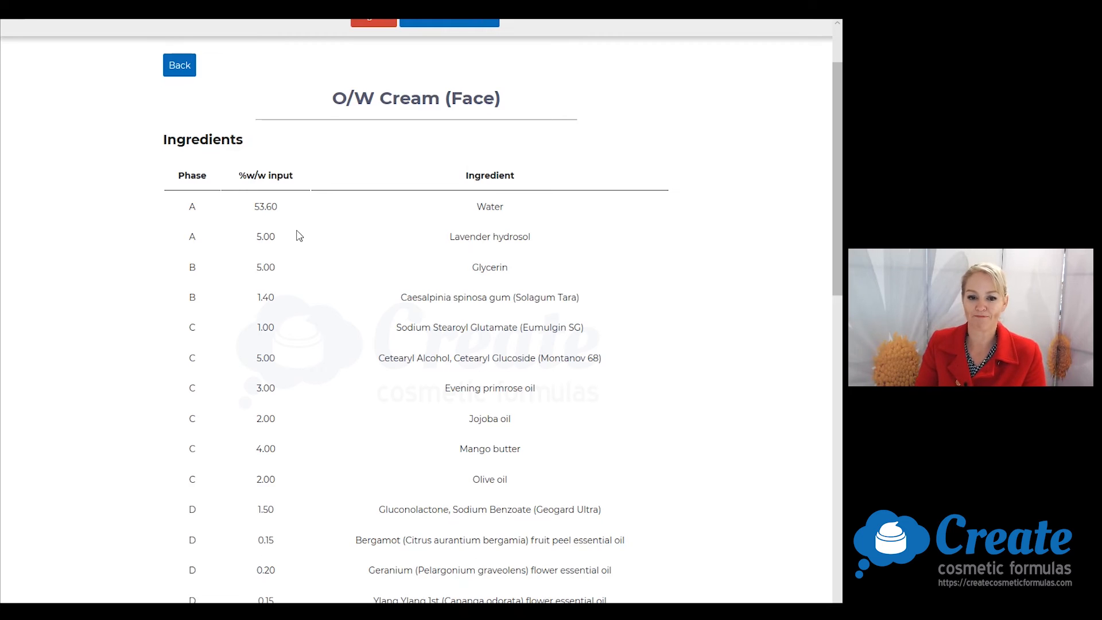
Read the numbered manufacturing steps and the disclaimer notes under the formula, referring back to the phase C and D ingredients.
scroll(334, 224, "down", 10)
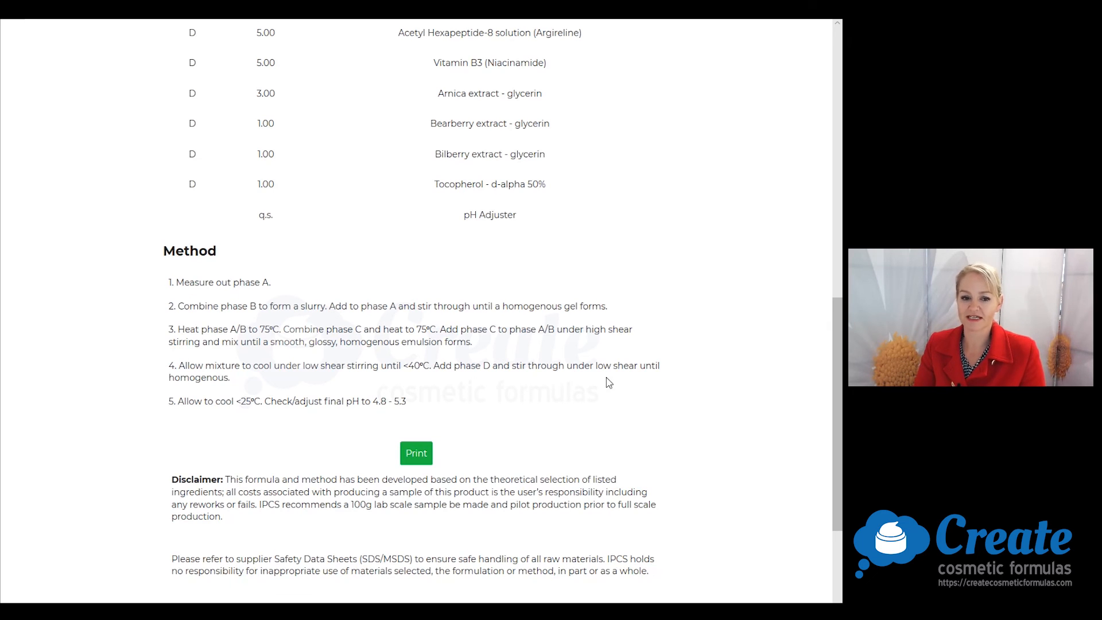
scroll(609, 383, "up", 3)
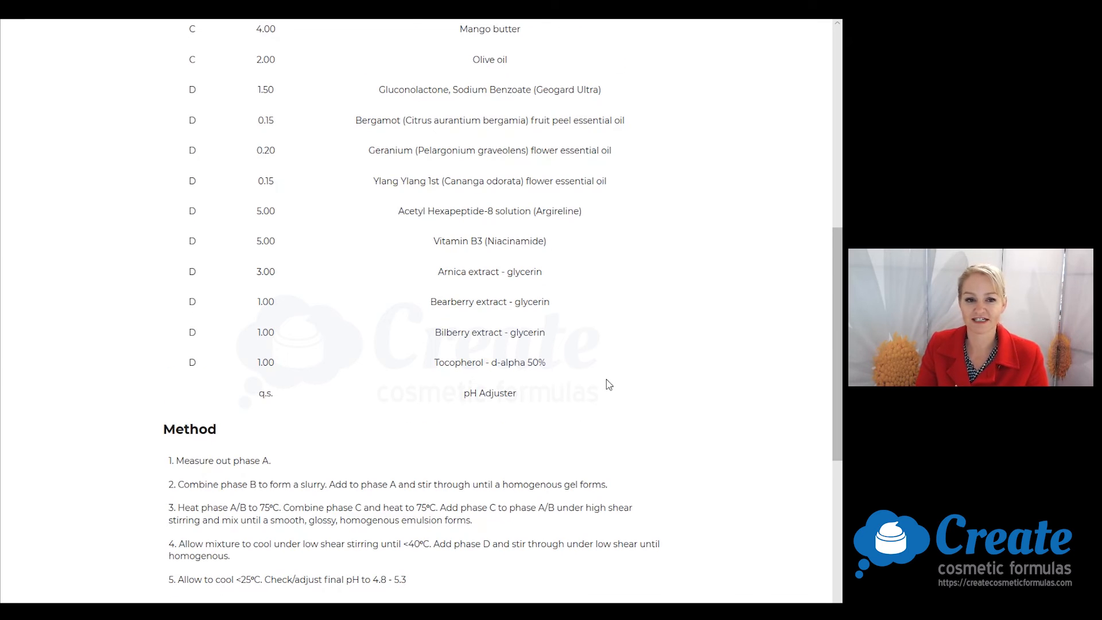
scroll(609, 385, "down", 6)
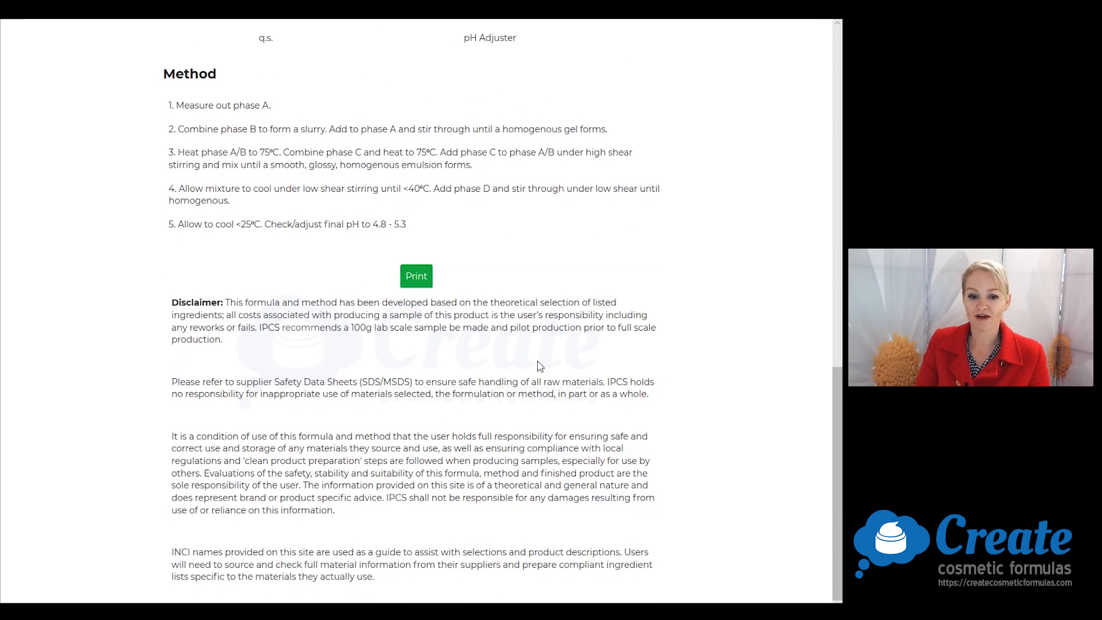
scroll(549, 415, "up", 6)
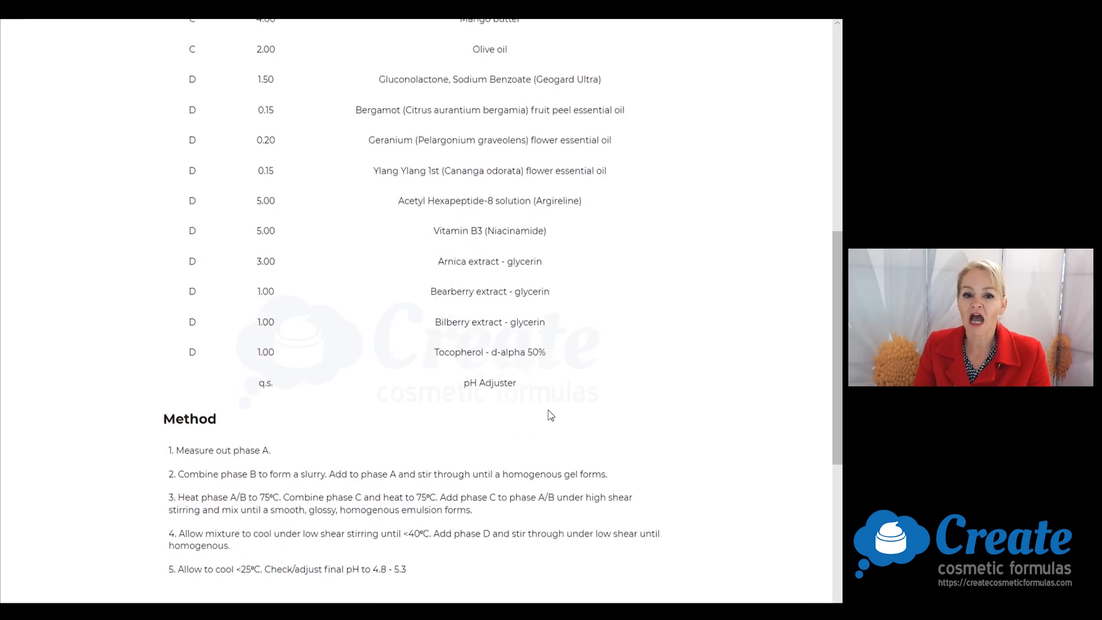
scroll(574, 402, "up", 3)
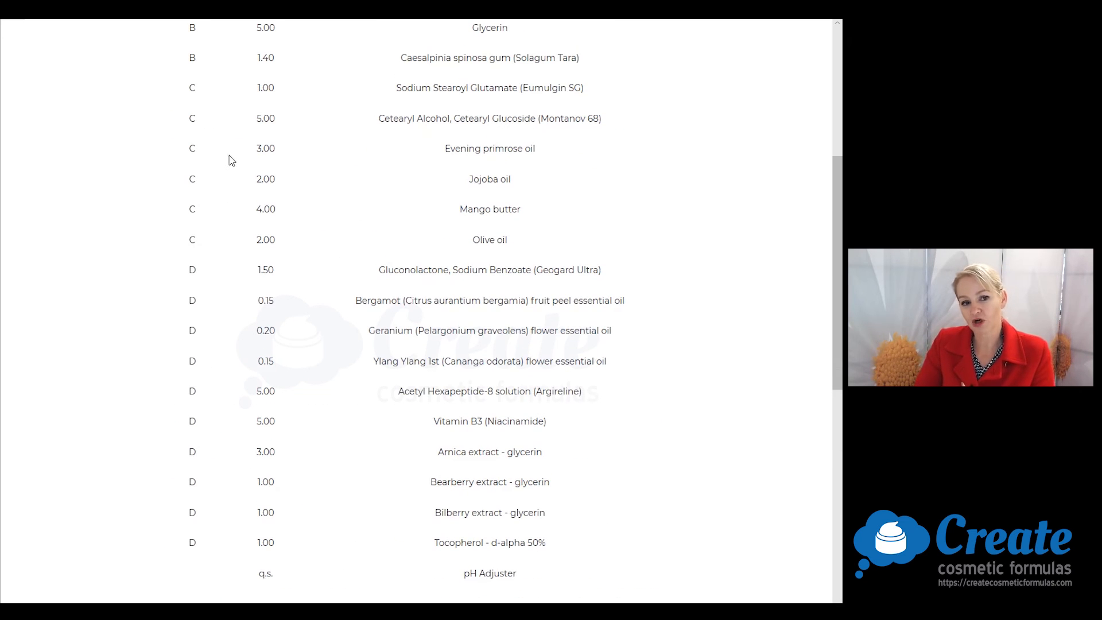
scroll(519, 343, "up", 3)
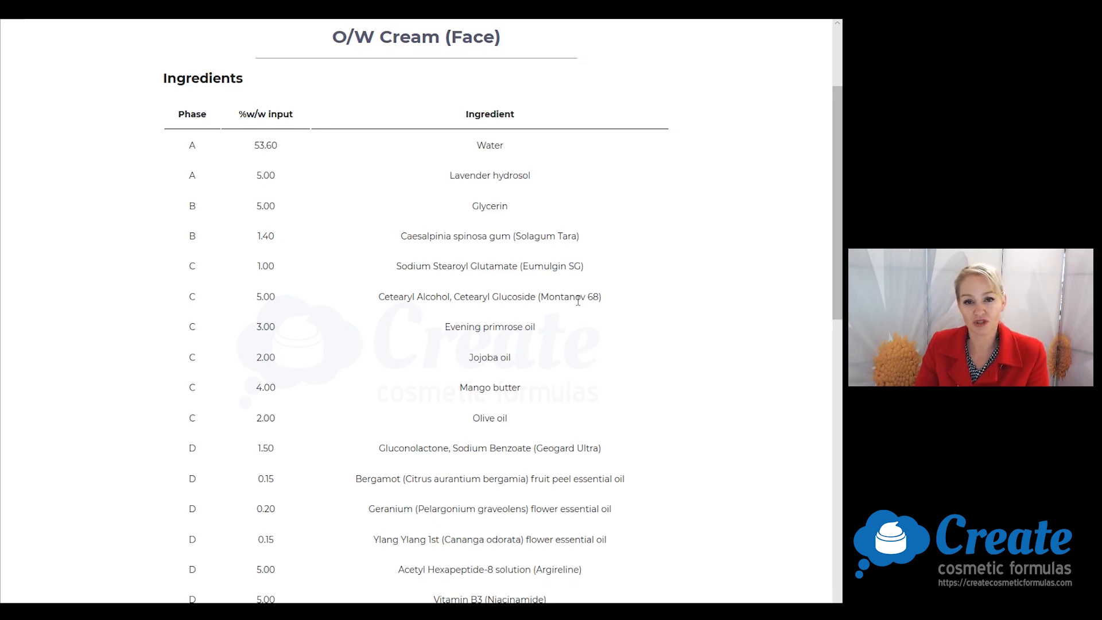
scroll(578, 300, "down", 2)
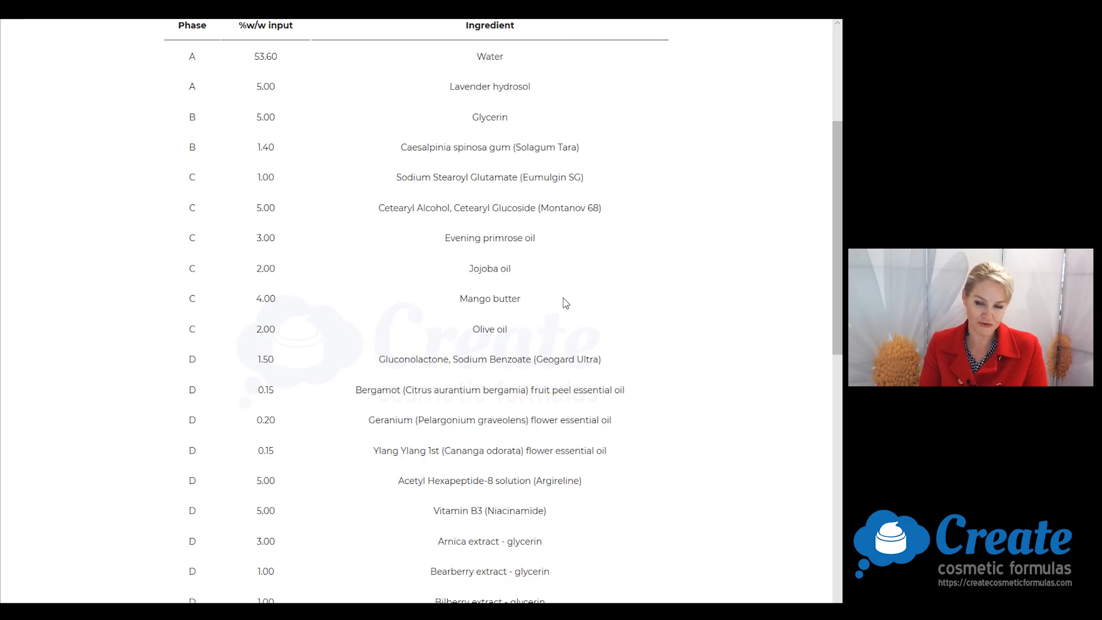
scroll(564, 302, "up", 3)
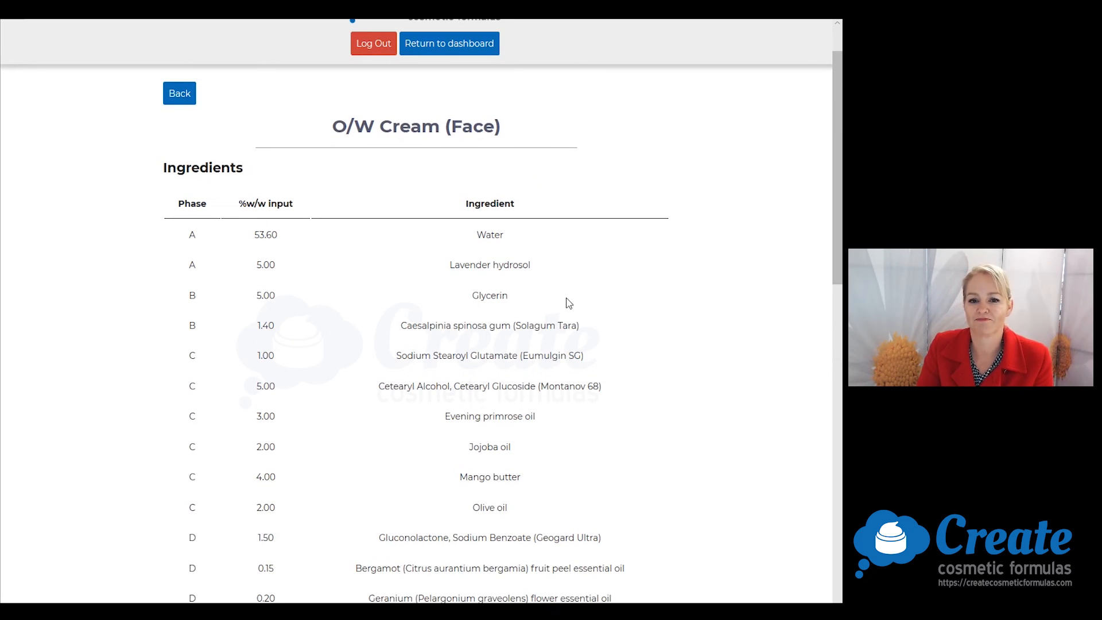
Compare the method's mixing, heating, cooling and pH instructions with the ingredients listed in phases A to D.
scroll(364, 286, "down", 9)
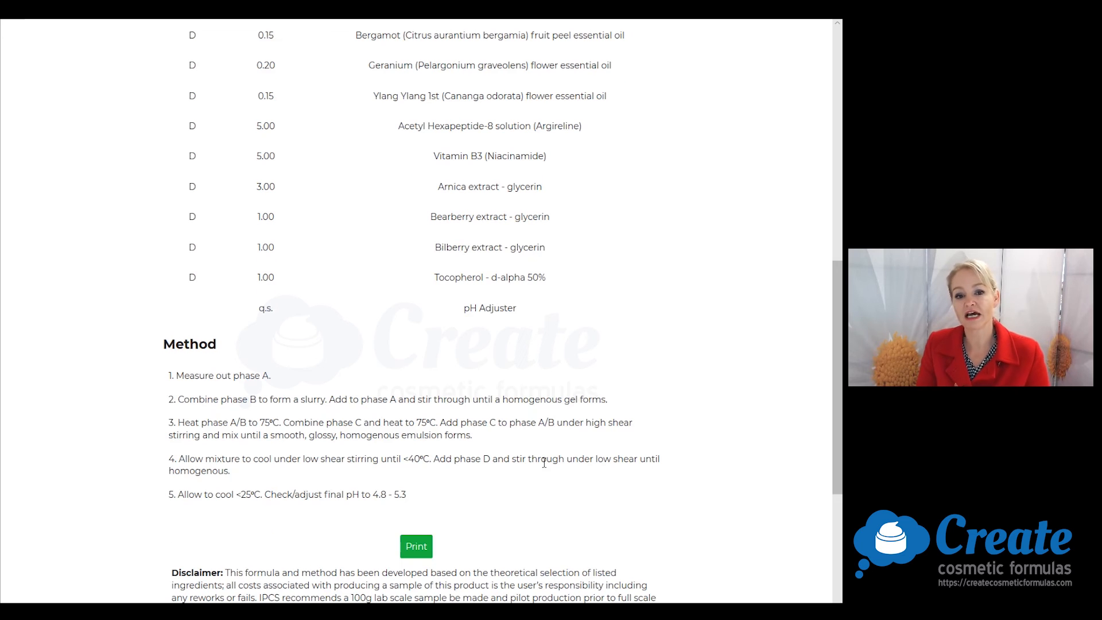
scroll(545, 463, "up", 9)
scroll(545, 466, "down", 5)
scroll(544, 466, "down", 2)
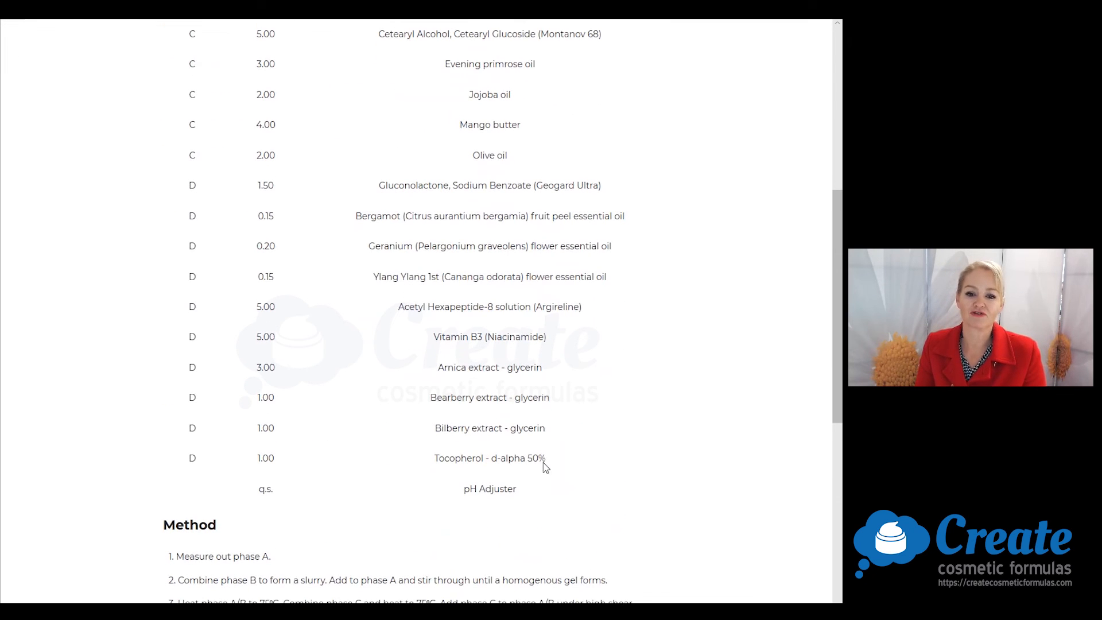
scroll(555, 450, "down", 4)
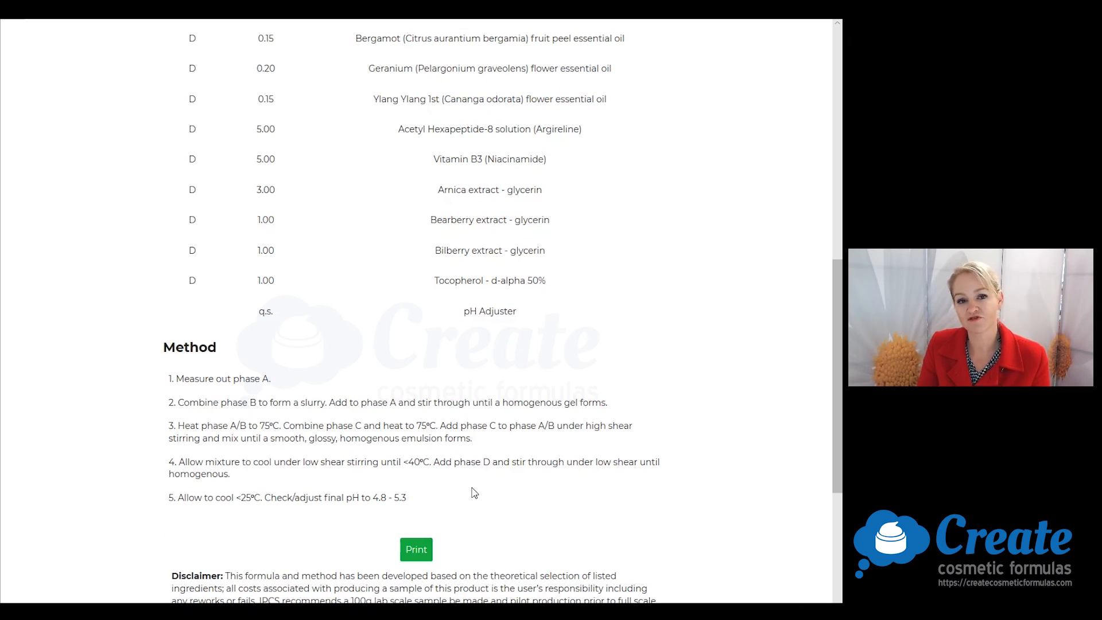
scroll(474, 493, "up", 8)
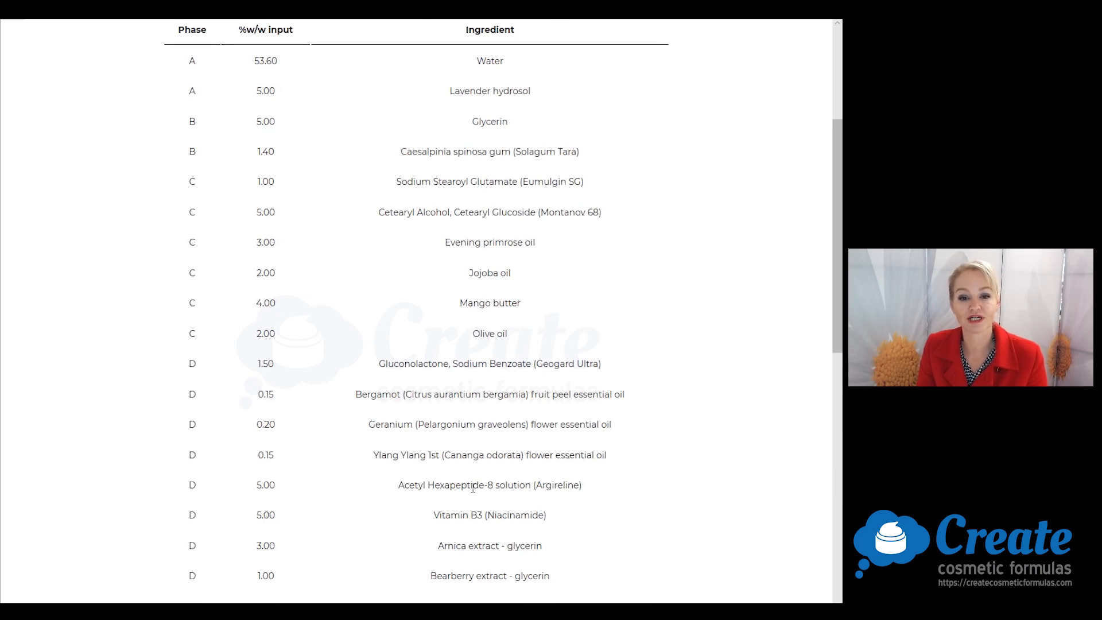
scroll(473, 488, "up", 2)
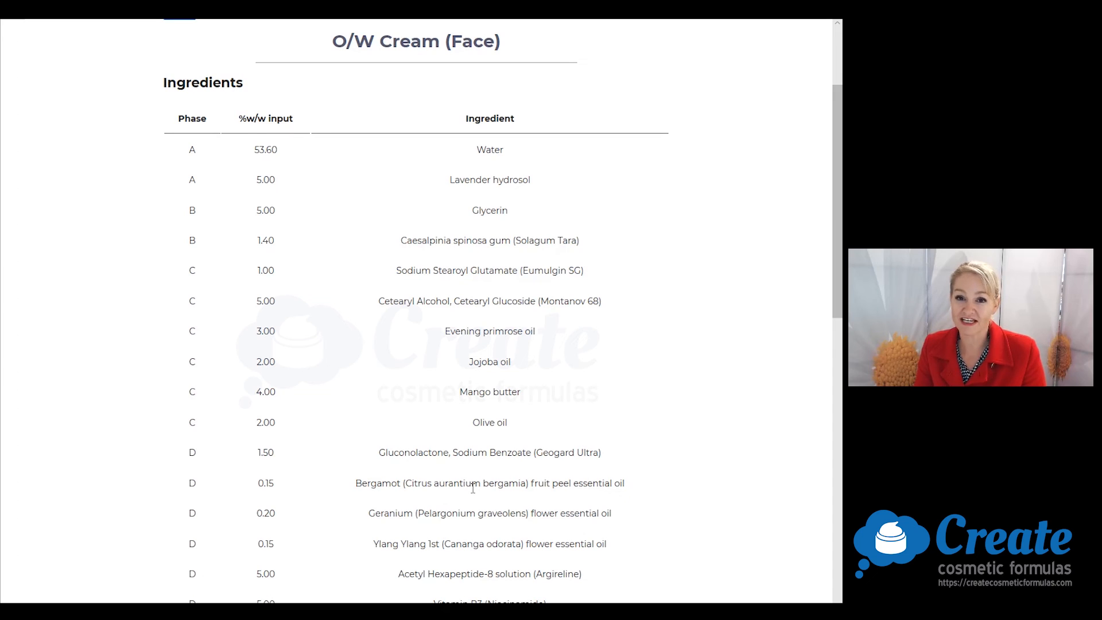
scroll(470, 479, "down", 16)
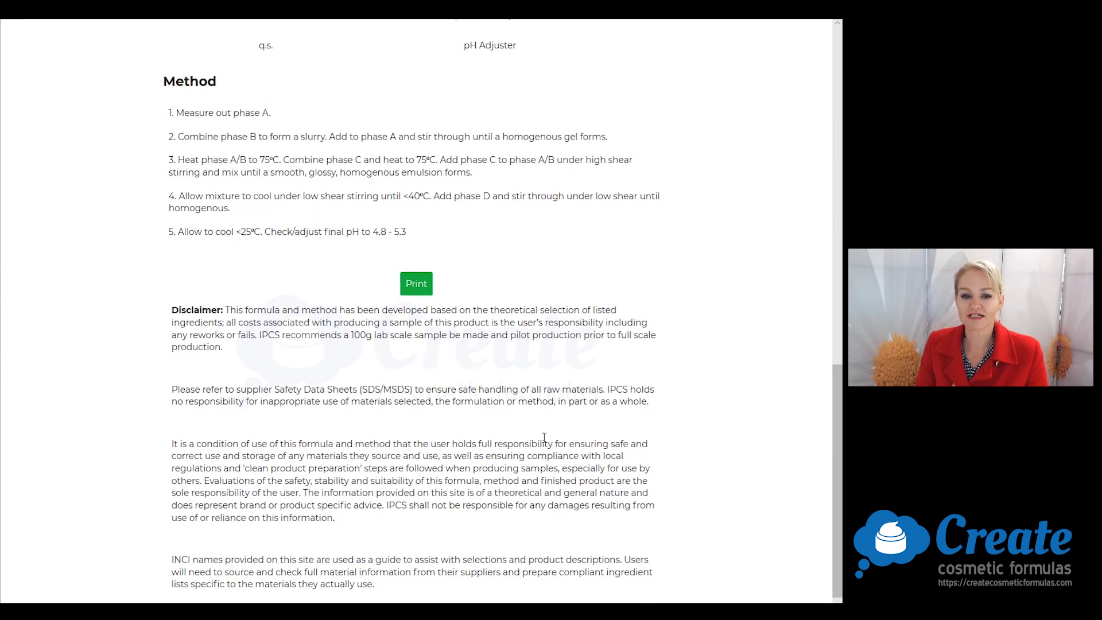
scroll(577, 406, "up", 4)
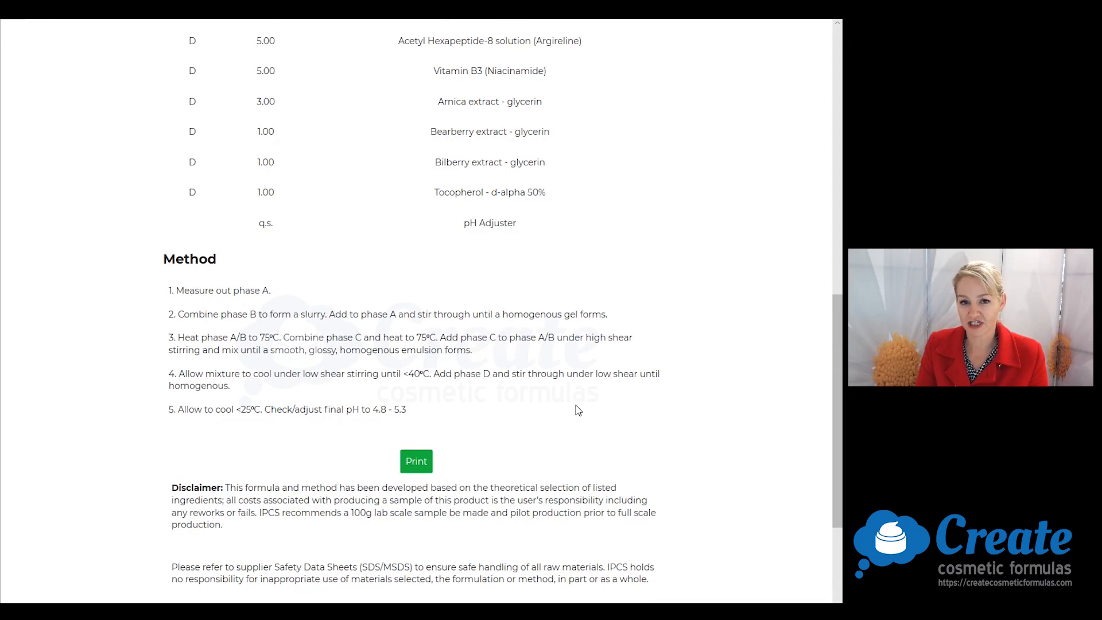
scroll(578, 409, "up", 10)
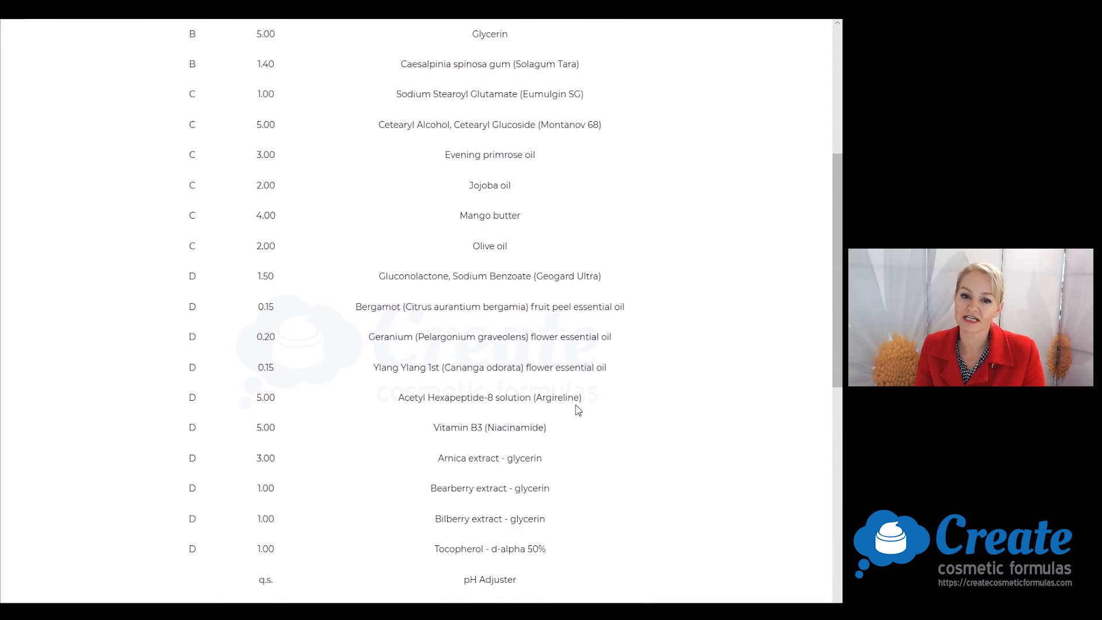
scroll(578, 409, "up", 2)
scroll(578, 410, "up", 2)
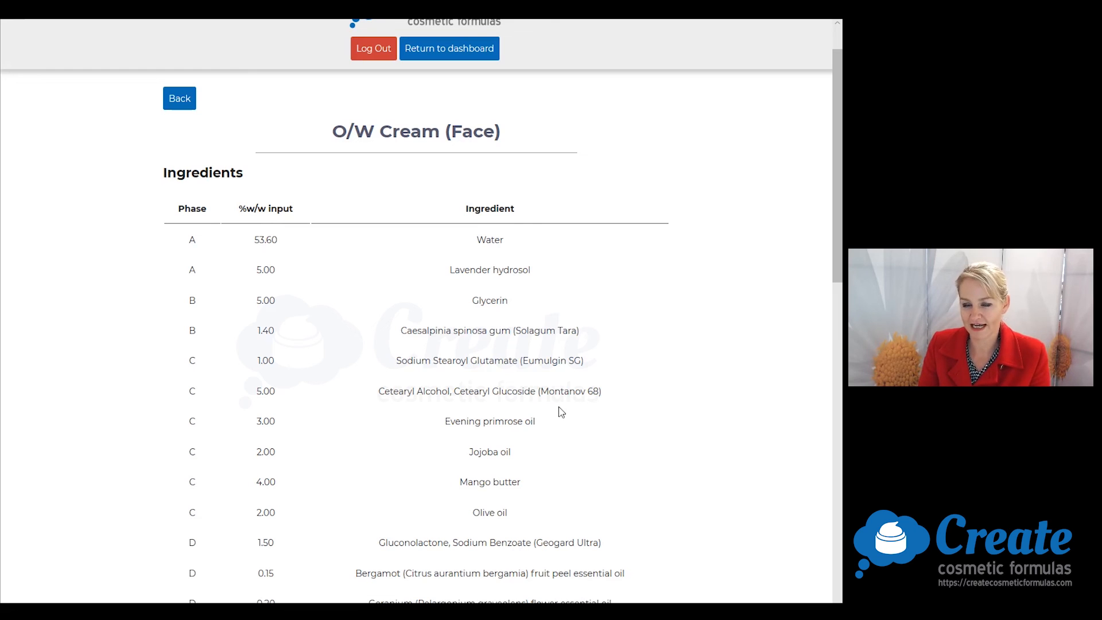
scroll(561, 412, "down", 14)
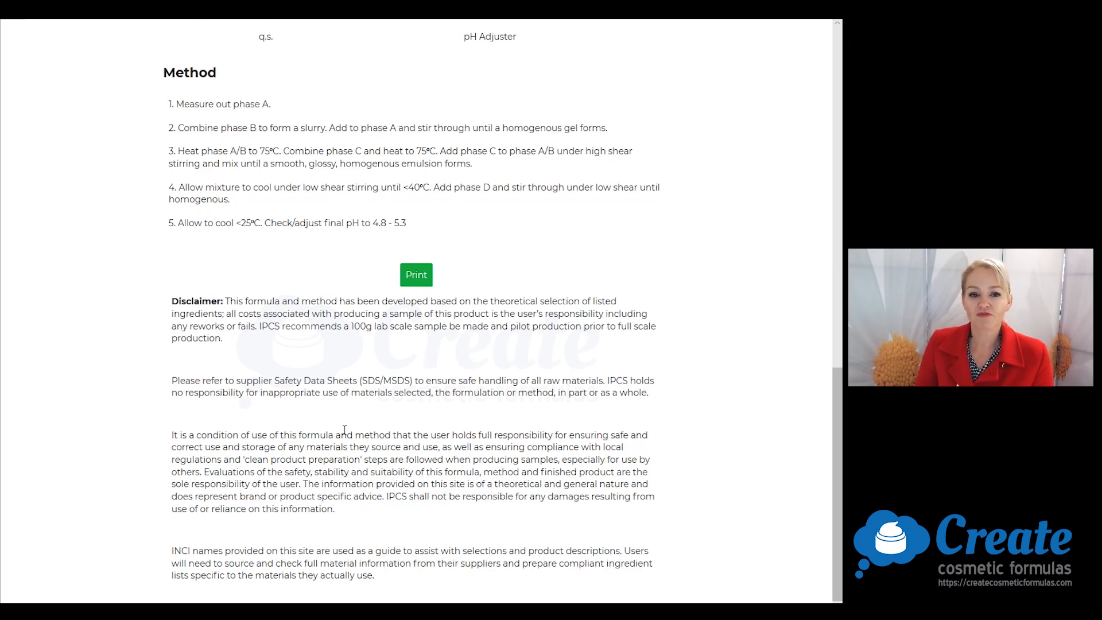
scroll(344, 430, "up", 8)
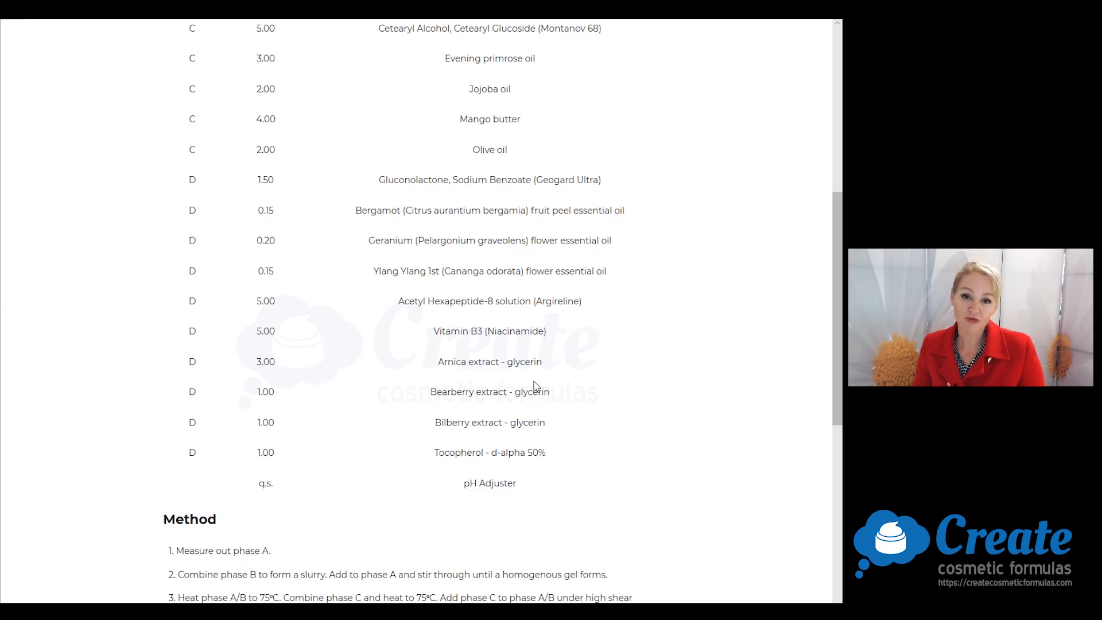
scroll(511, 450, "up", 5)
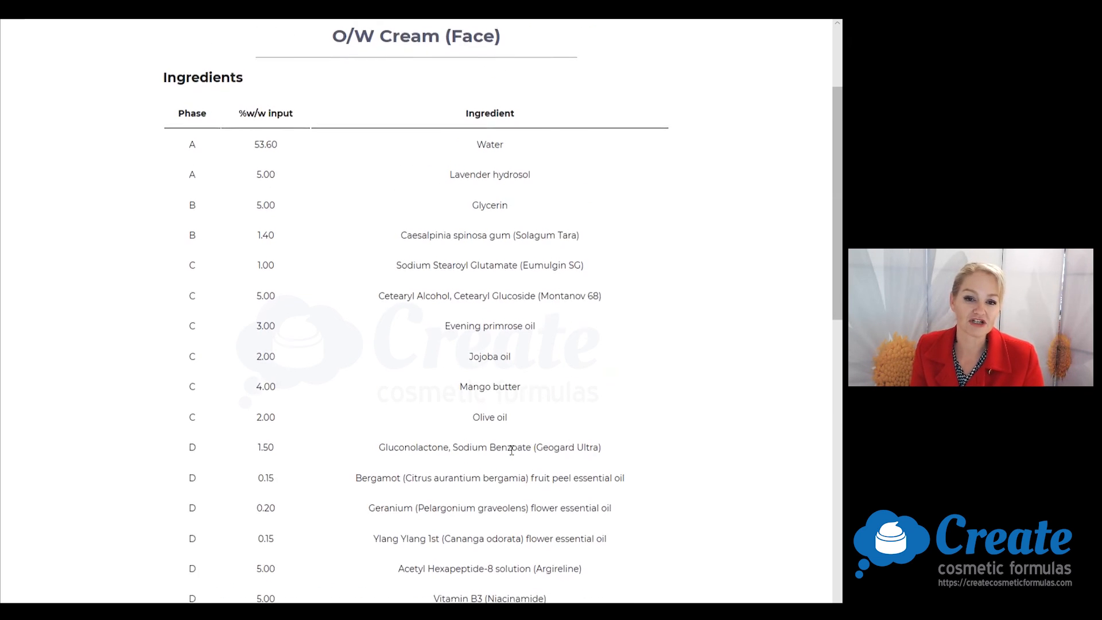
scroll(511, 450, "up", 3)
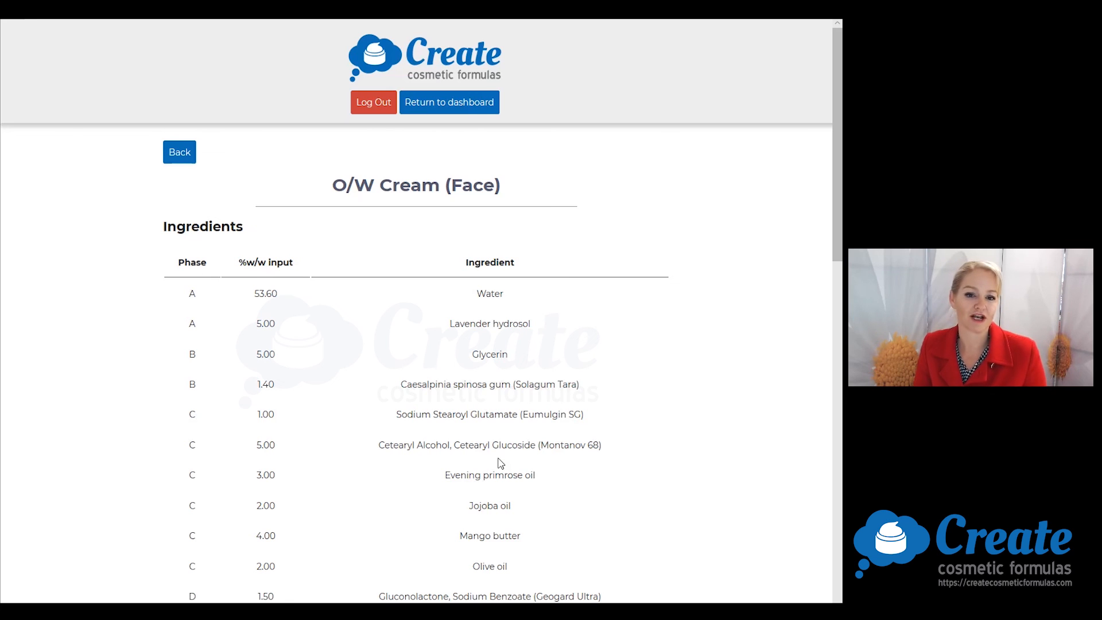
scroll(501, 464, "down", 3)
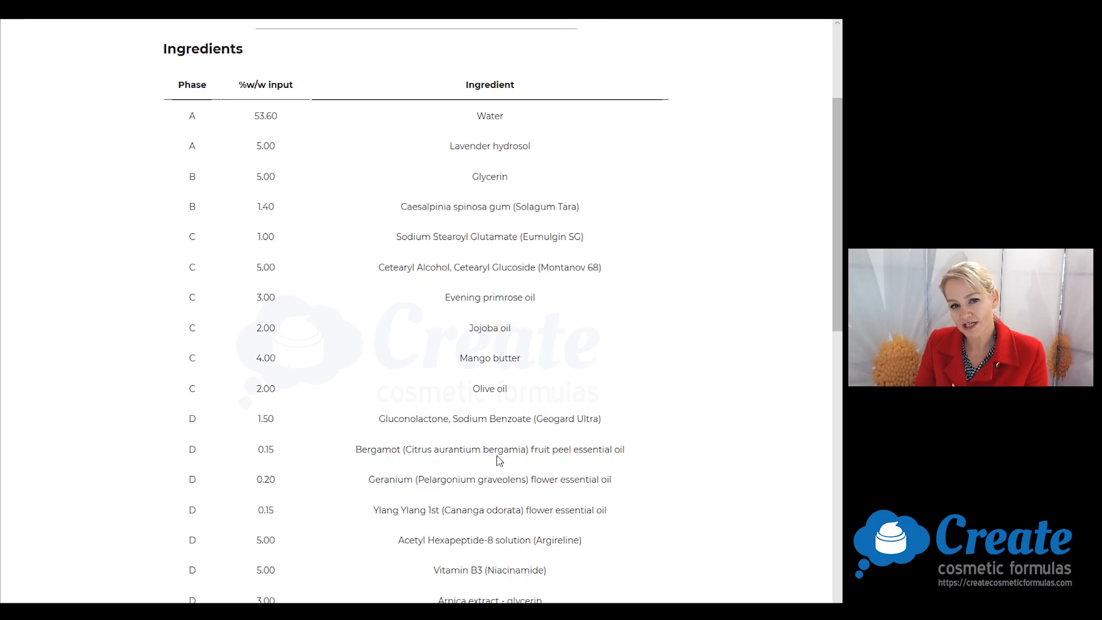
scroll(499, 460, "up", 2)
scroll(498, 459, "up", 2)
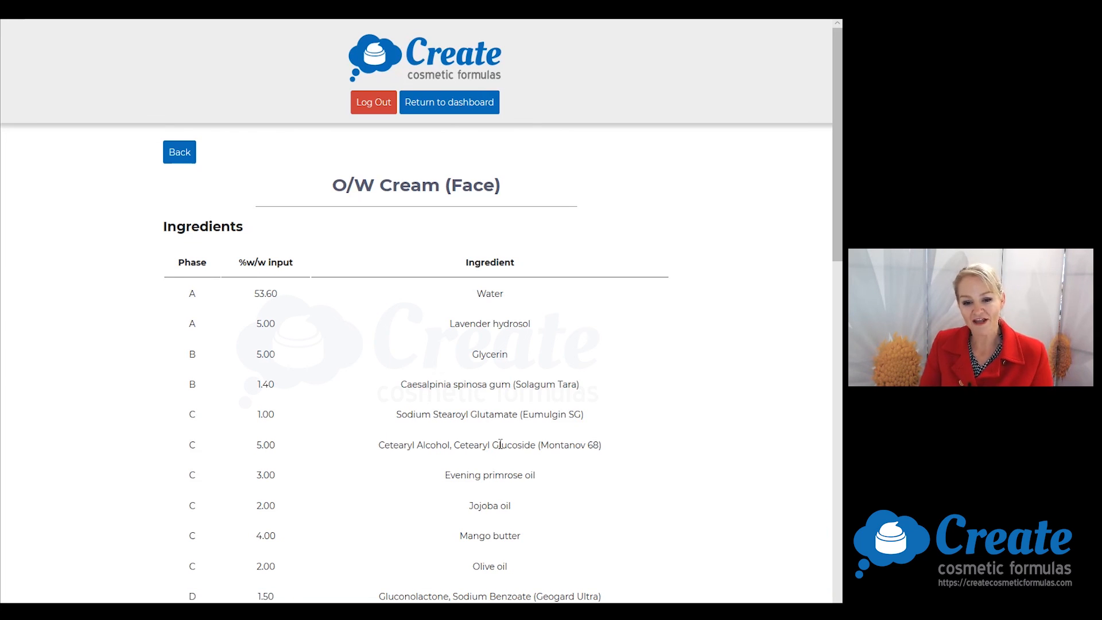
scroll(500, 444, "down", 10)
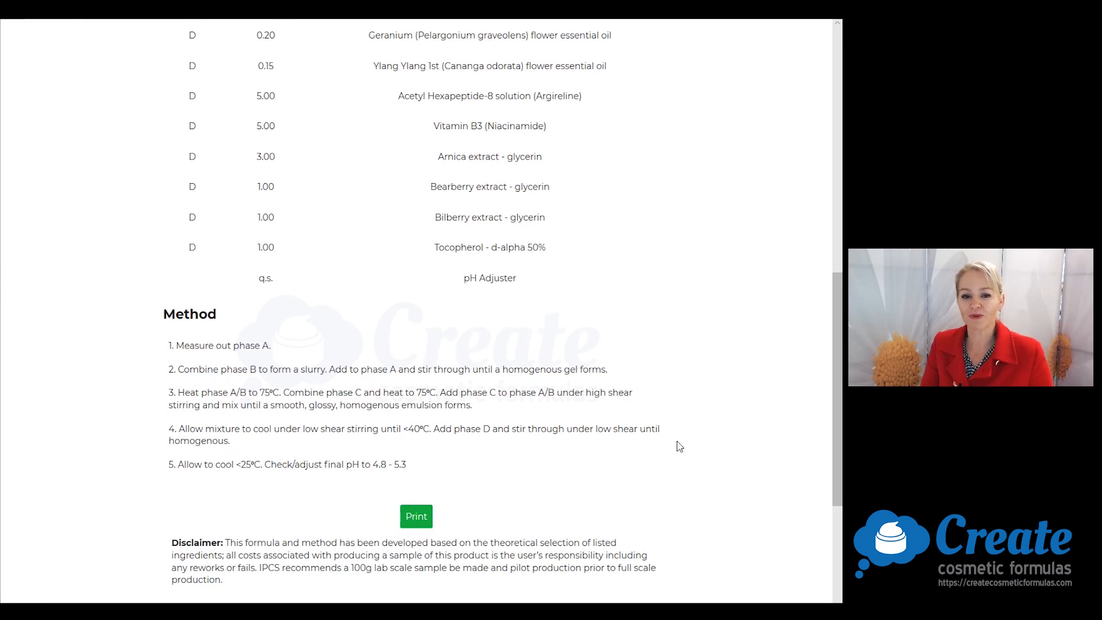
scroll(680, 446, "up", 5)
scroll(682, 442, "up", 2)
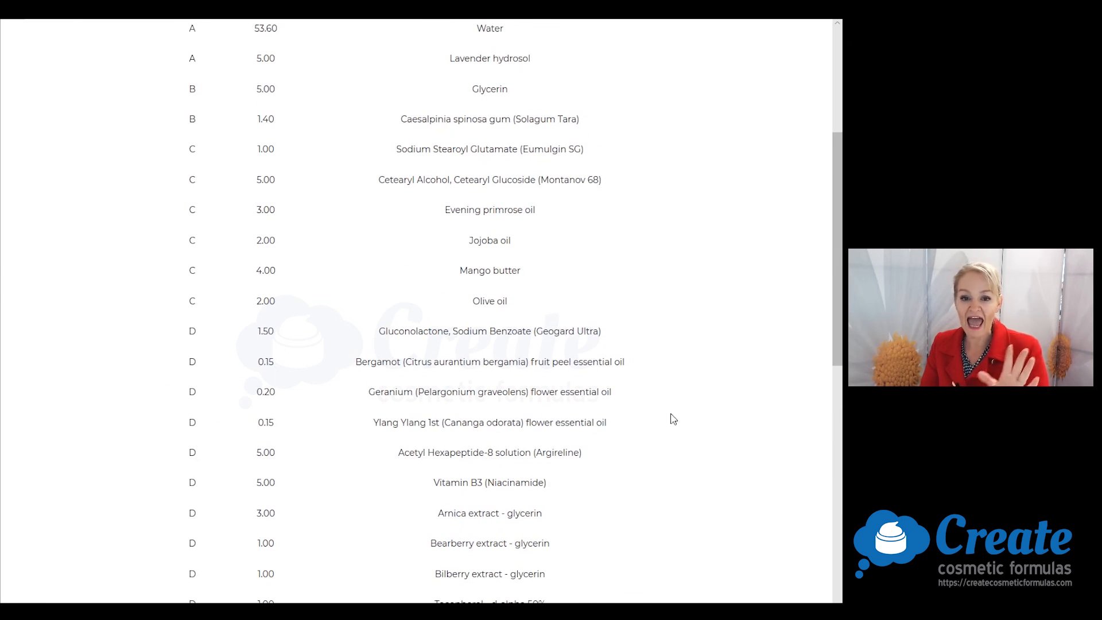
scroll(648, 366, "down", 5)
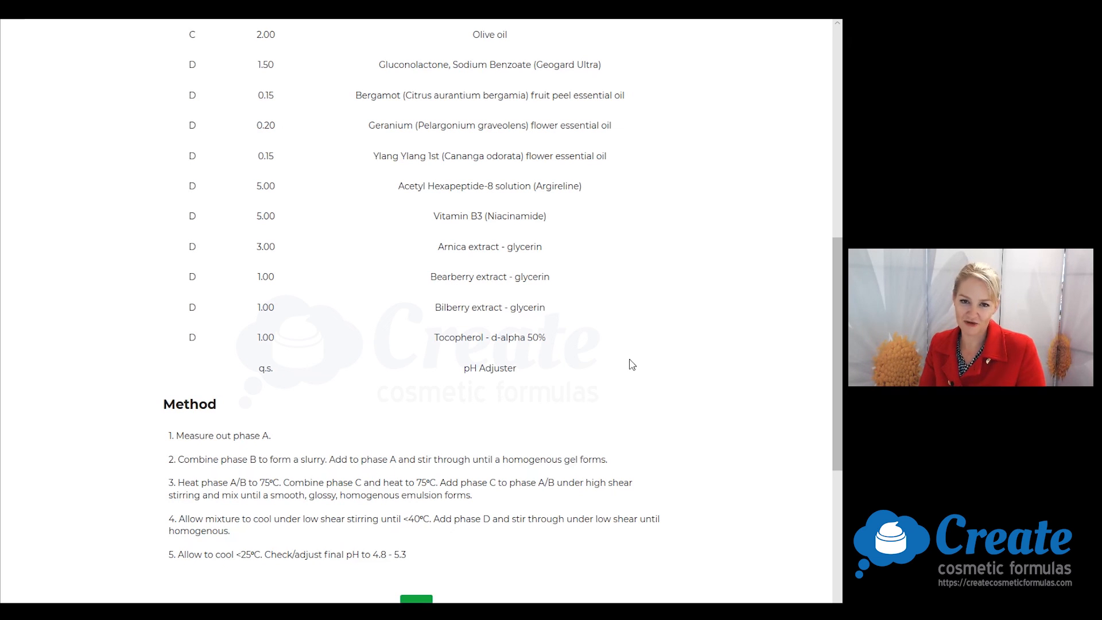
scroll(630, 372, "up", 3)
scroll(631, 374, "up", 6)
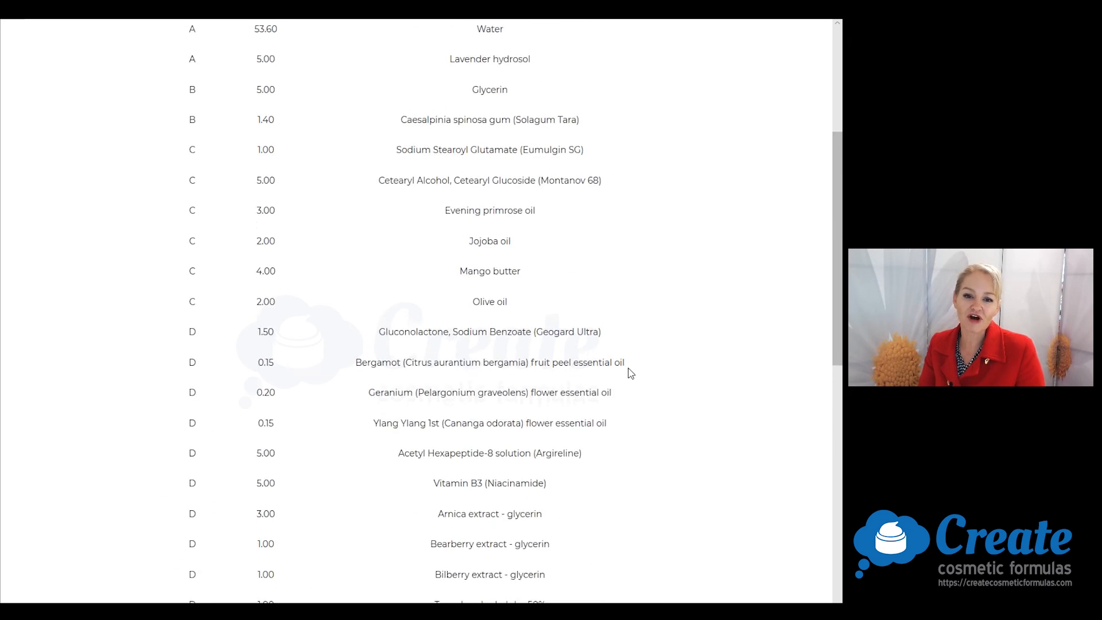